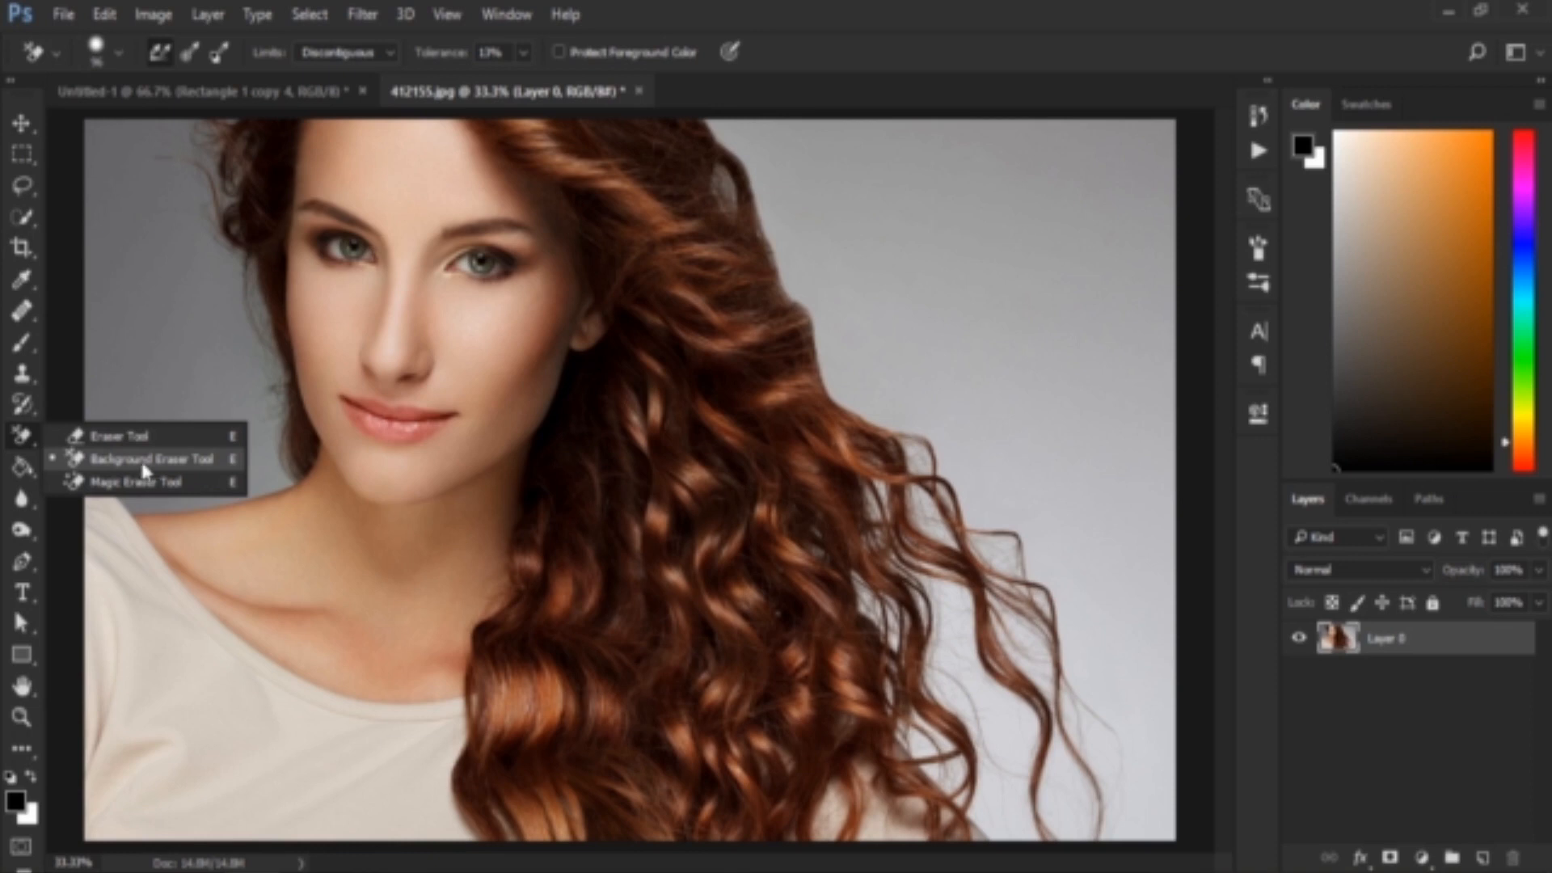
Step: Duplicate Layer 0 and add a black Solid Color fill layer between the original and the copy
click(18, 123)
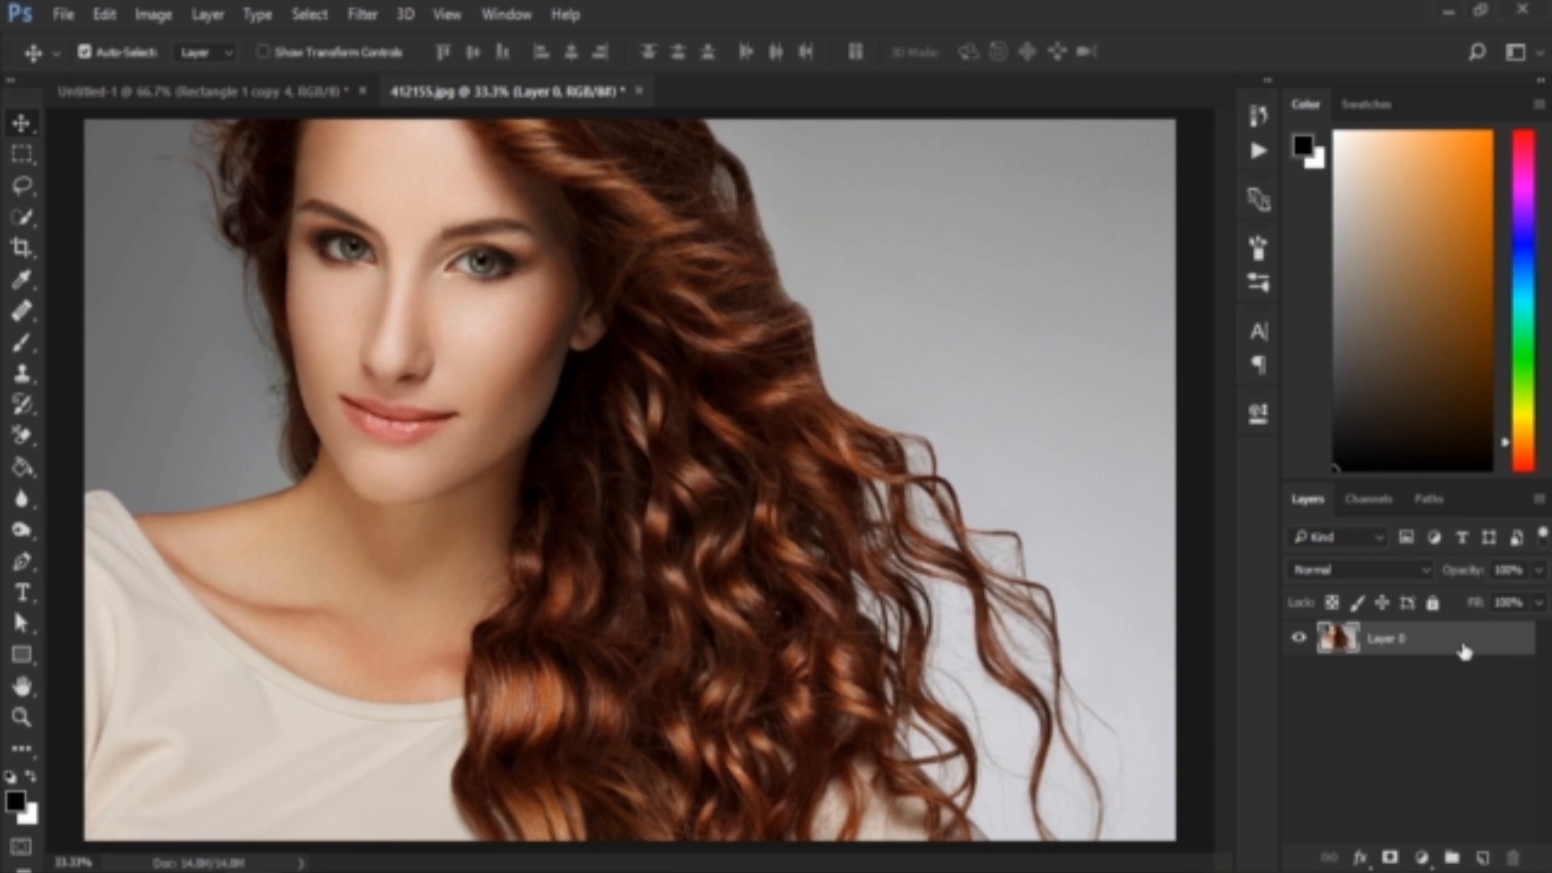
drag(1465, 651, 1483, 857)
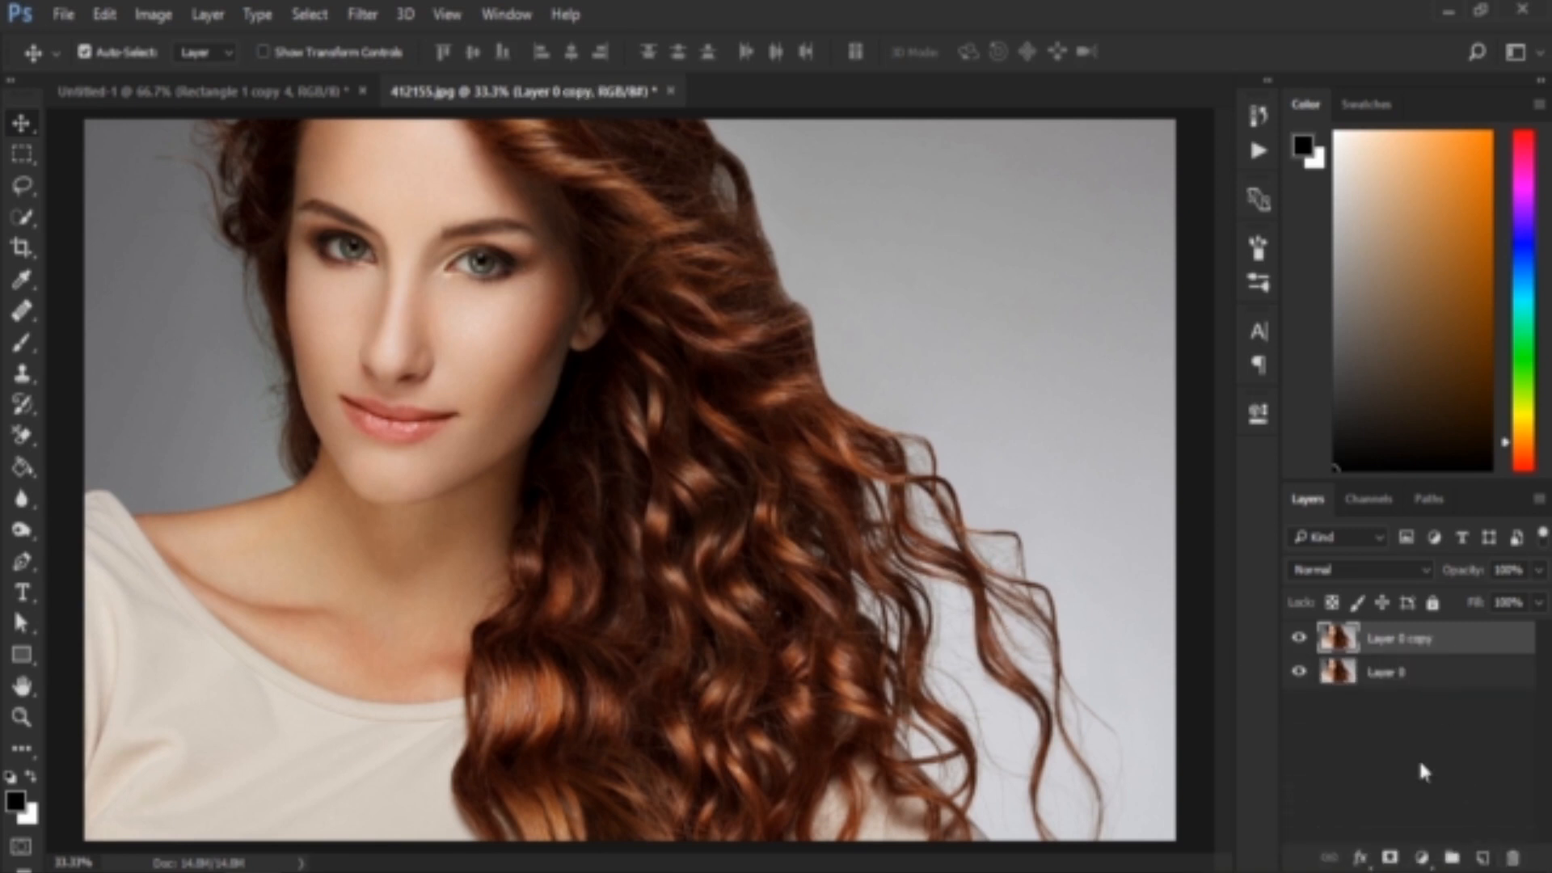
click(1421, 858)
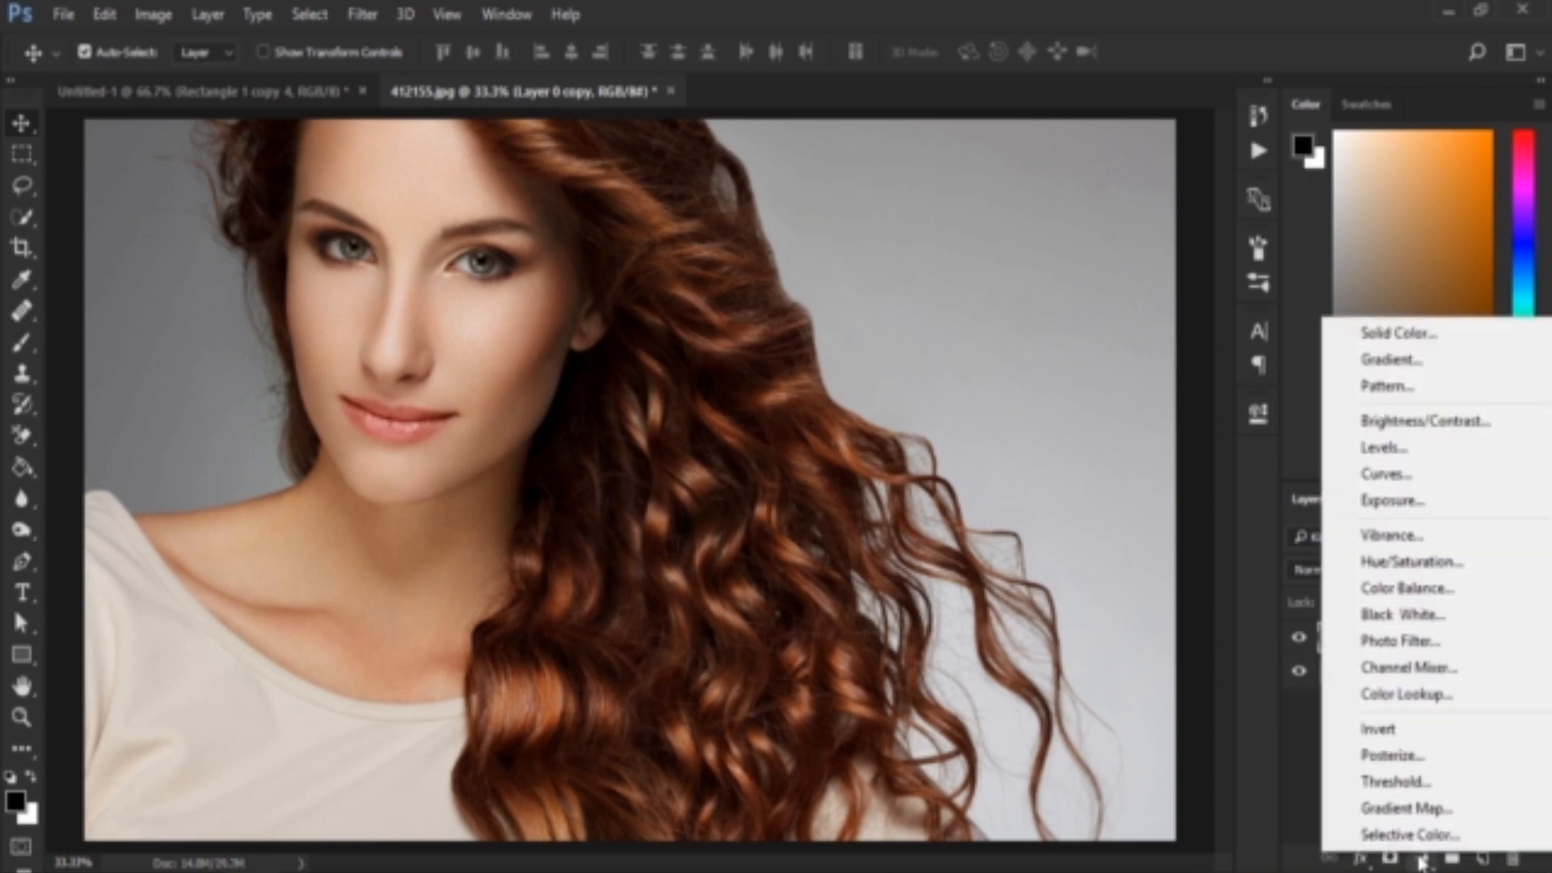
click(1423, 332)
click(1460, 212)
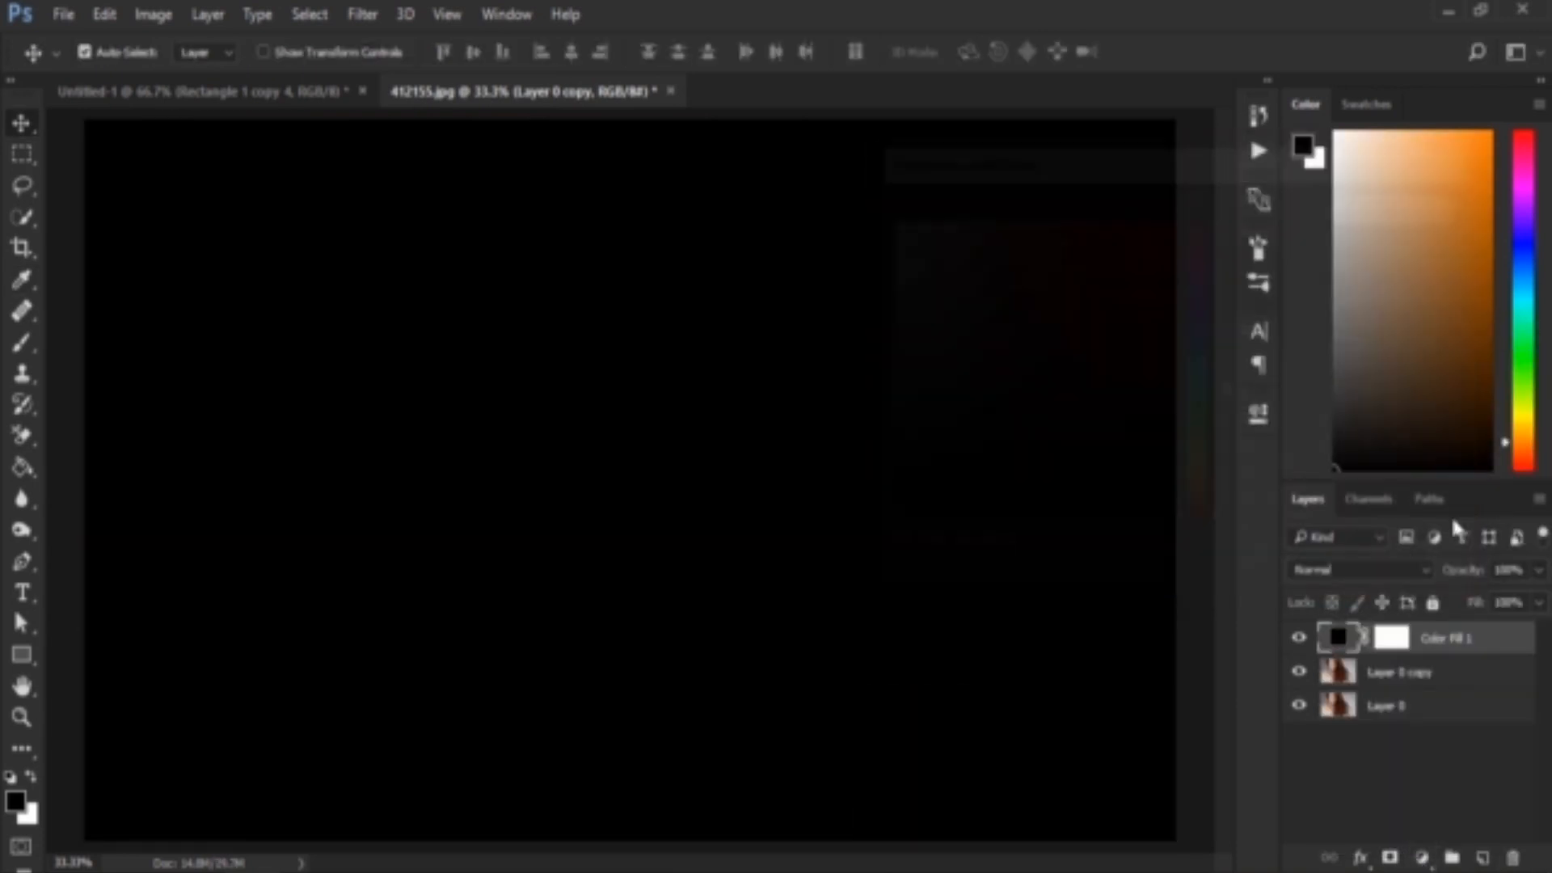
drag(1490, 644, 1480, 687)
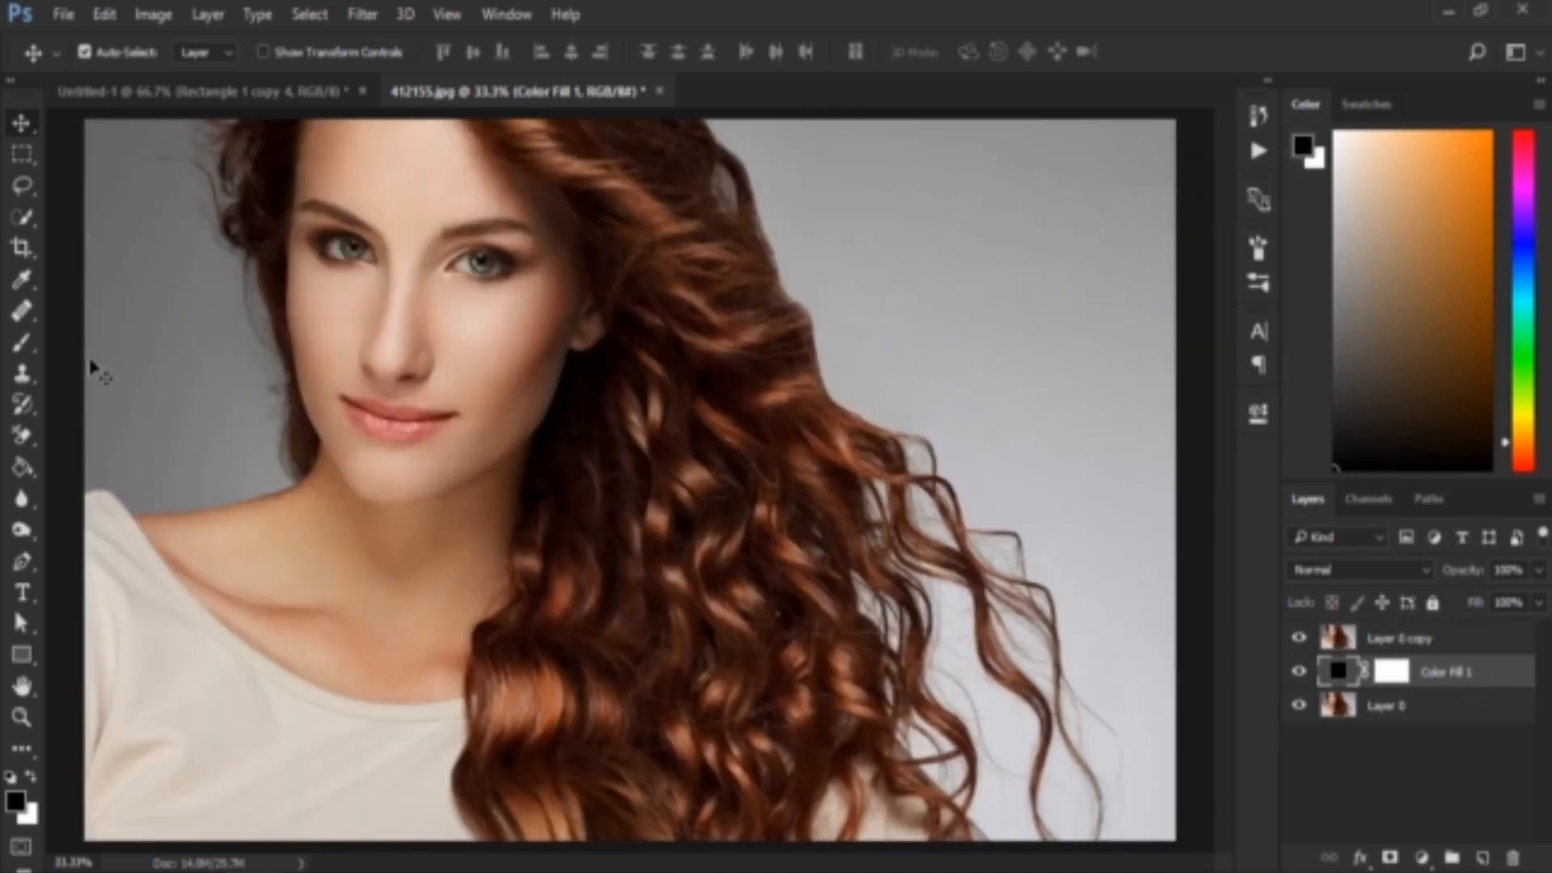
Step: Choose the Background Eraser Tool and make Layer 0 copy the active layer
click(22, 435)
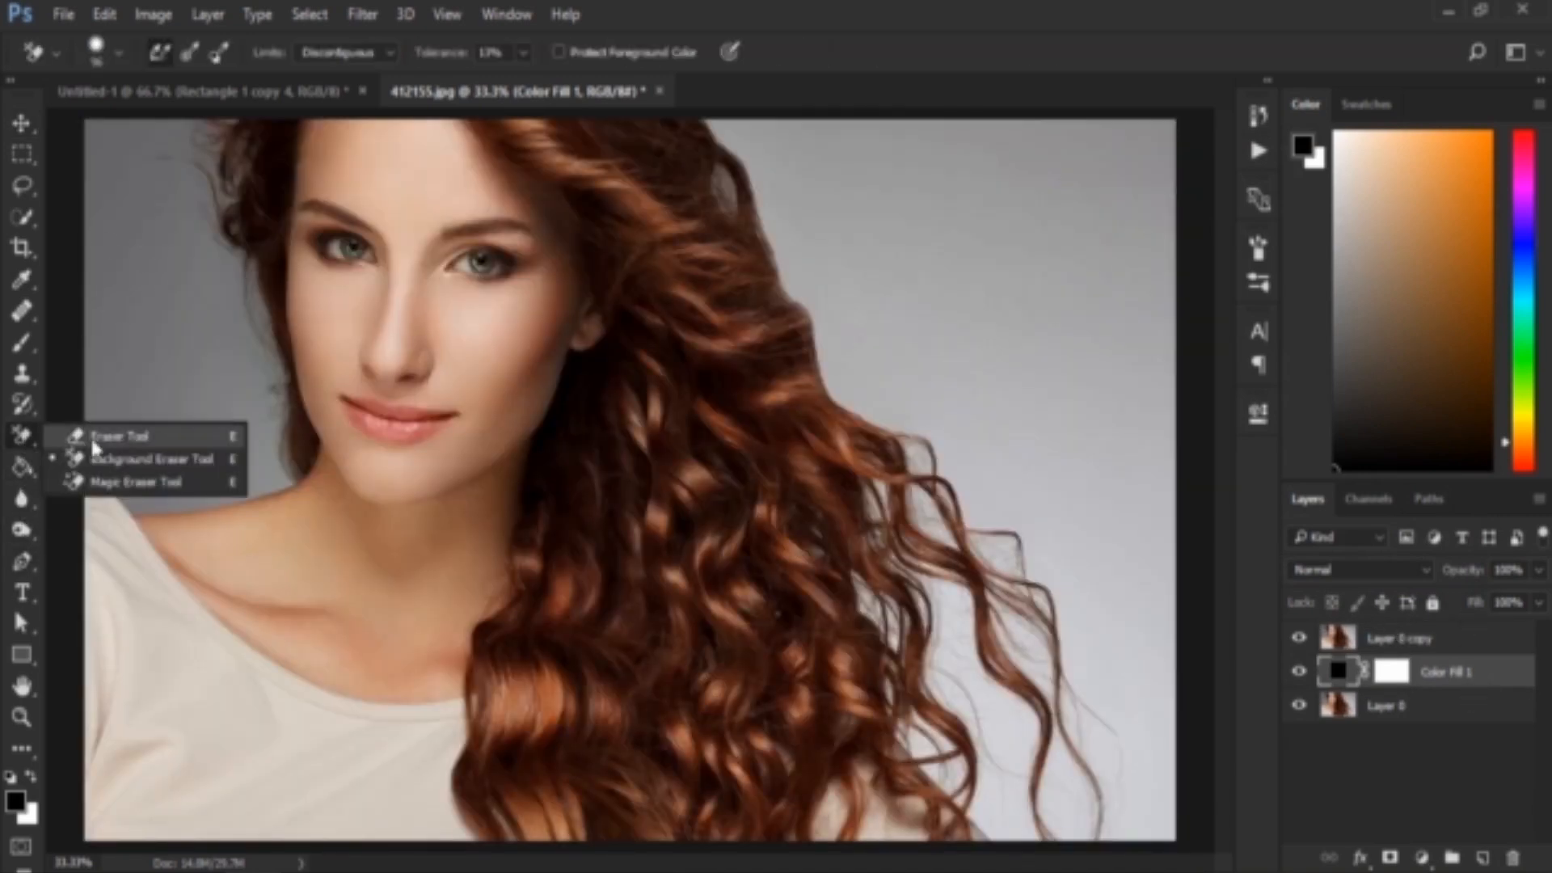
click(134, 455)
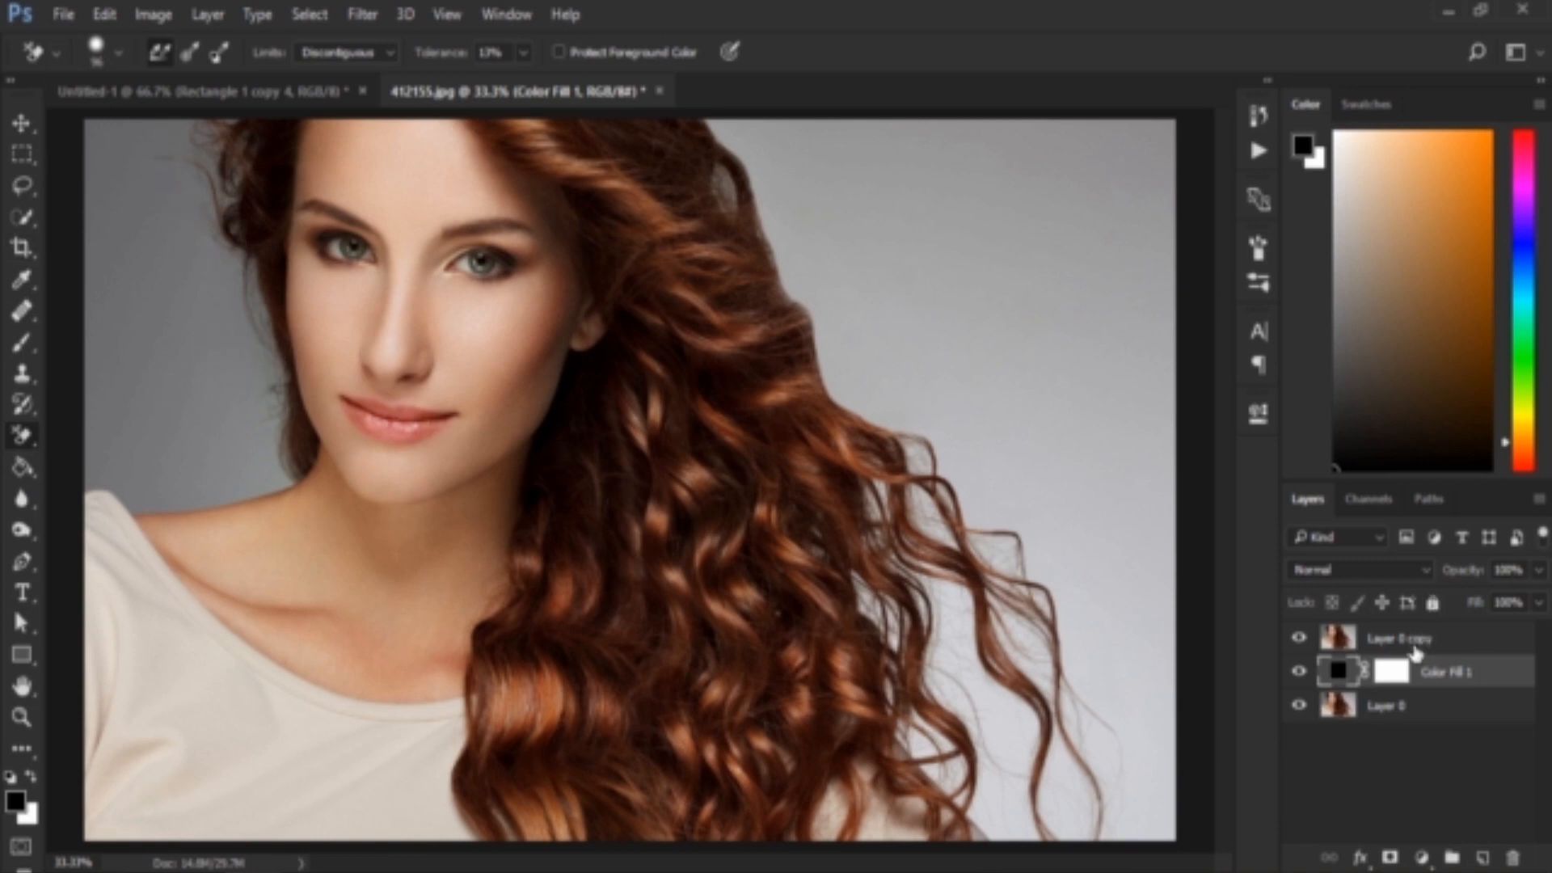
click(1313, 641)
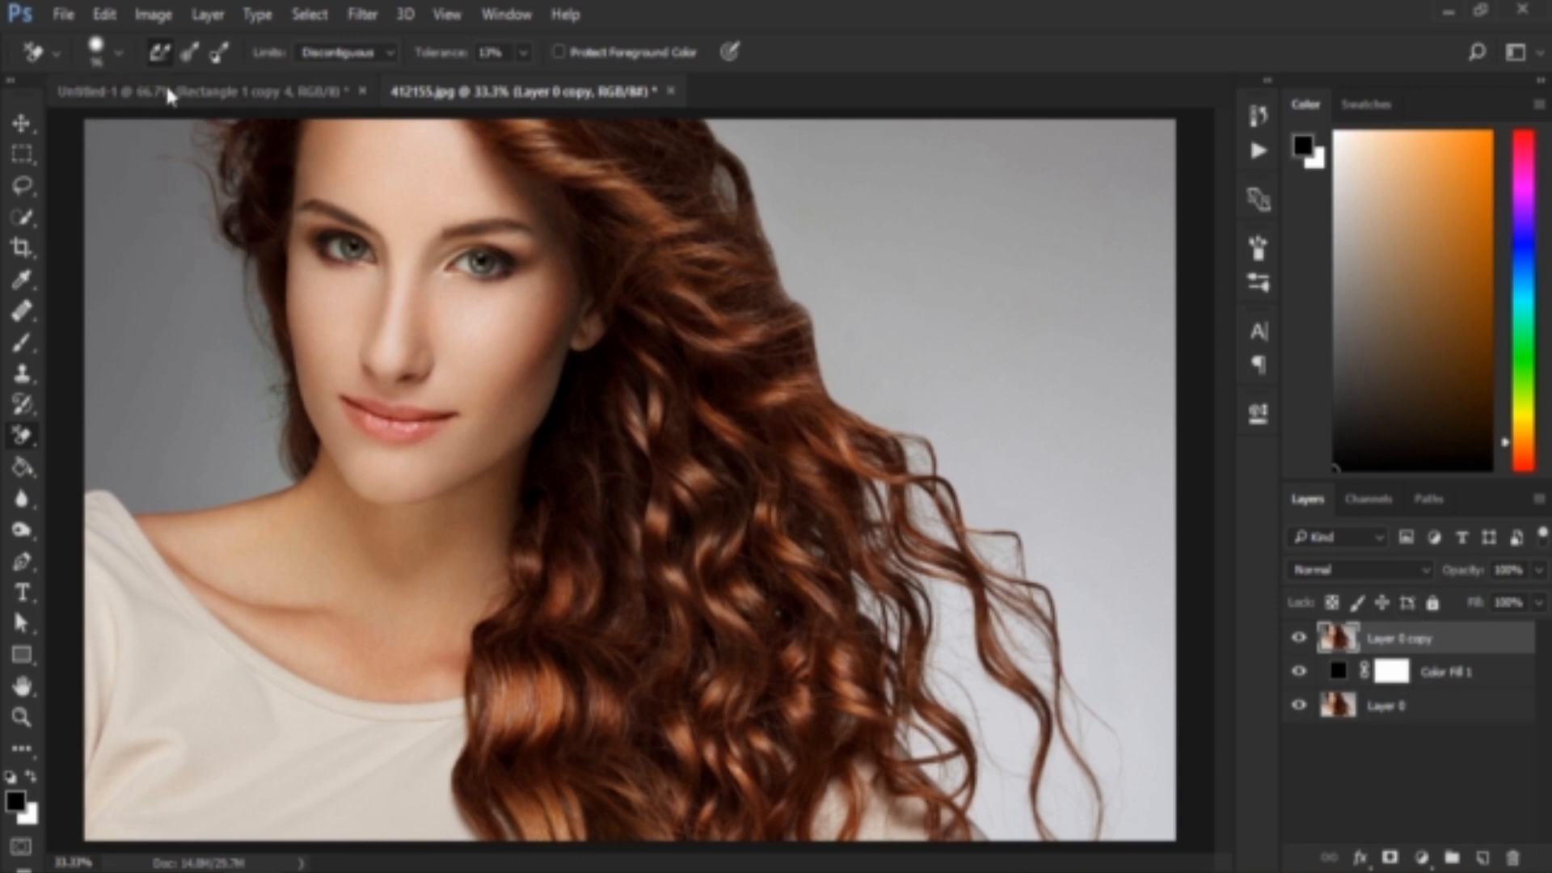
Step: Enlarge the eraser brush to 200 px and shrink it back down to 150 px
click(118, 53)
click(115, 51)
key(bracketright)
key(bracketright)
key(bracketright)
key(bracketright)
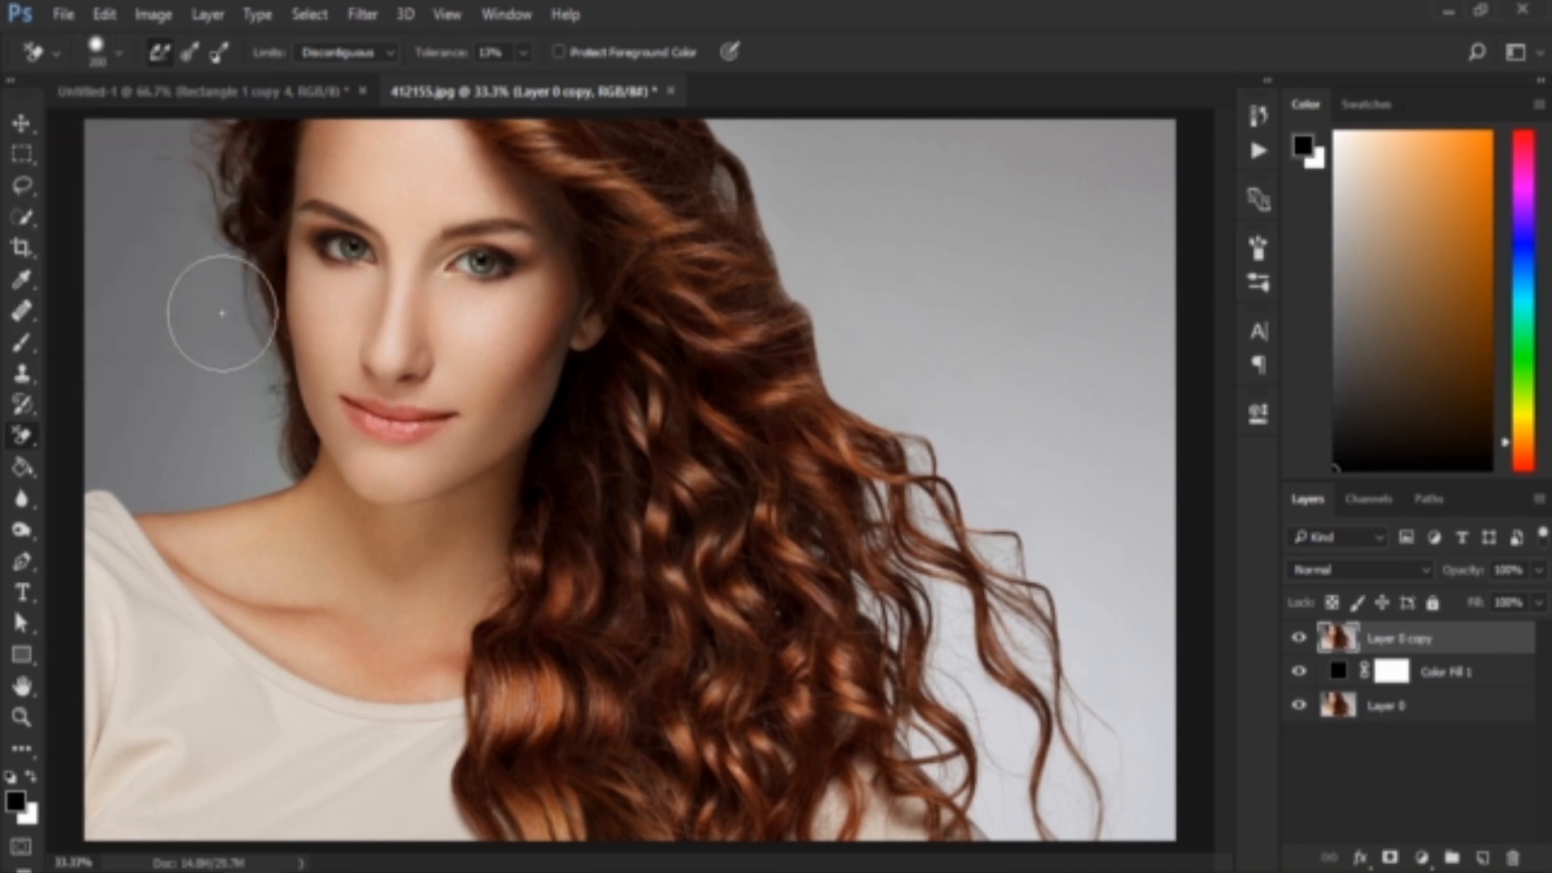
key(bracketleft)
key(bracketleft)
key(bracketleft)
key(bracketleft)
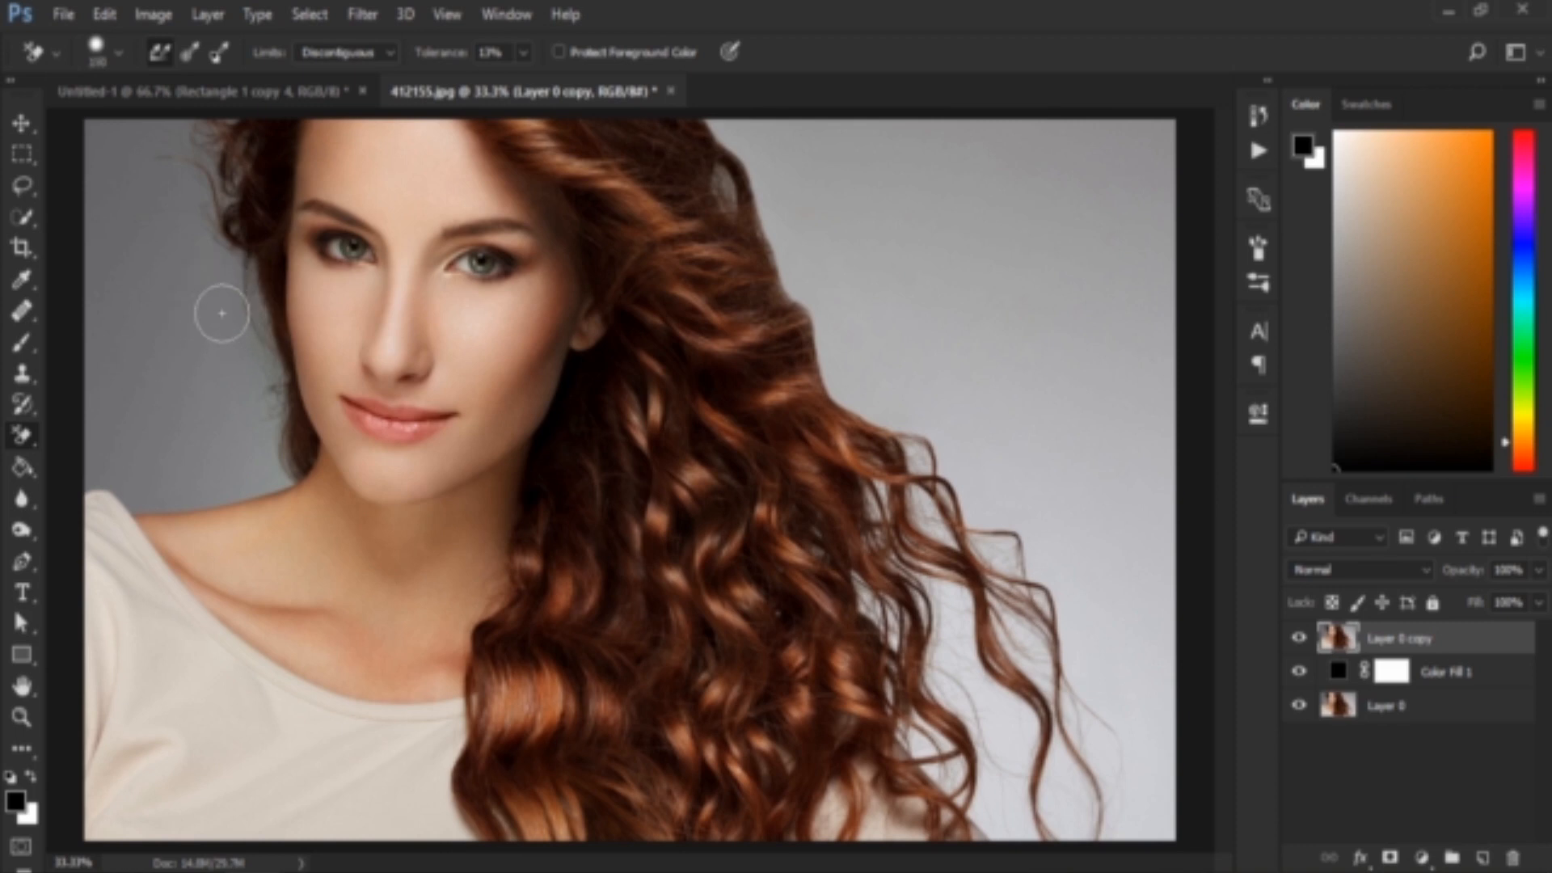
Step: Set the eraser brush size to 143 px and its hardness to a medium-soft level below 54%
click(113, 59)
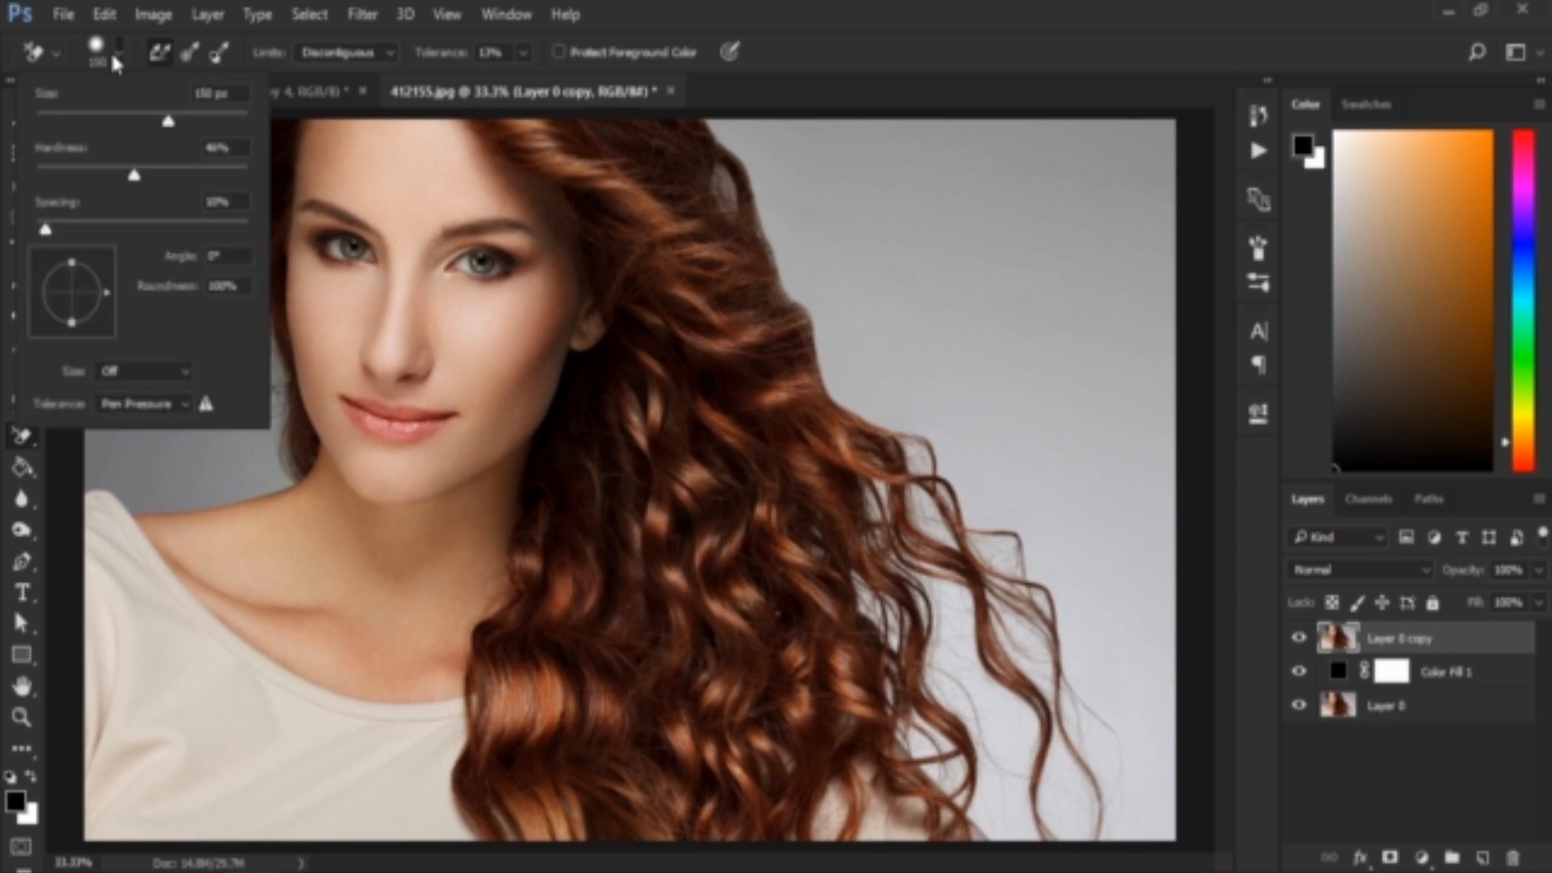
drag(170, 125, 189, 125)
drag(137, 181, 272, 198)
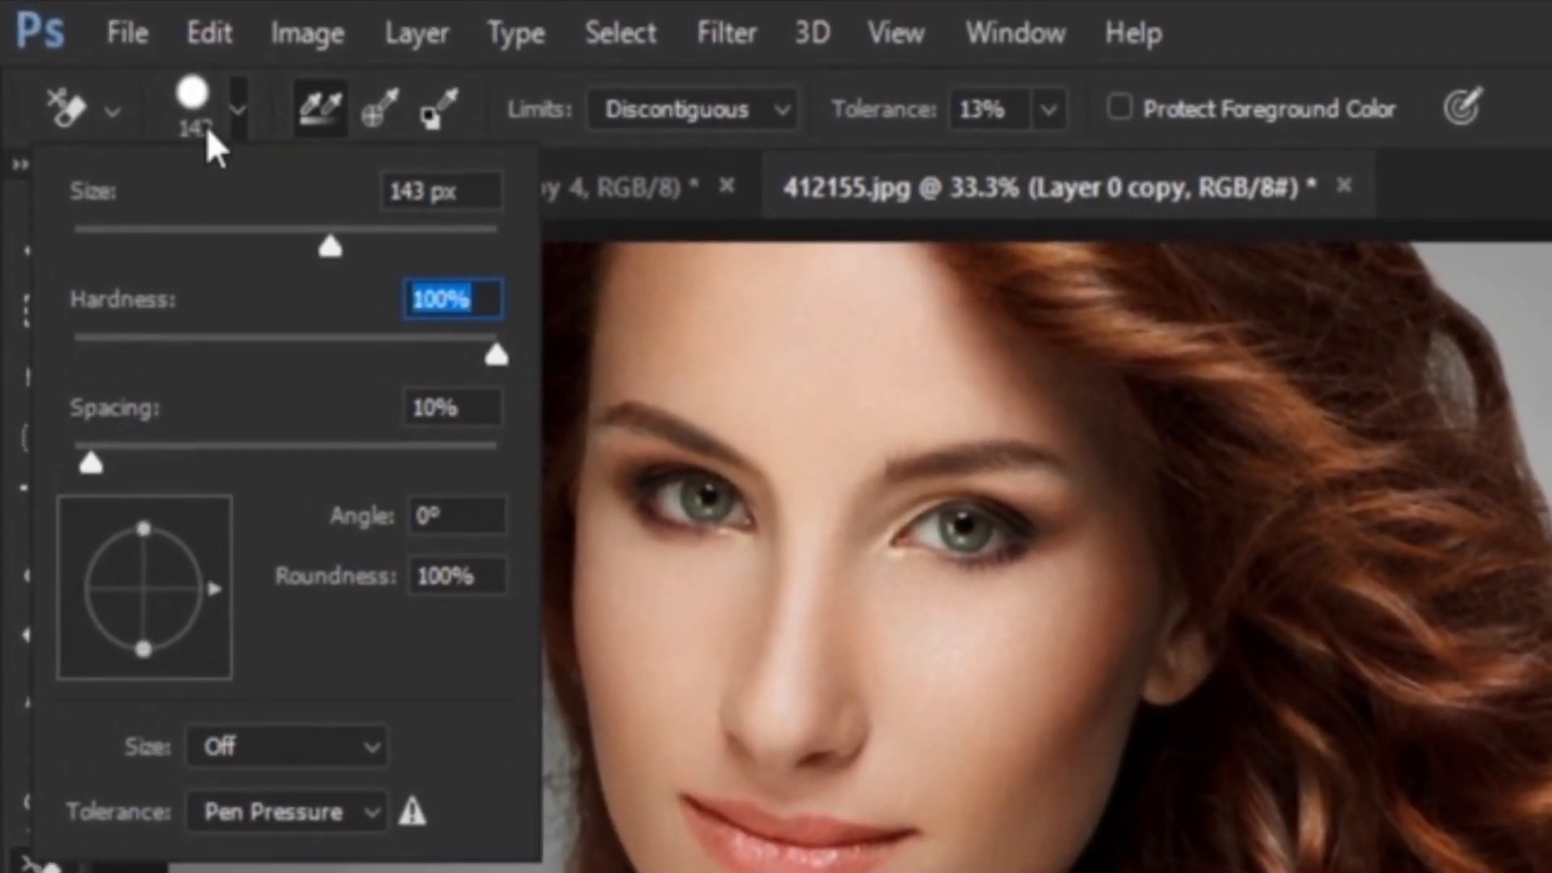
drag(496, 356, 308, 362)
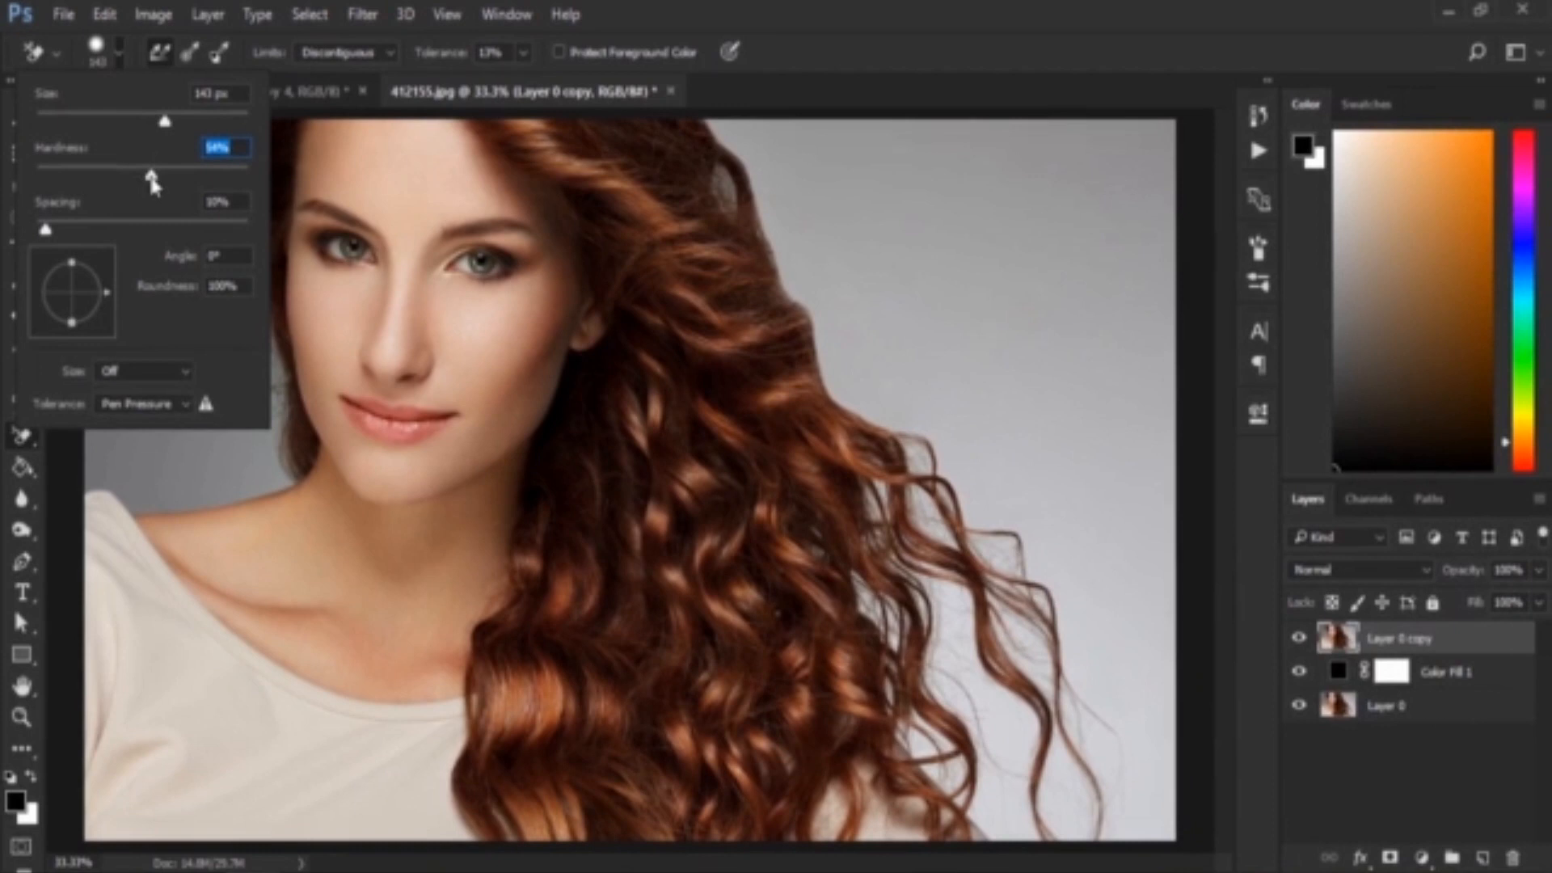
drag(153, 184, 132, 182)
click(118, 55)
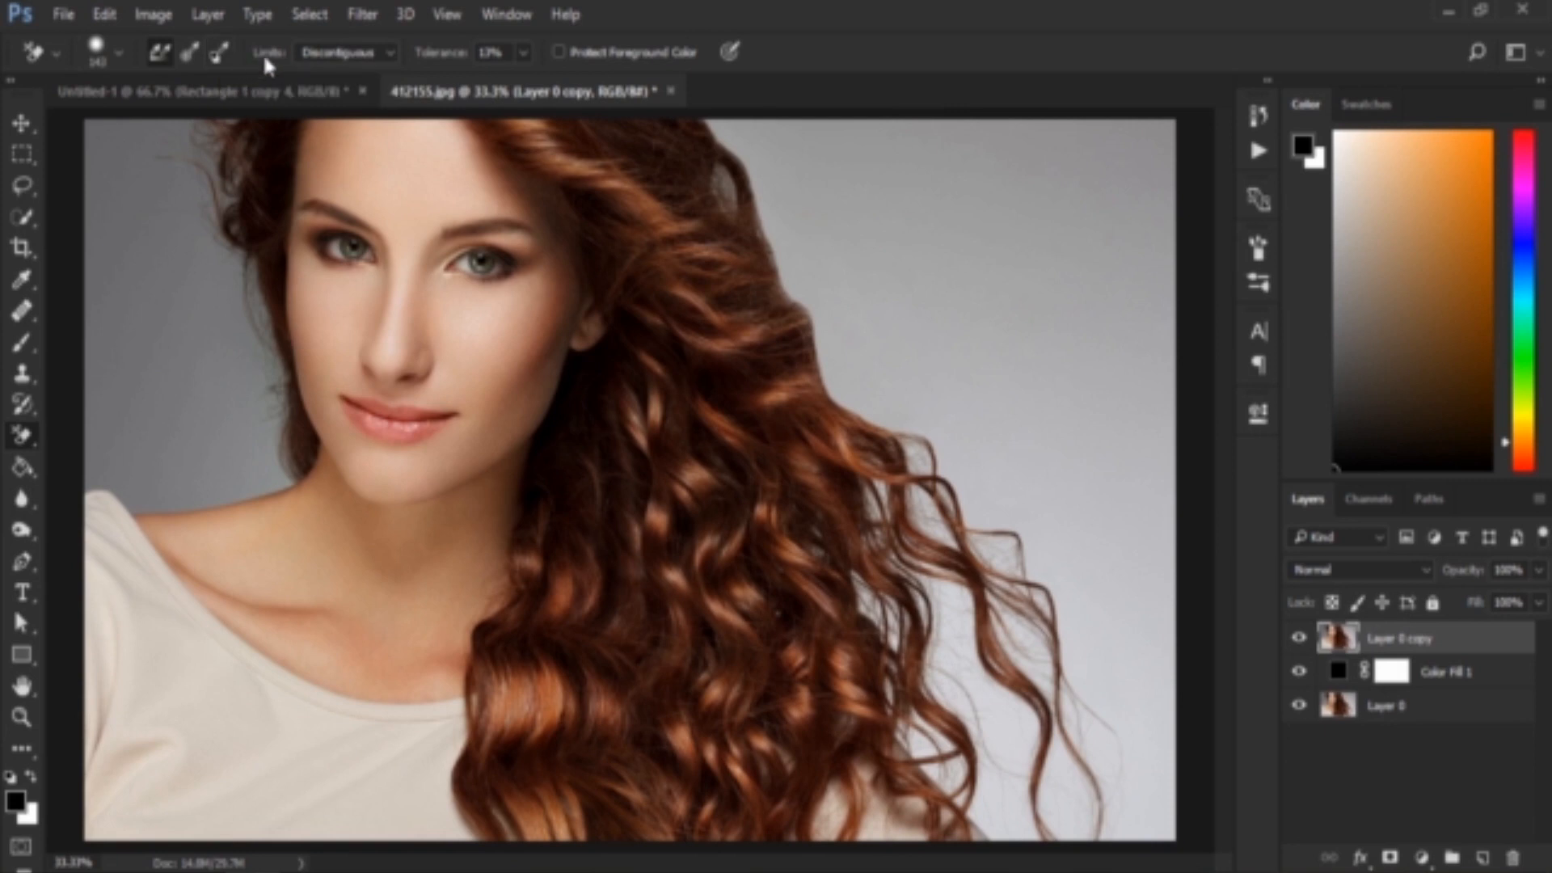
Step: Review the Limits options, erase a test stroke on the grey backdrop with Discontiguous limits and continuous sampling, and undo it
click(331, 56)
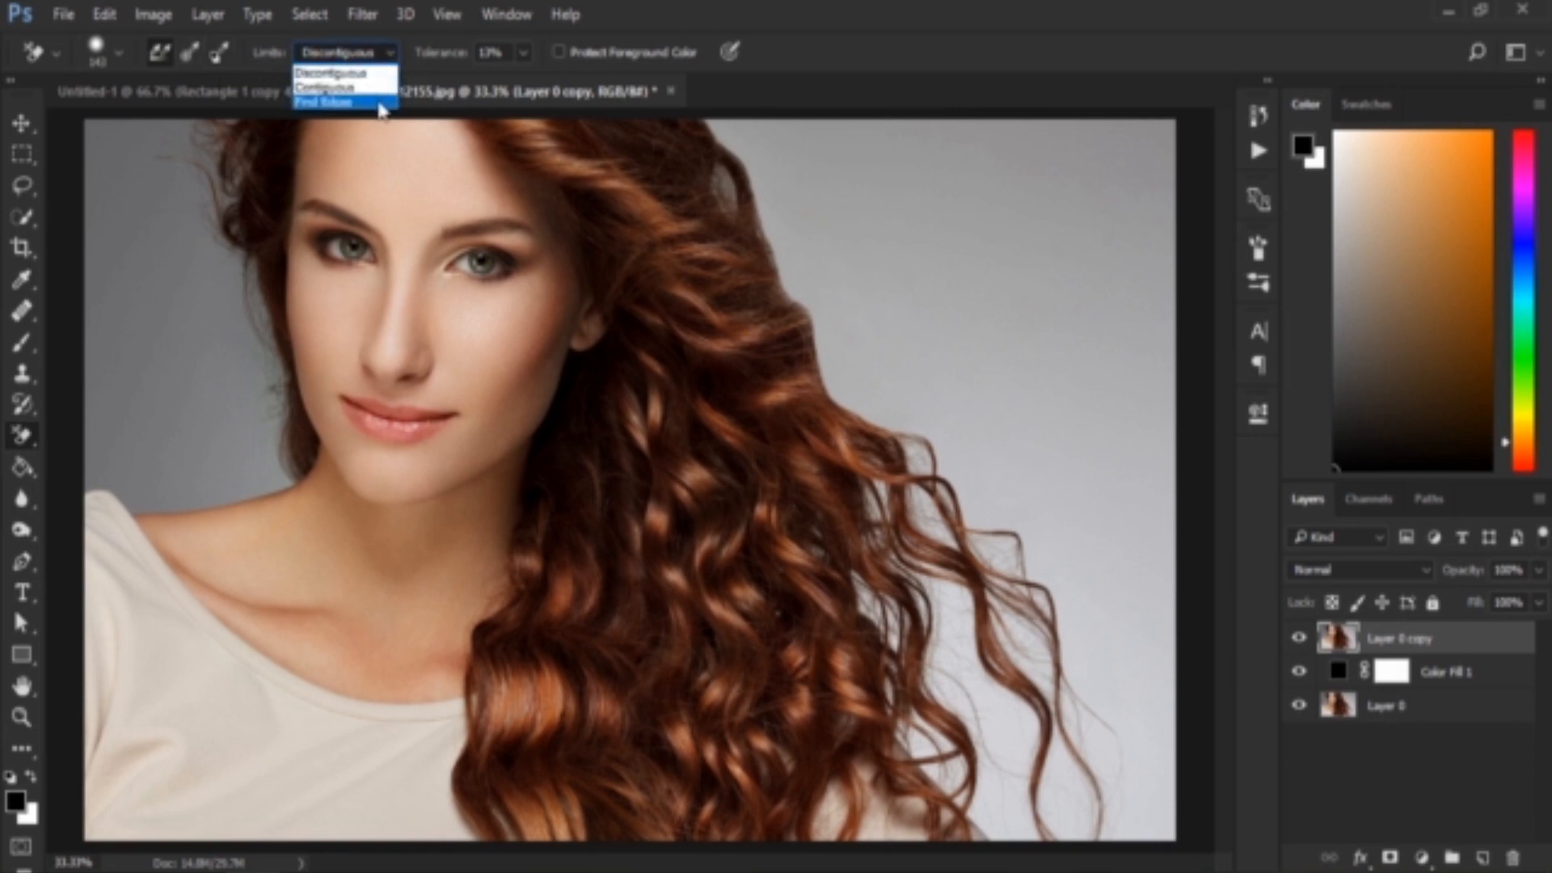
click(359, 56)
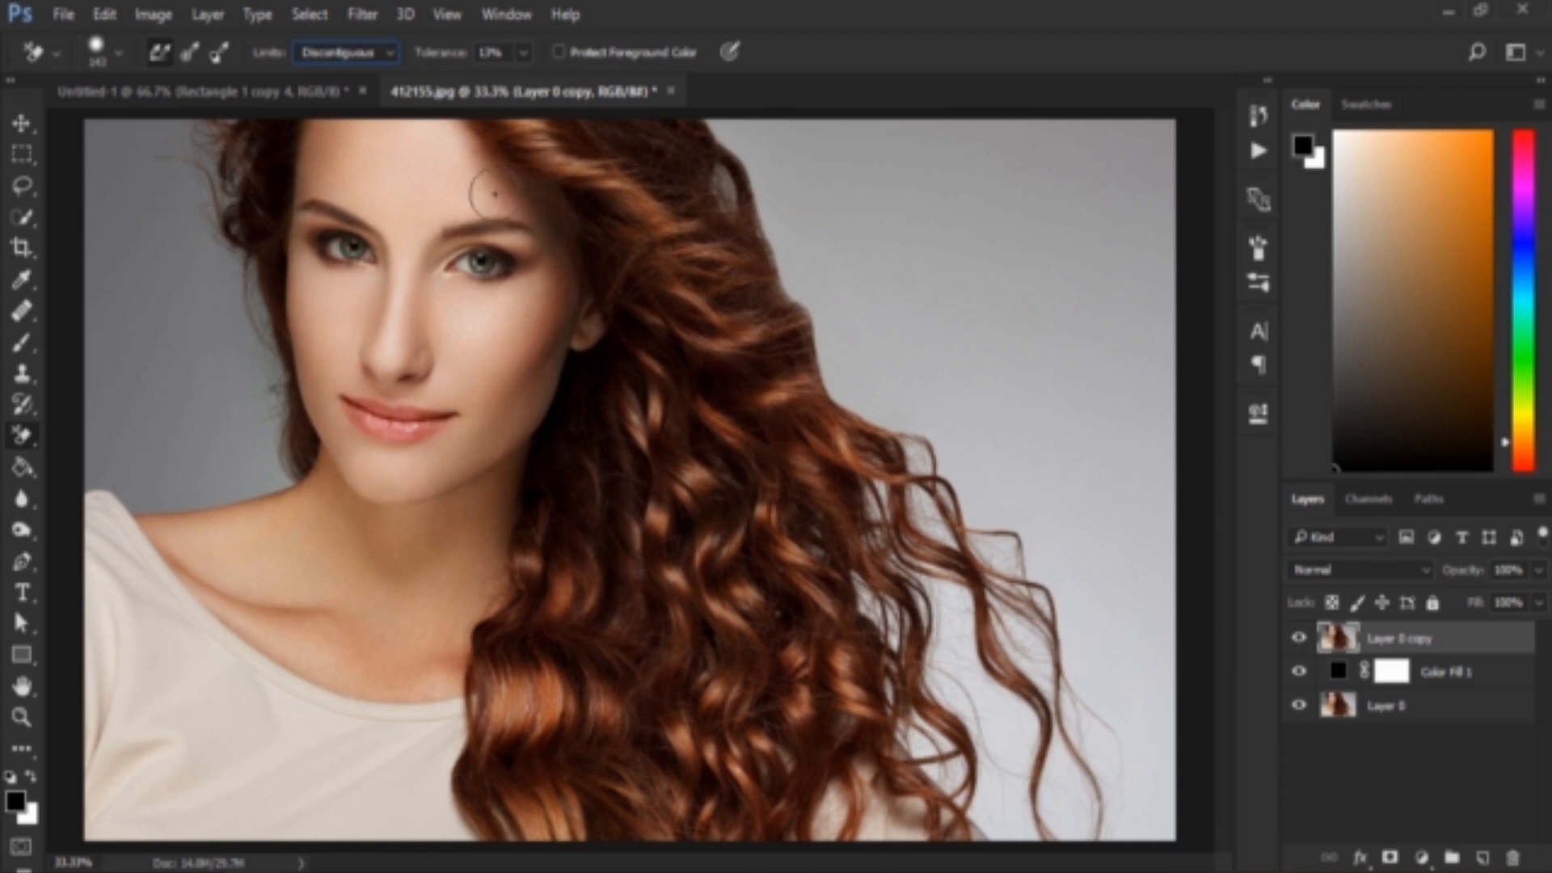
mouse_move(911, 149)
mouse_down()
mouse_move(873, 288)
mouse_move(821, 142)
mouse_move(852, 241)
mouse_move(841, 263)
mouse_move(791, 121)
mouse_up()
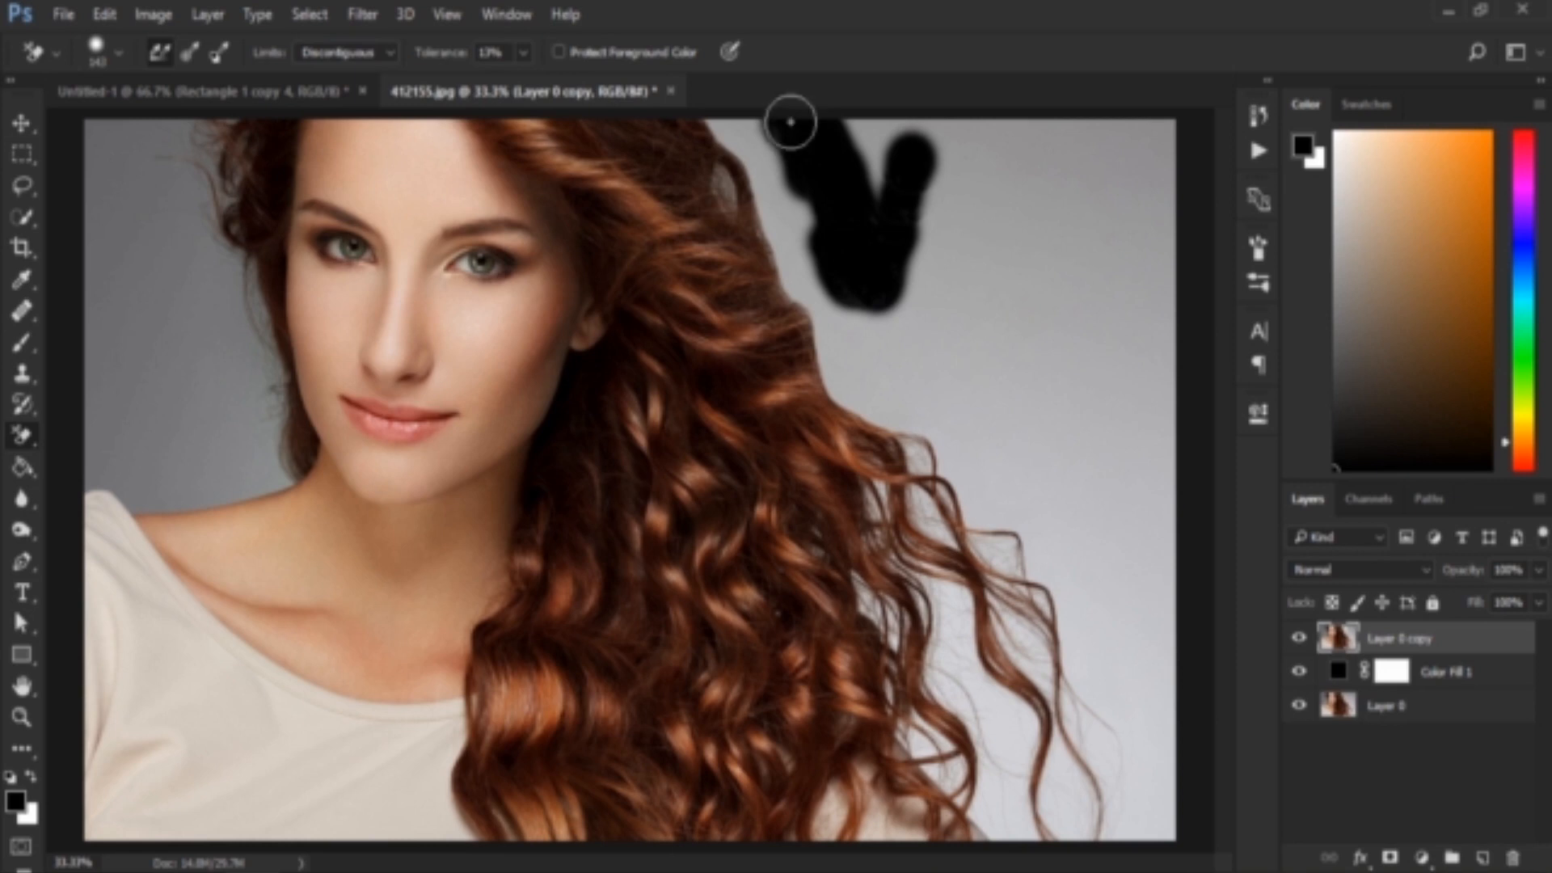
key(ctrl+z)
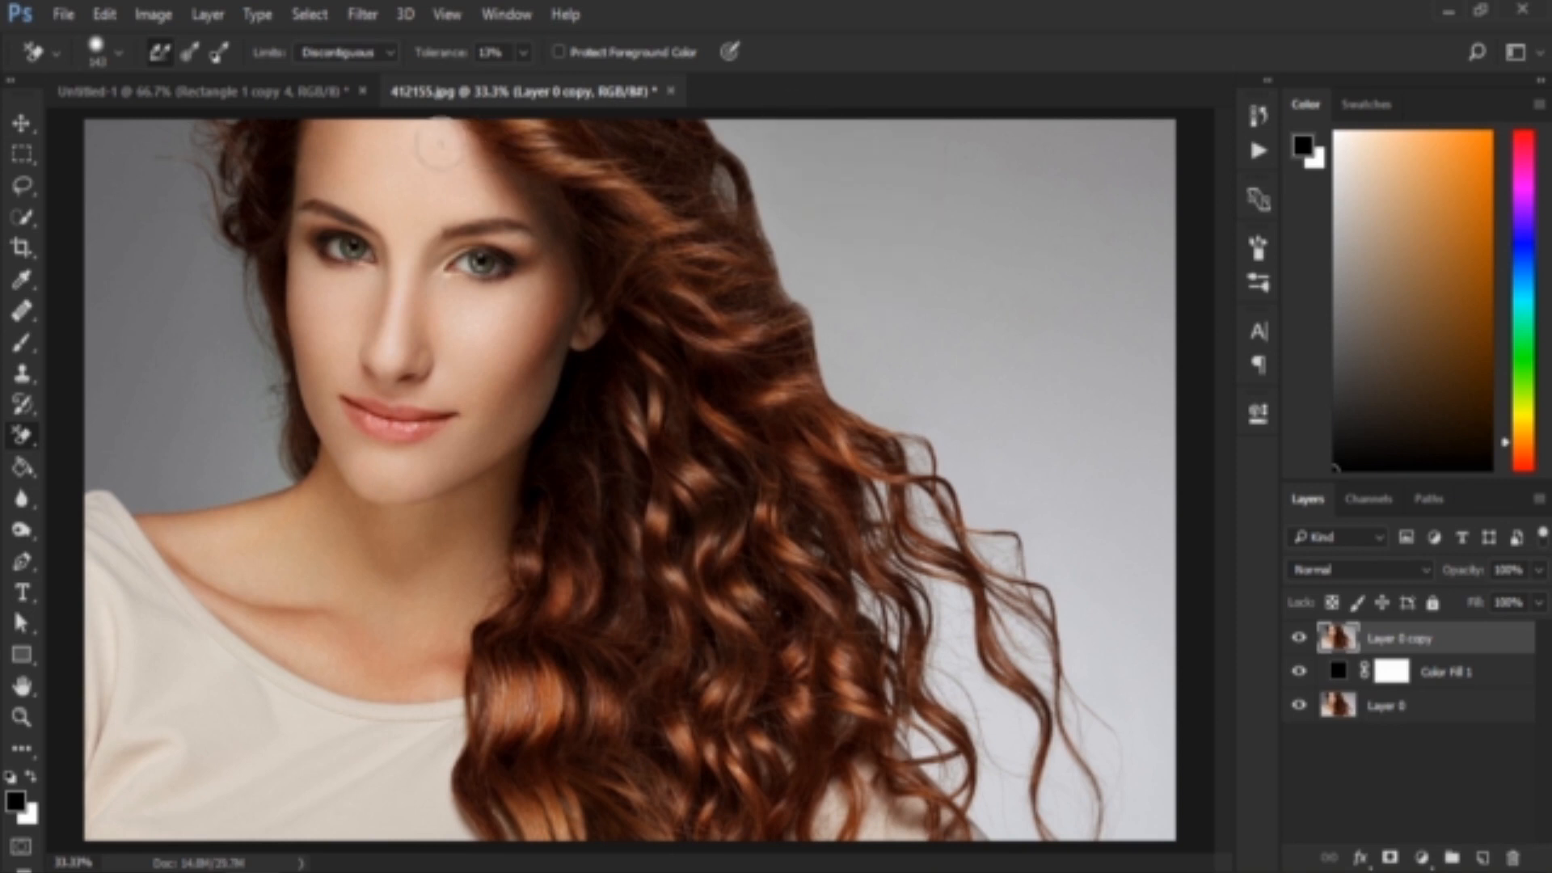
Step: Switch sampling to Once, try erasing the grey backdrop at 1% tolerance, and undo the test
click(199, 52)
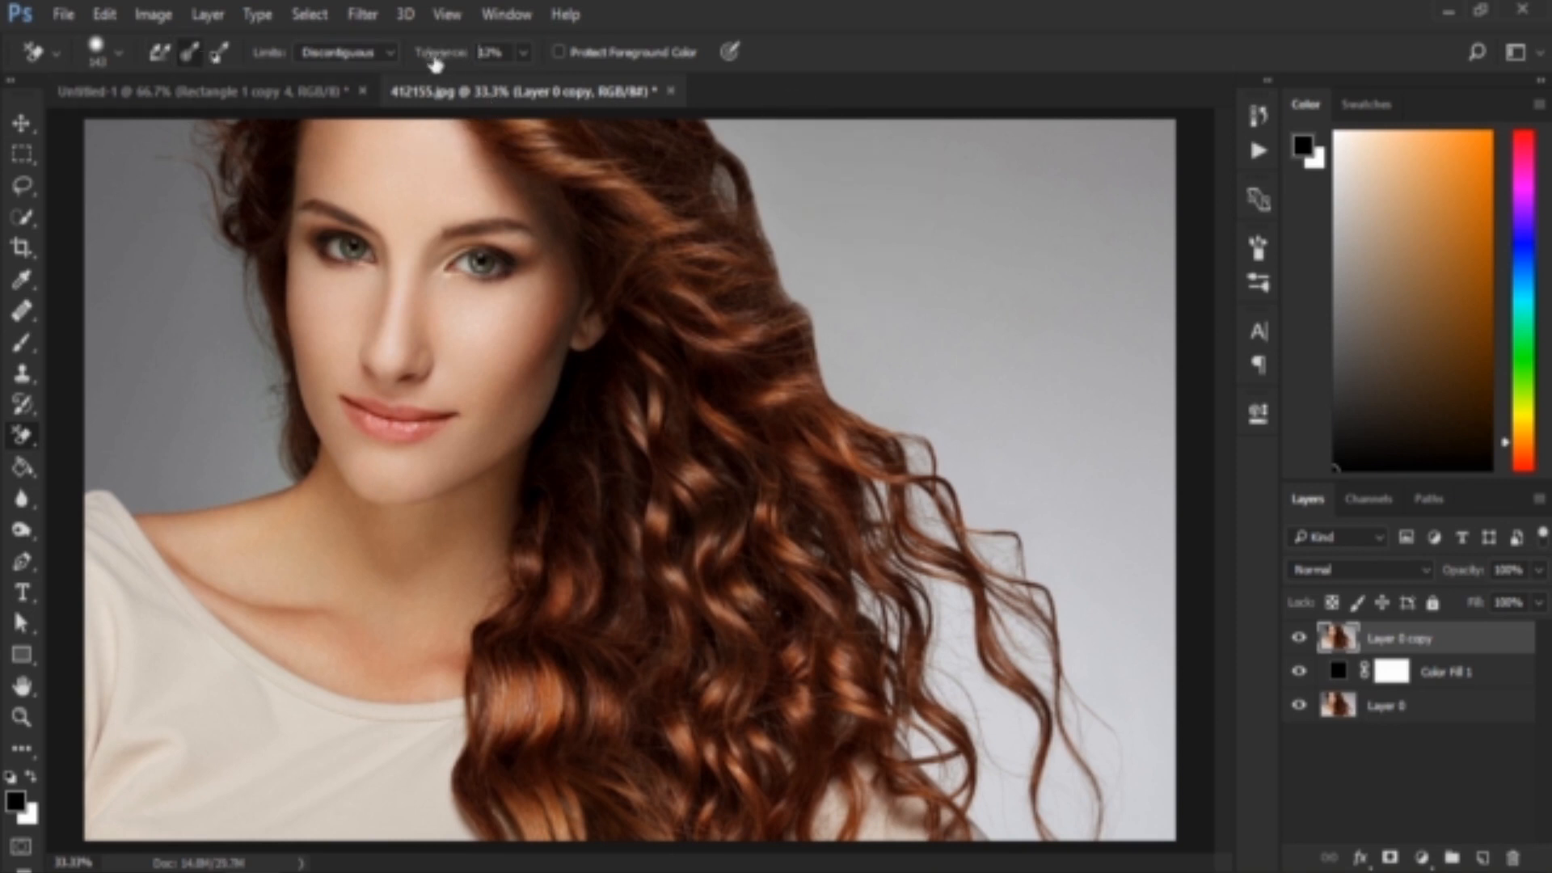
drag(437, 63, 423, 56)
click(800, 145)
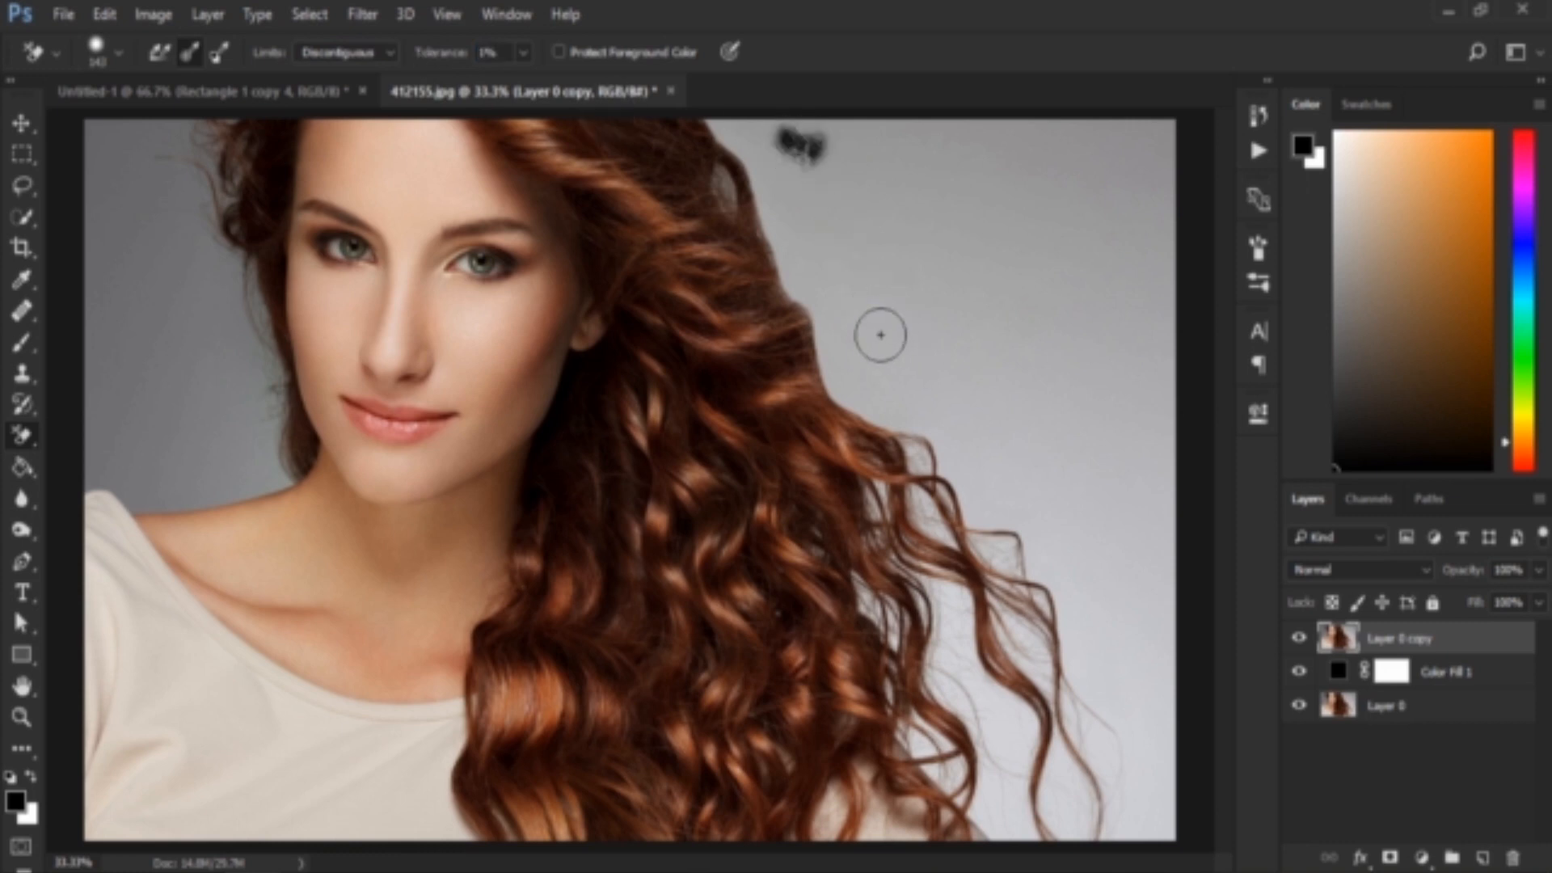
drag(809, 144, 845, 165)
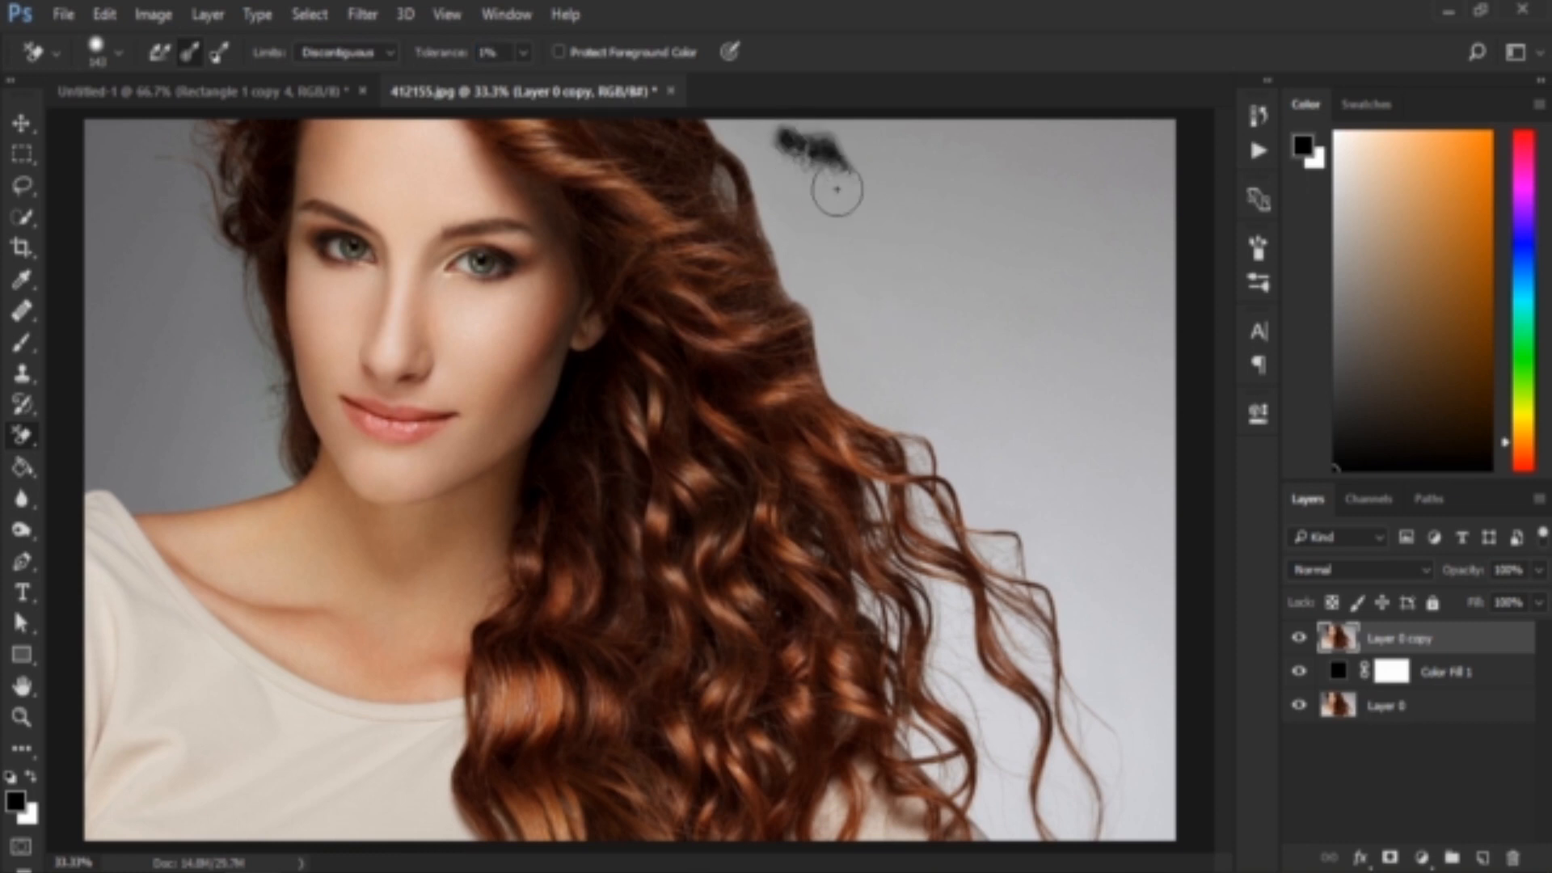
key(ctrl+z)
Step: Raise the tolerance well above 1%, erase a long test stroke on the grey backdrop, and undo it
drag(456, 63, 493, 60)
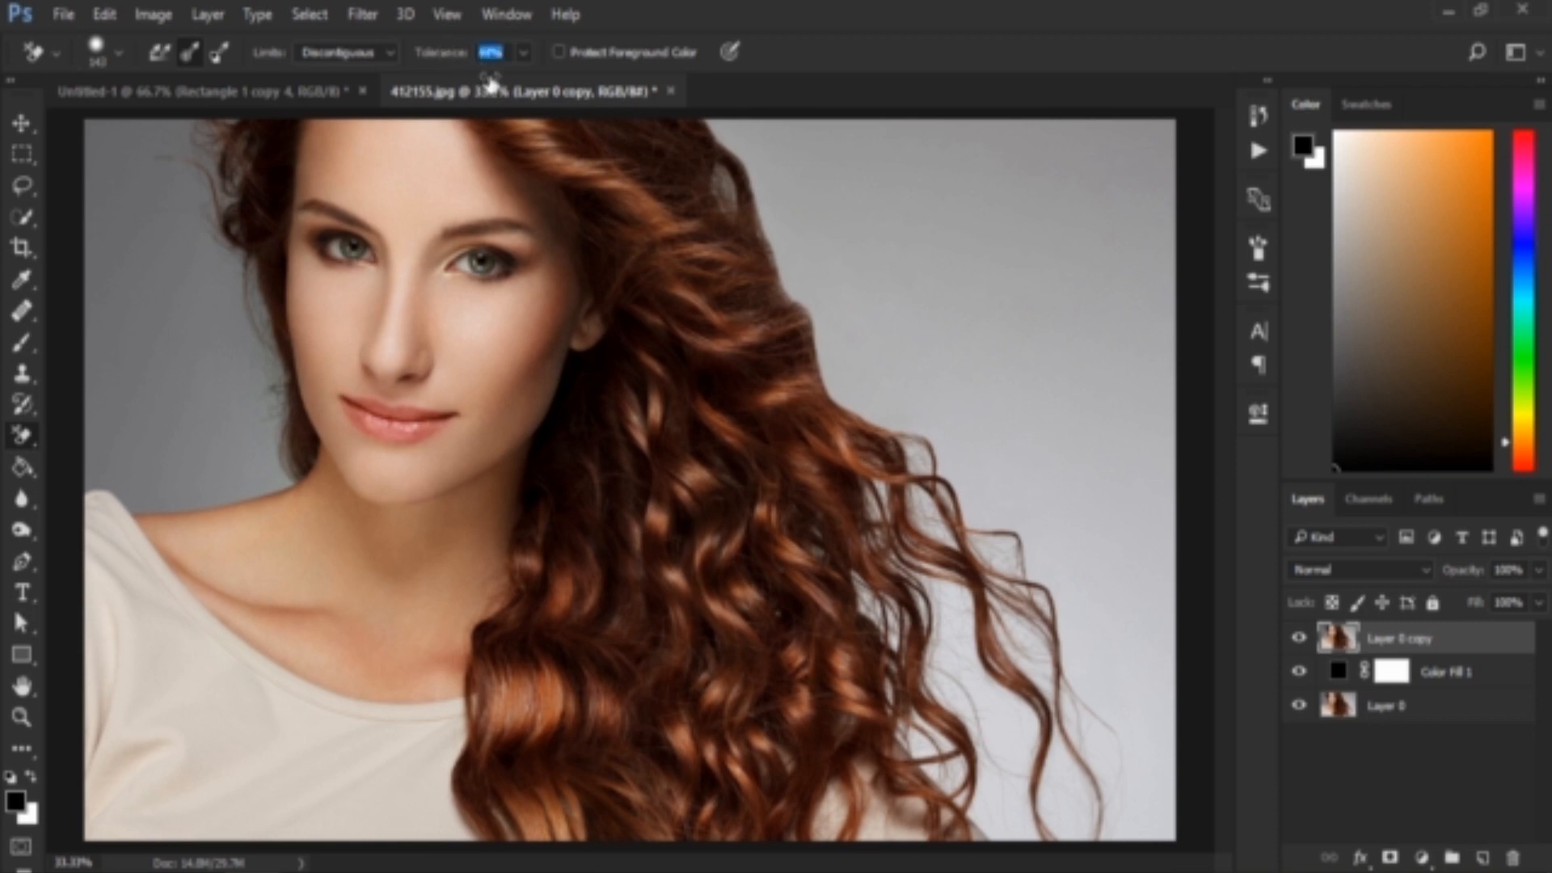
mouse_move(844, 136)
mouse_down()
mouse_move(870, 266)
mouse_move(856, 232)
mouse_move(887, 156)
mouse_move(1026, 423)
mouse_move(1079, 275)
mouse_move(980, 198)
mouse_up()
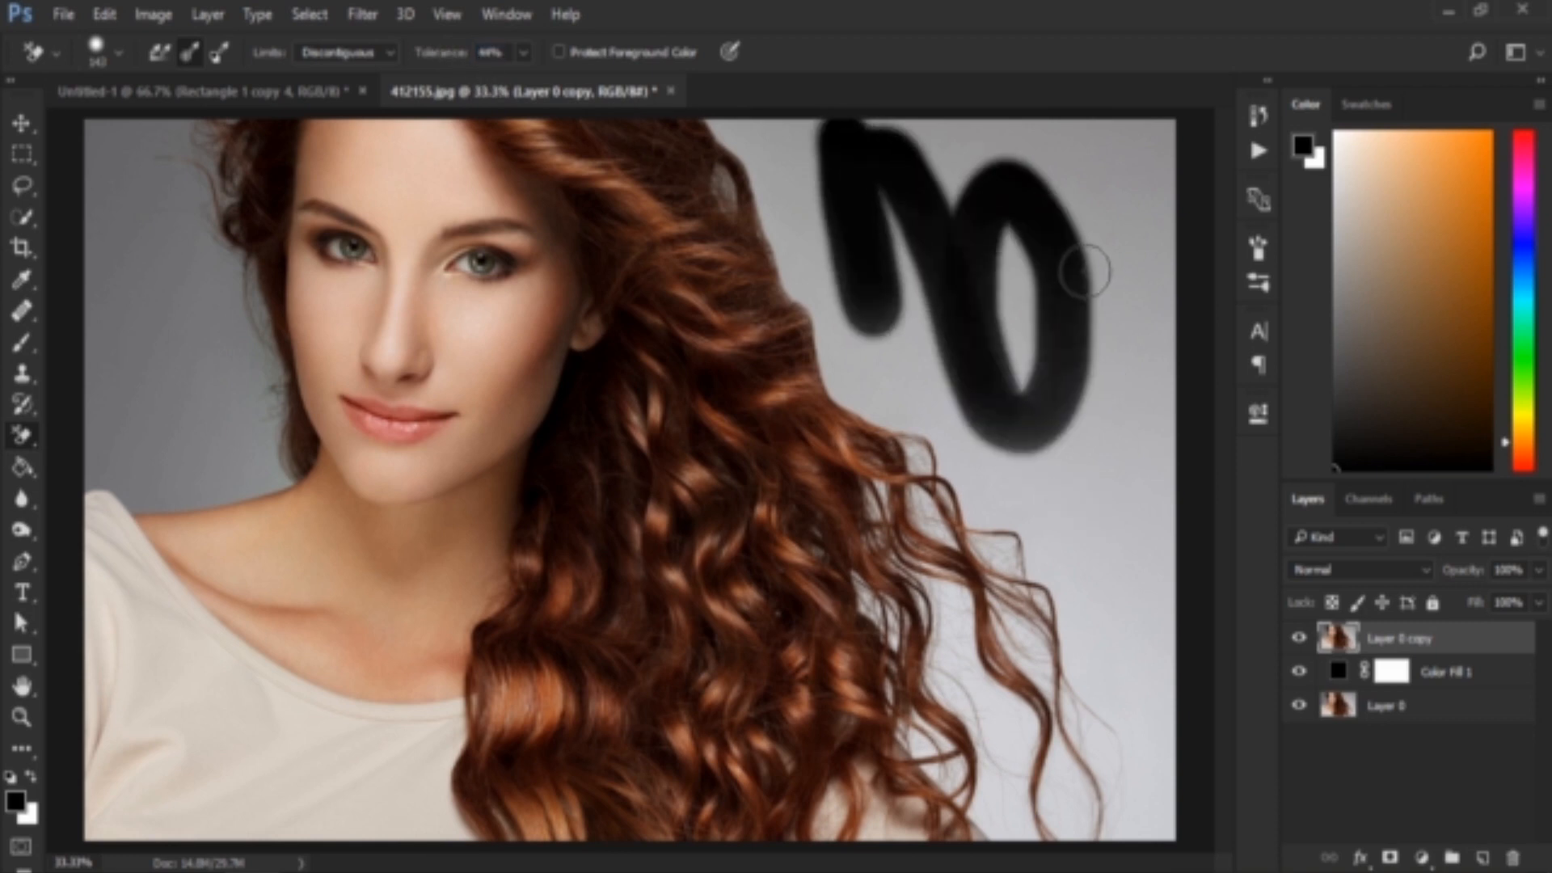
key(ctrl+z)
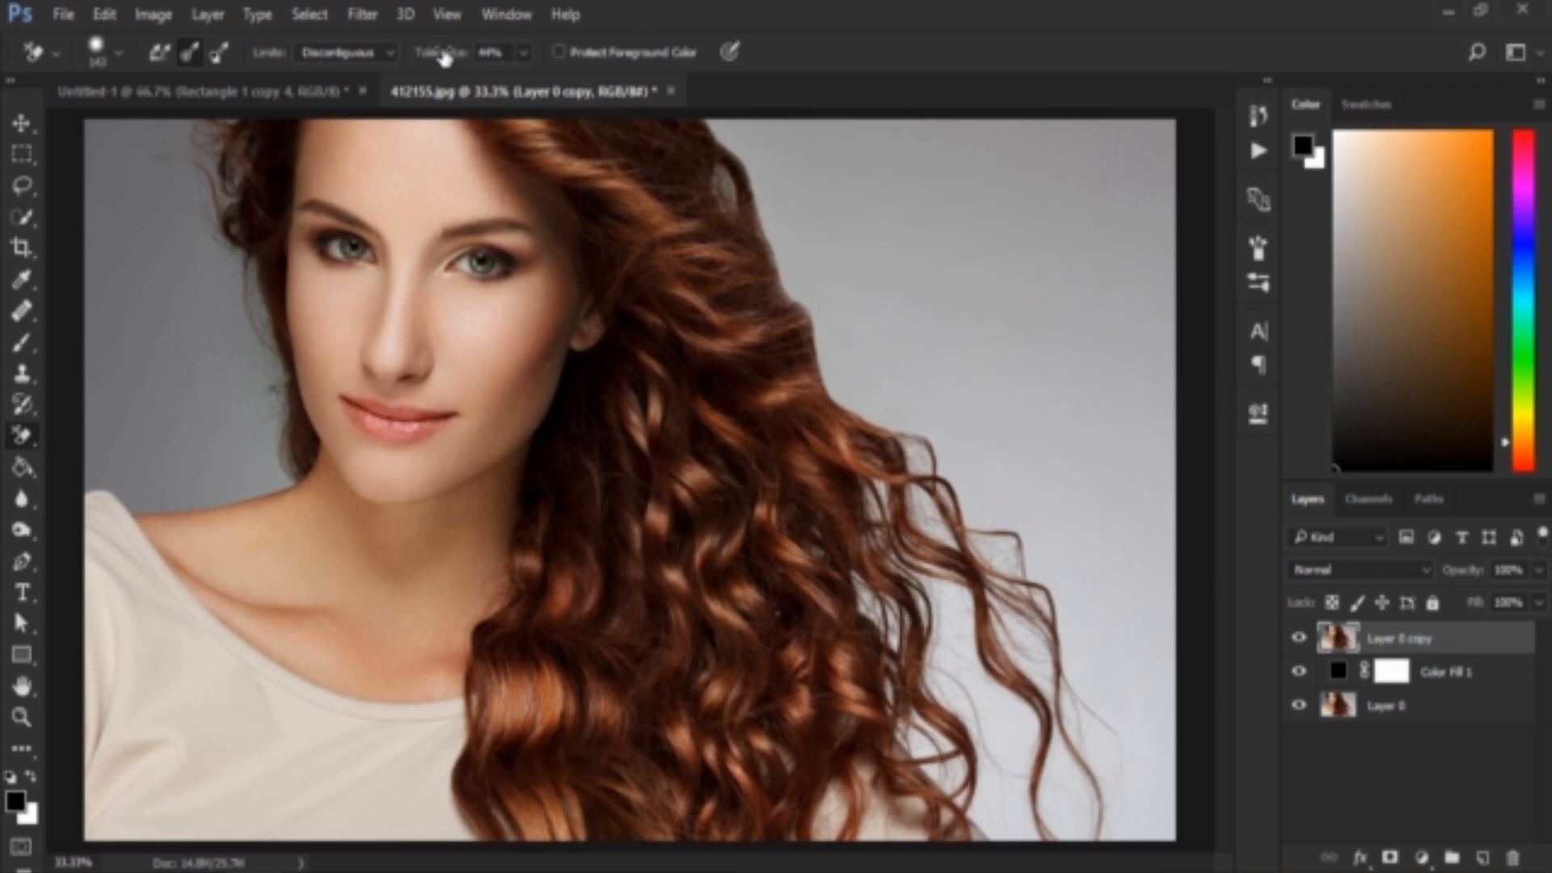
Step: Try erasing the backdrop beside the hair at 100% tolerance, keeping the limits on Discontiguous
drag(444, 57, 494, 55)
drag(881, 160, 1006, 370)
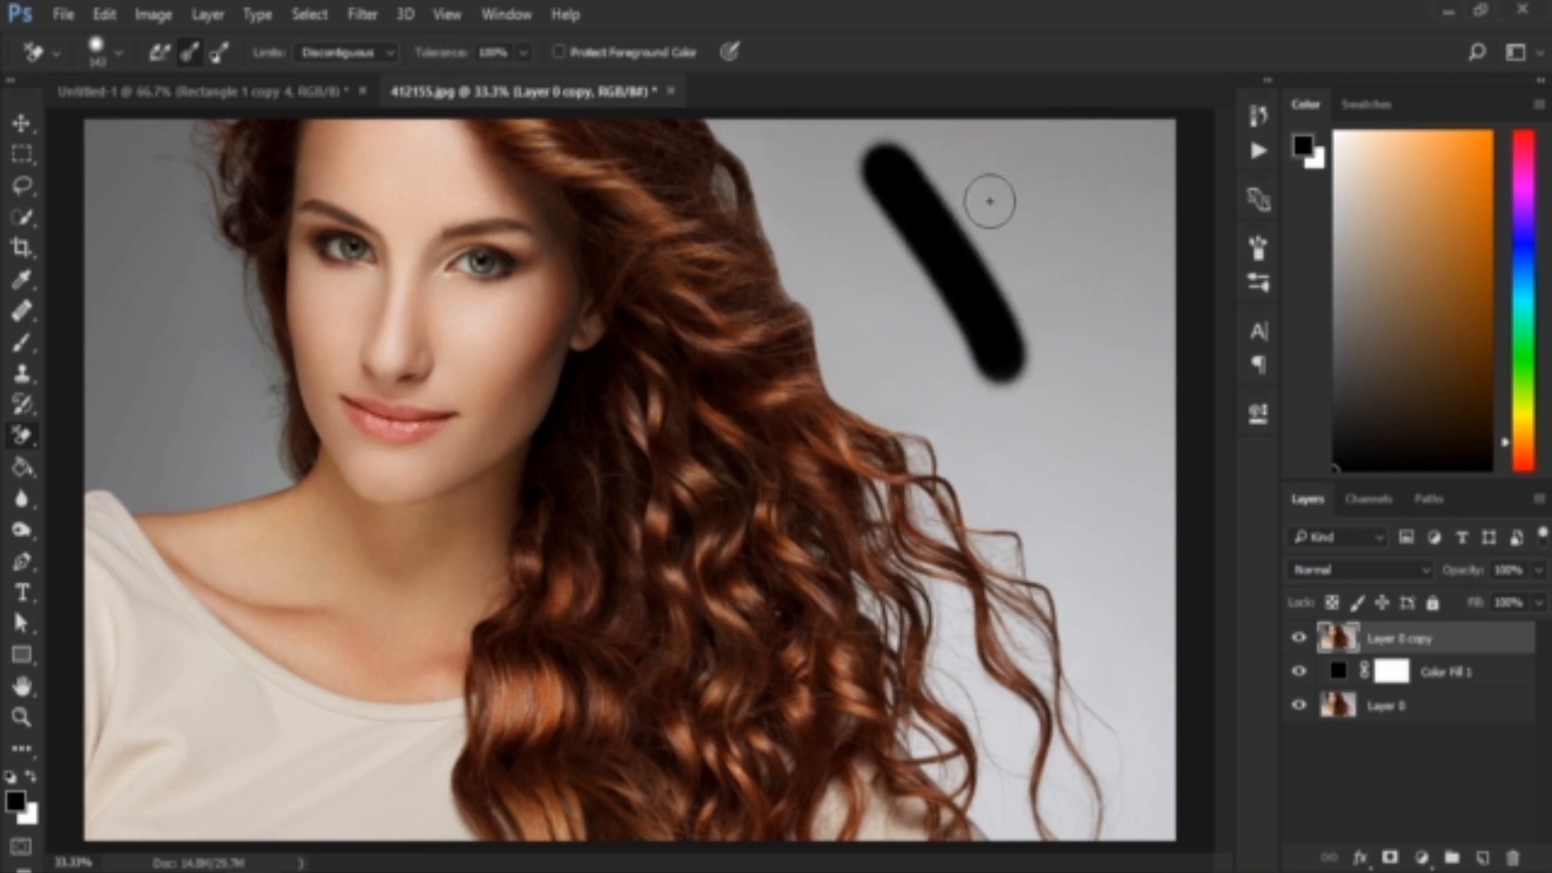
mouse_move(990, 201)
mouse_down()
mouse_move(956, 211)
mouse_move(982, 315)
mouse_move(1038, 311)
mouse_move(1025, 247)
mouse_move(1002, 265)
mouse_move(1026, 336)
mouse_up()
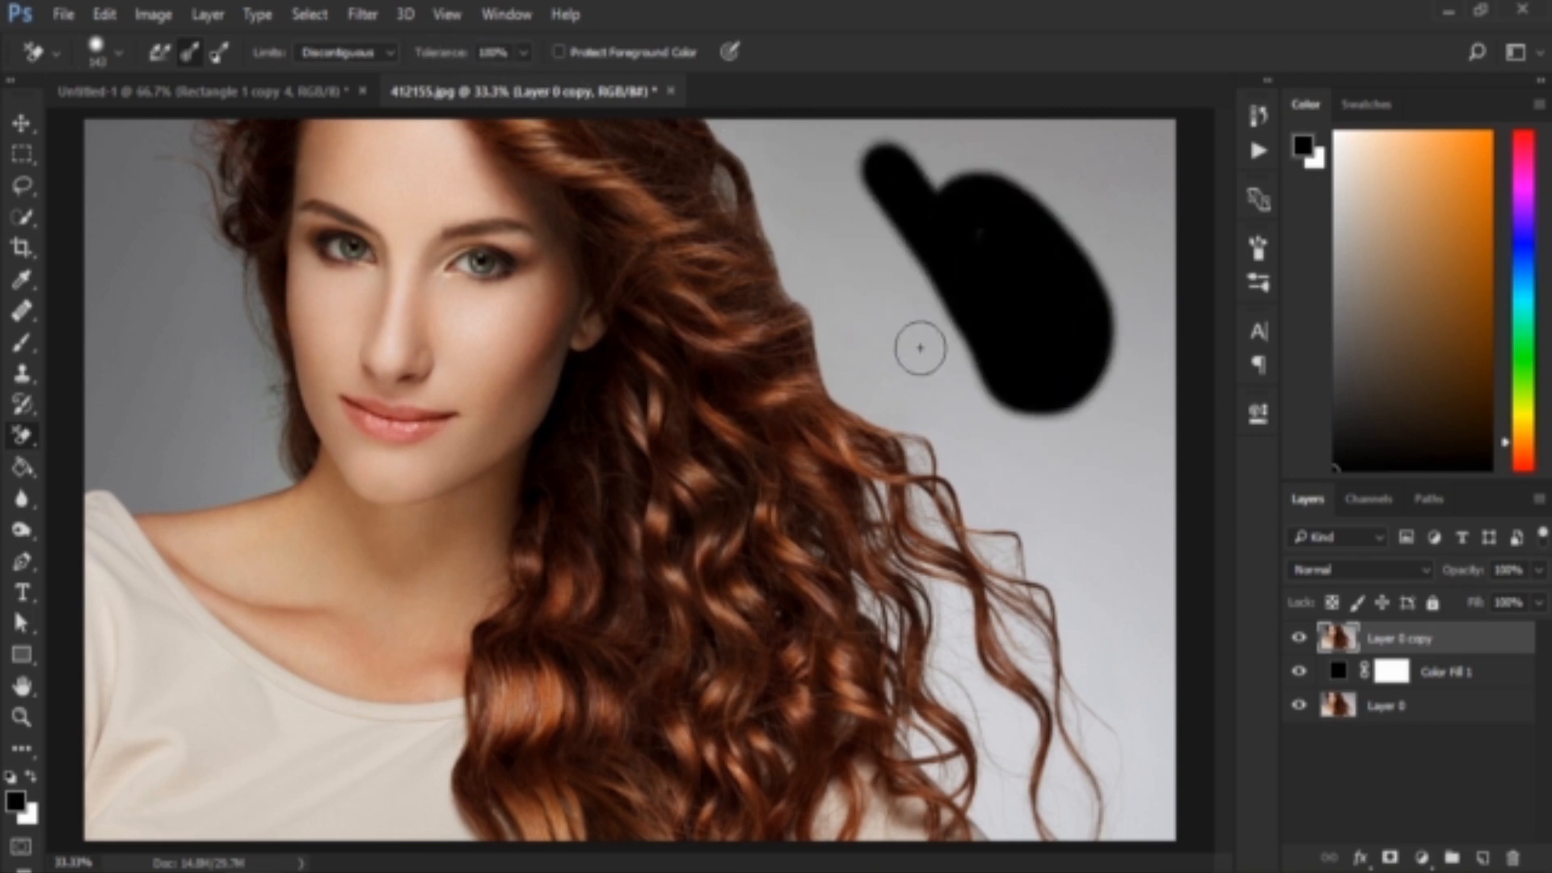
mouse_move(920, 348)
mouse_down()
mouse_move(850, 374)
mouse_move(768, 133)
mouse_move(911, 427)
mouse_move(863, 192)
mouse_move(921, 319)
mouse_up()
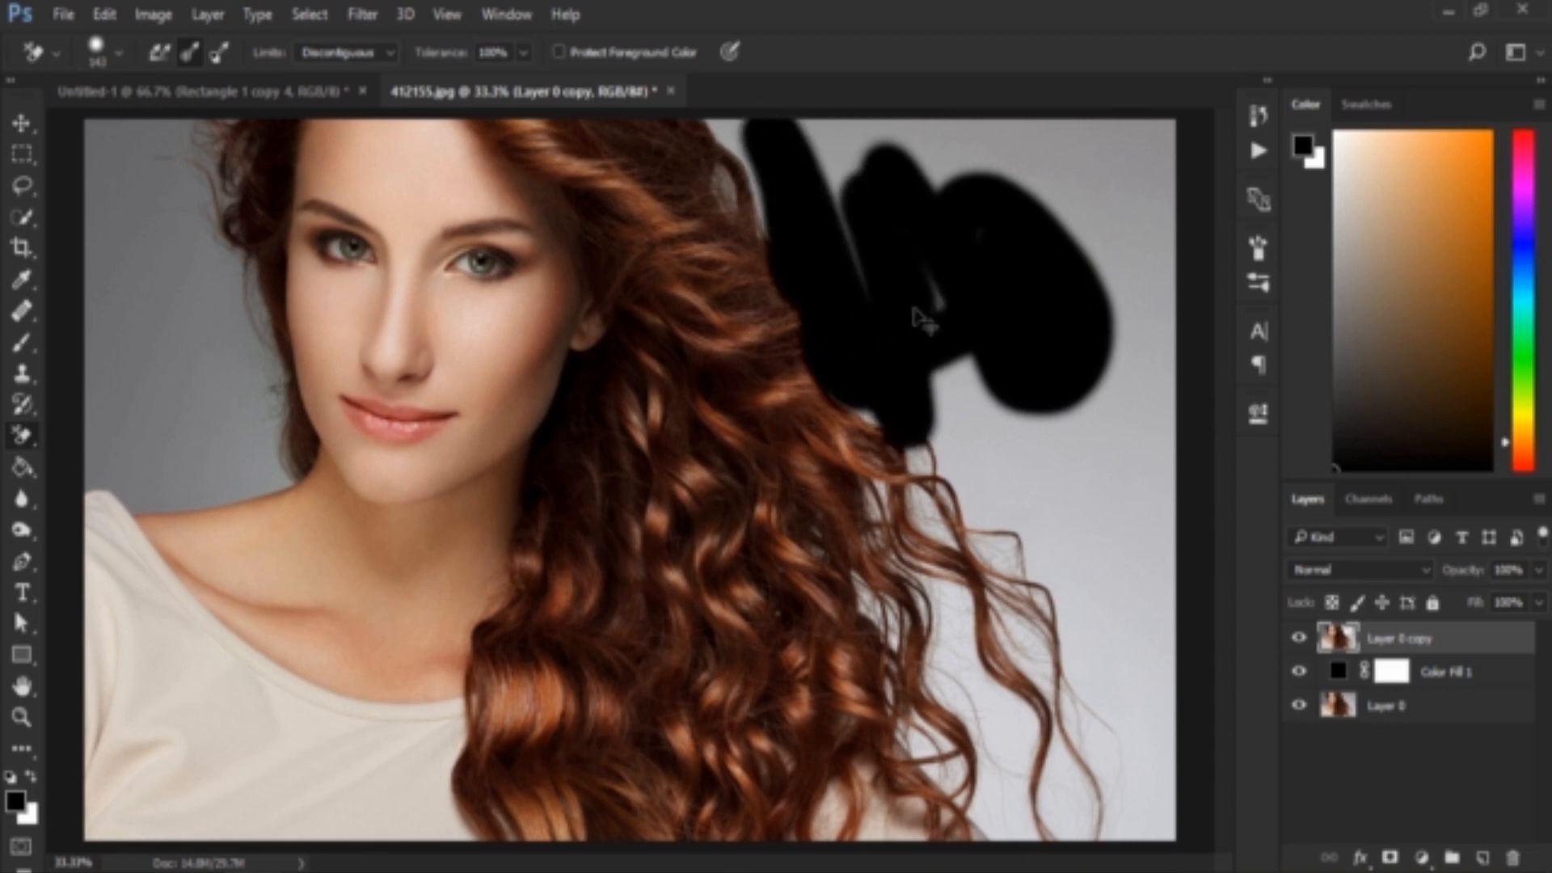
click(333, 53)
click(331, 77)
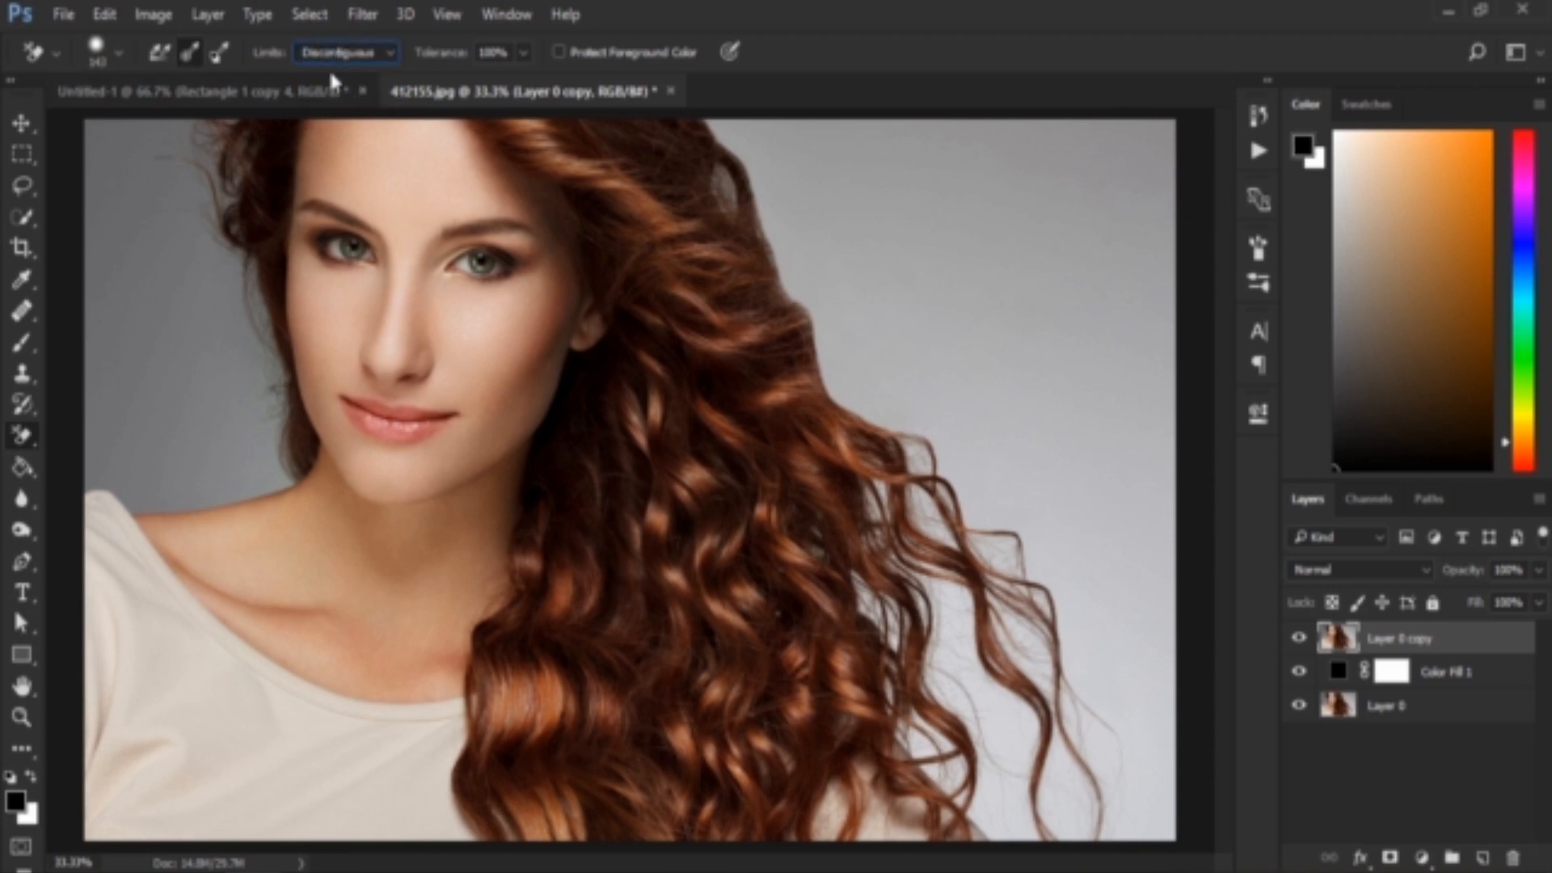
Step: Switch to the Untitled-1 document with red stripes on yellow and enlarge the eraser brush to 400 px
click(314, 91)
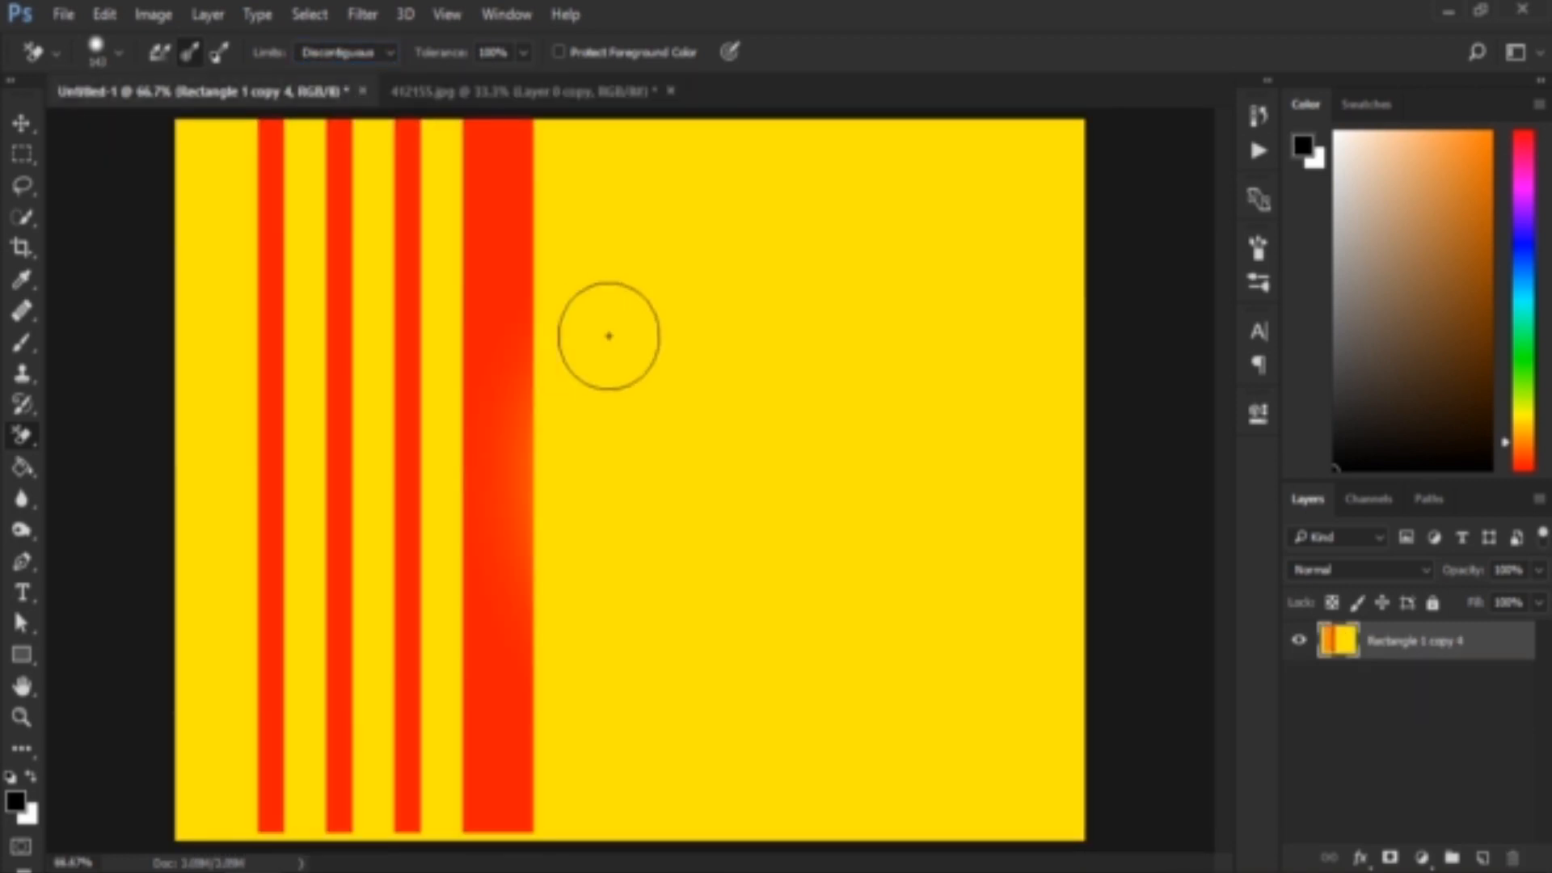
key(bracketright)
key(bracketright)
key(bracketright)
key(bracketright)
key(bracketright)
key(bracketright)
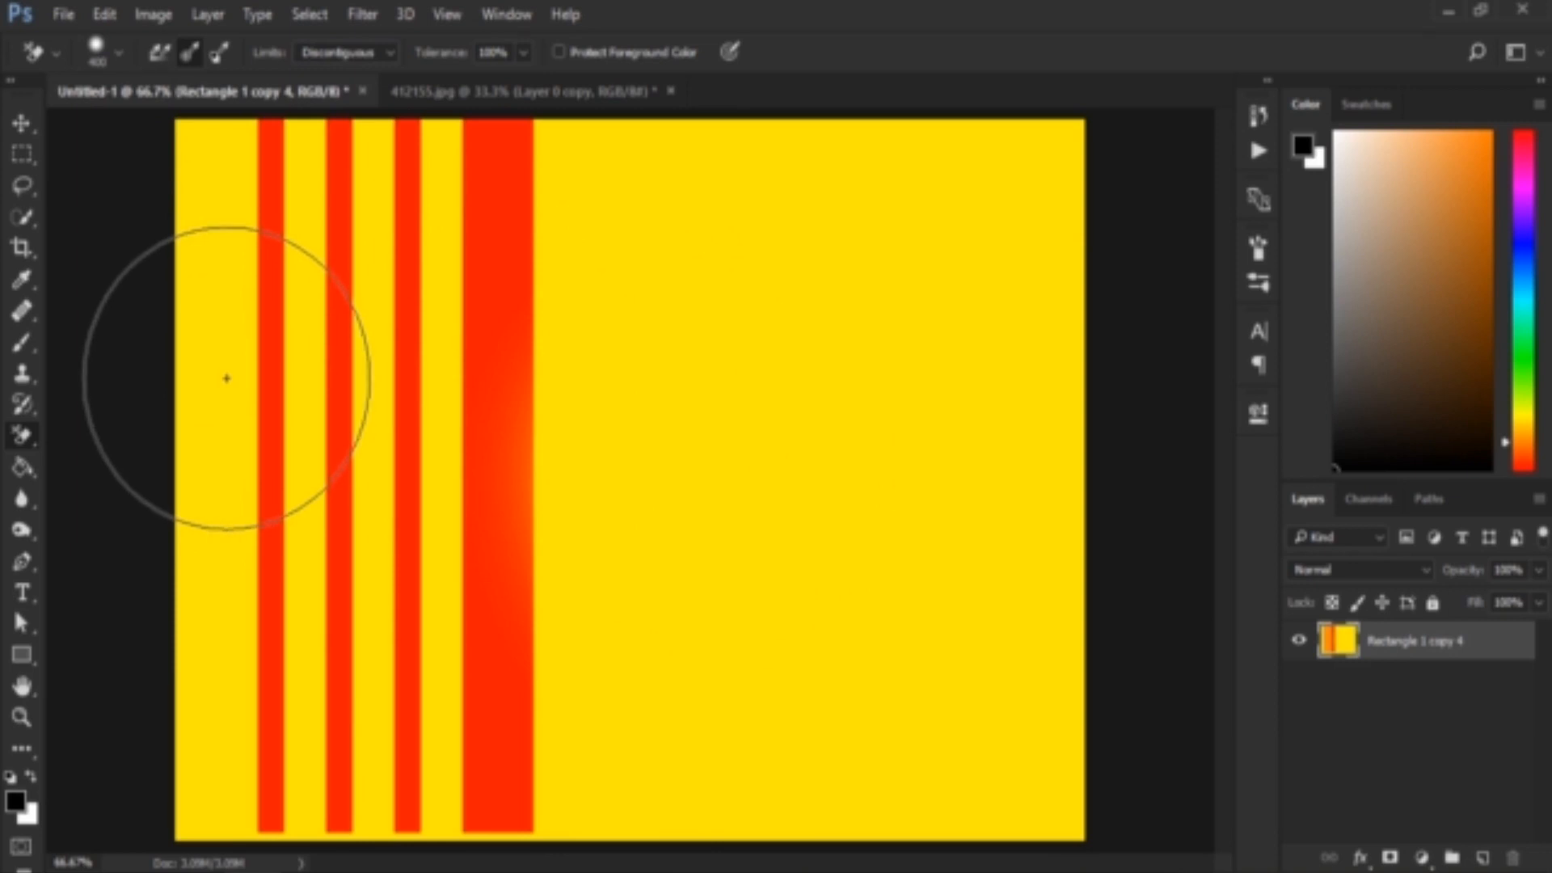
Step: Reselect the Background Eraser Tool and lower its tolerance to 30%
key(v)
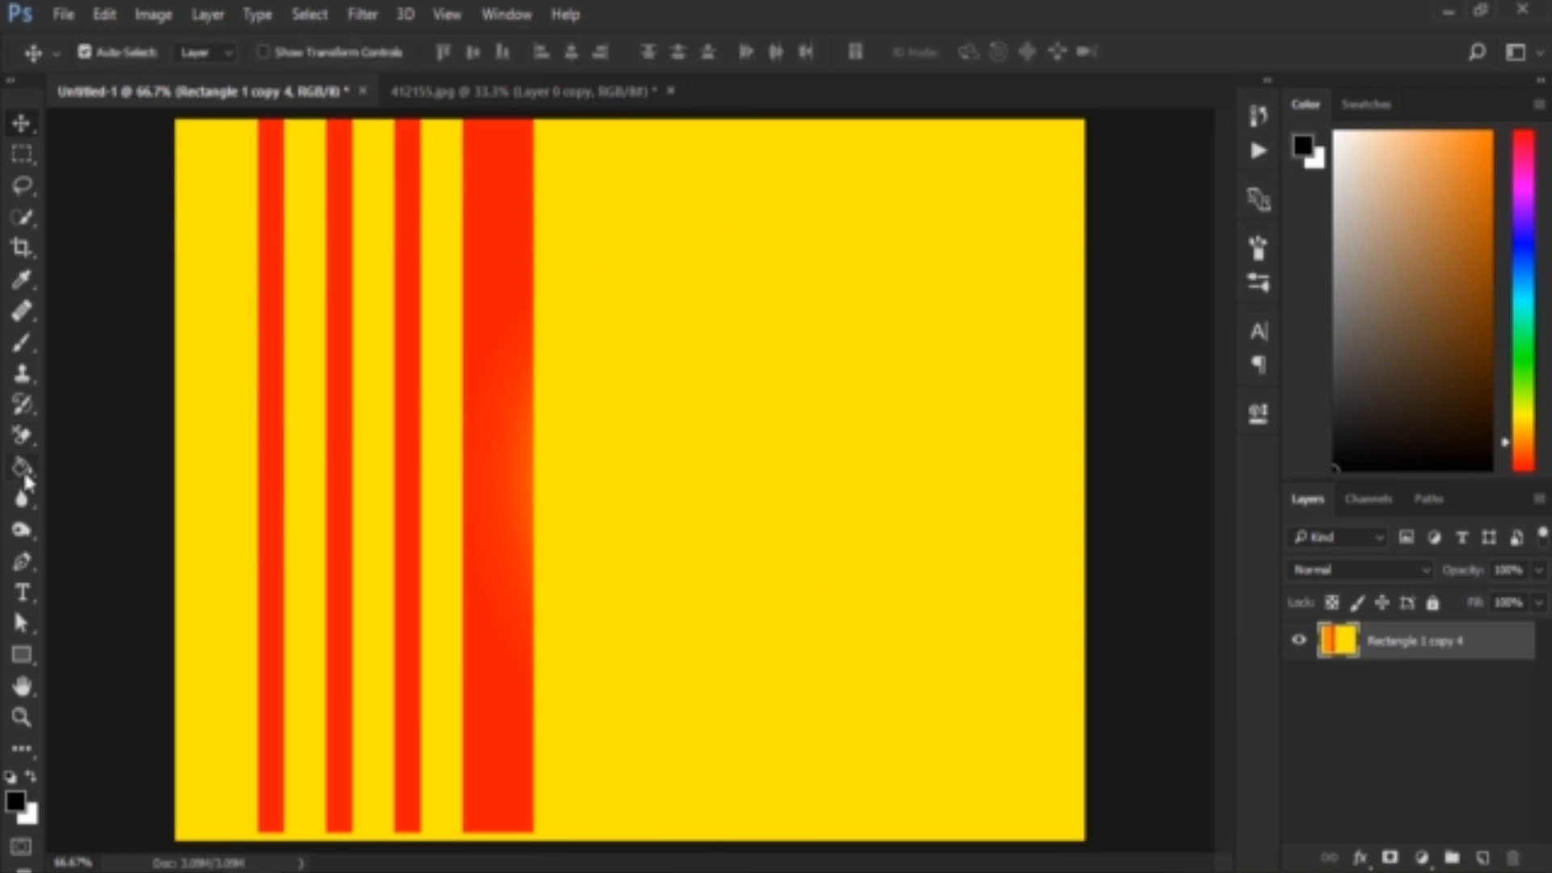
click(32, 434)
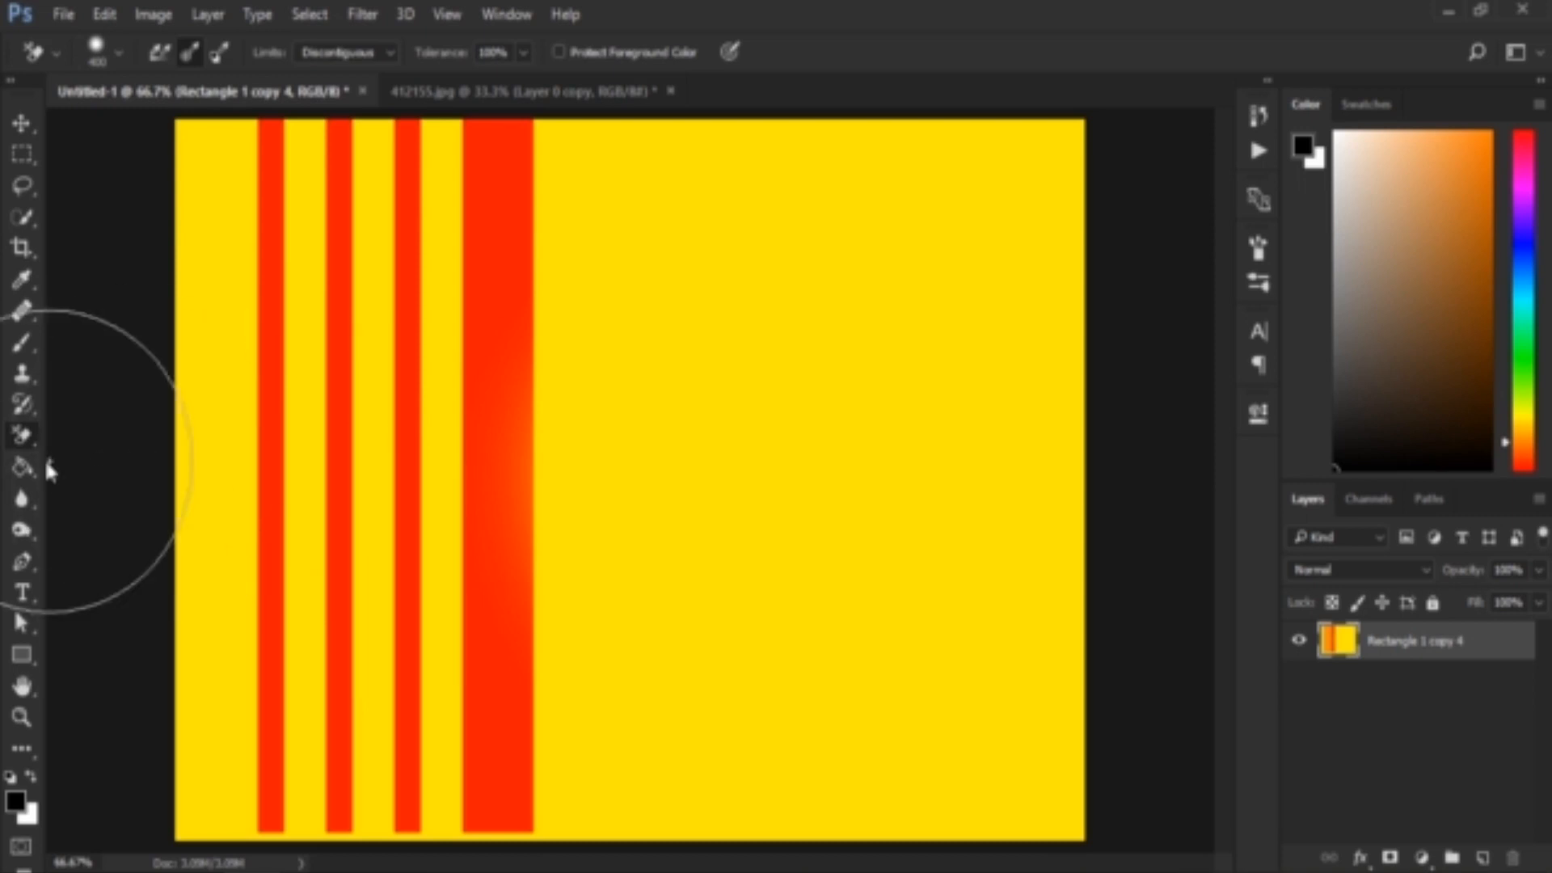
right_click(22, 443)
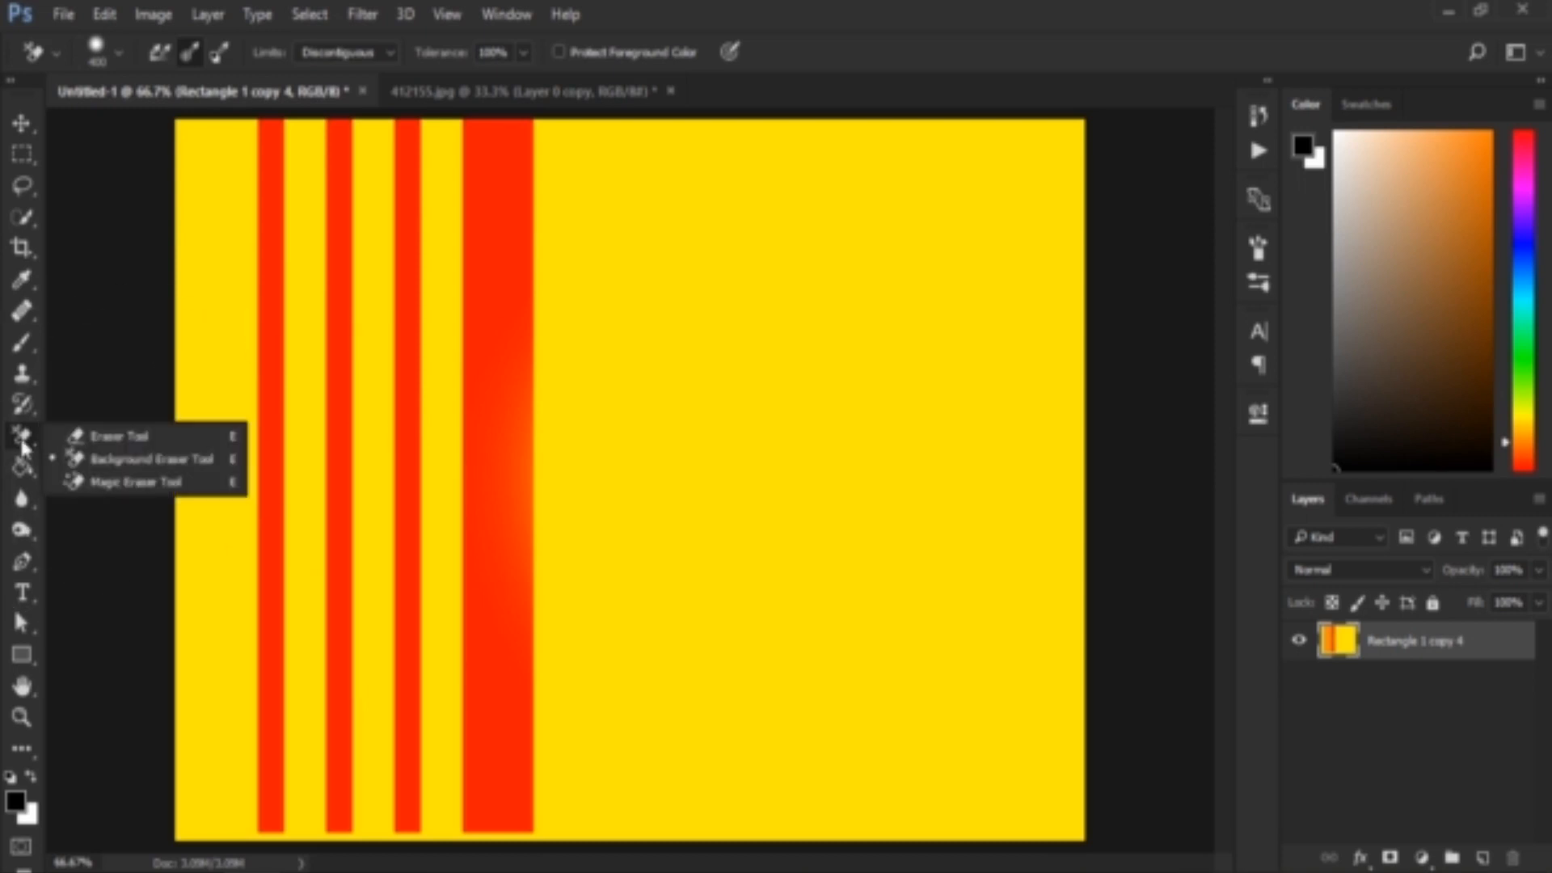
click(121, 459)
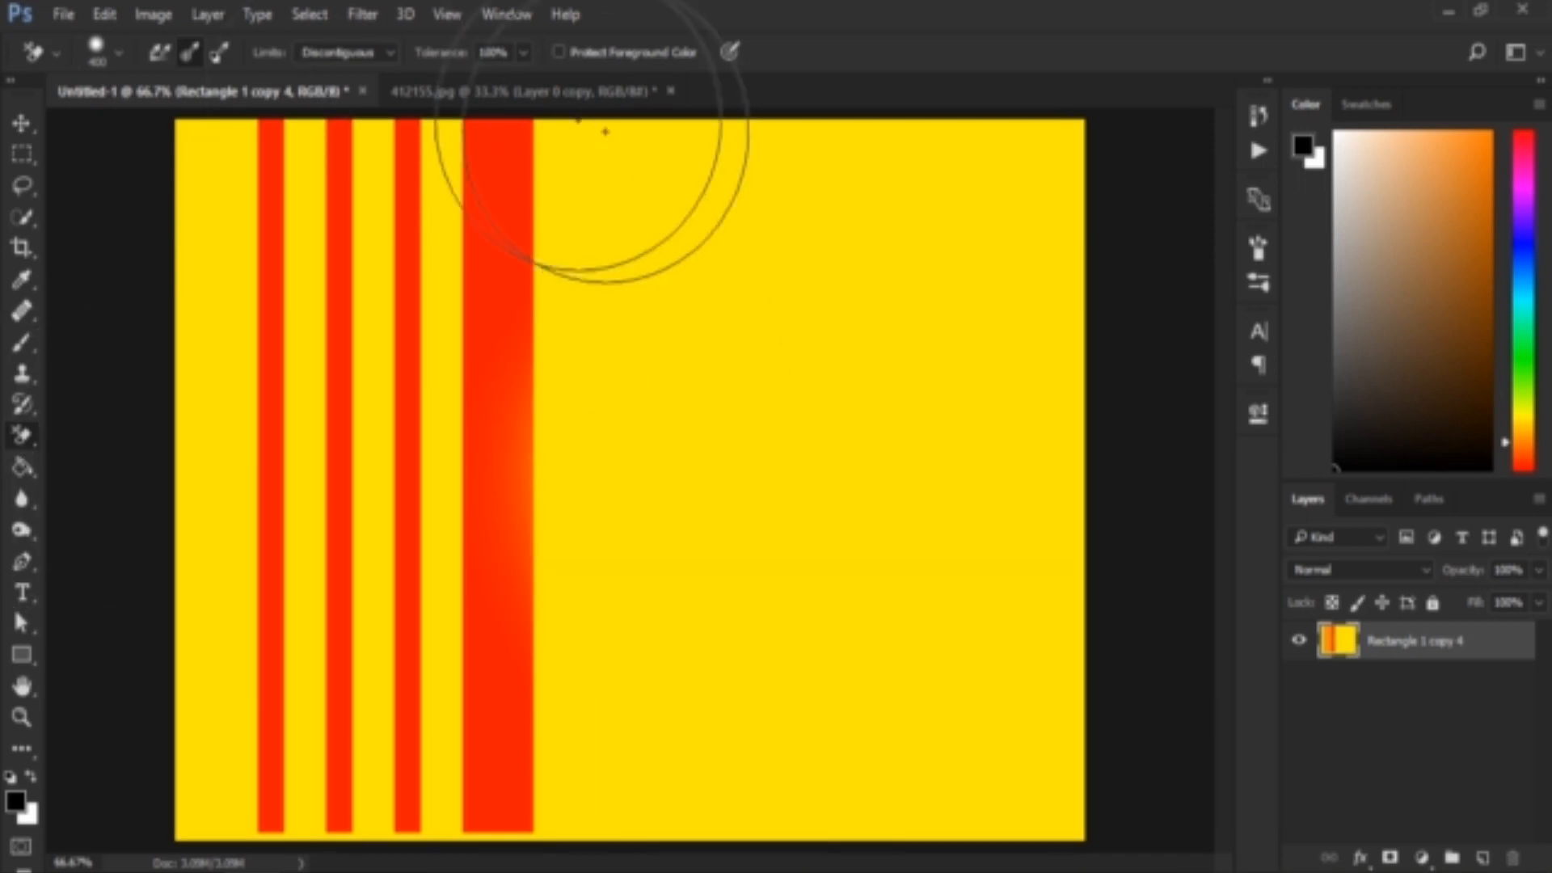
drag(443, 59, 372, 64)
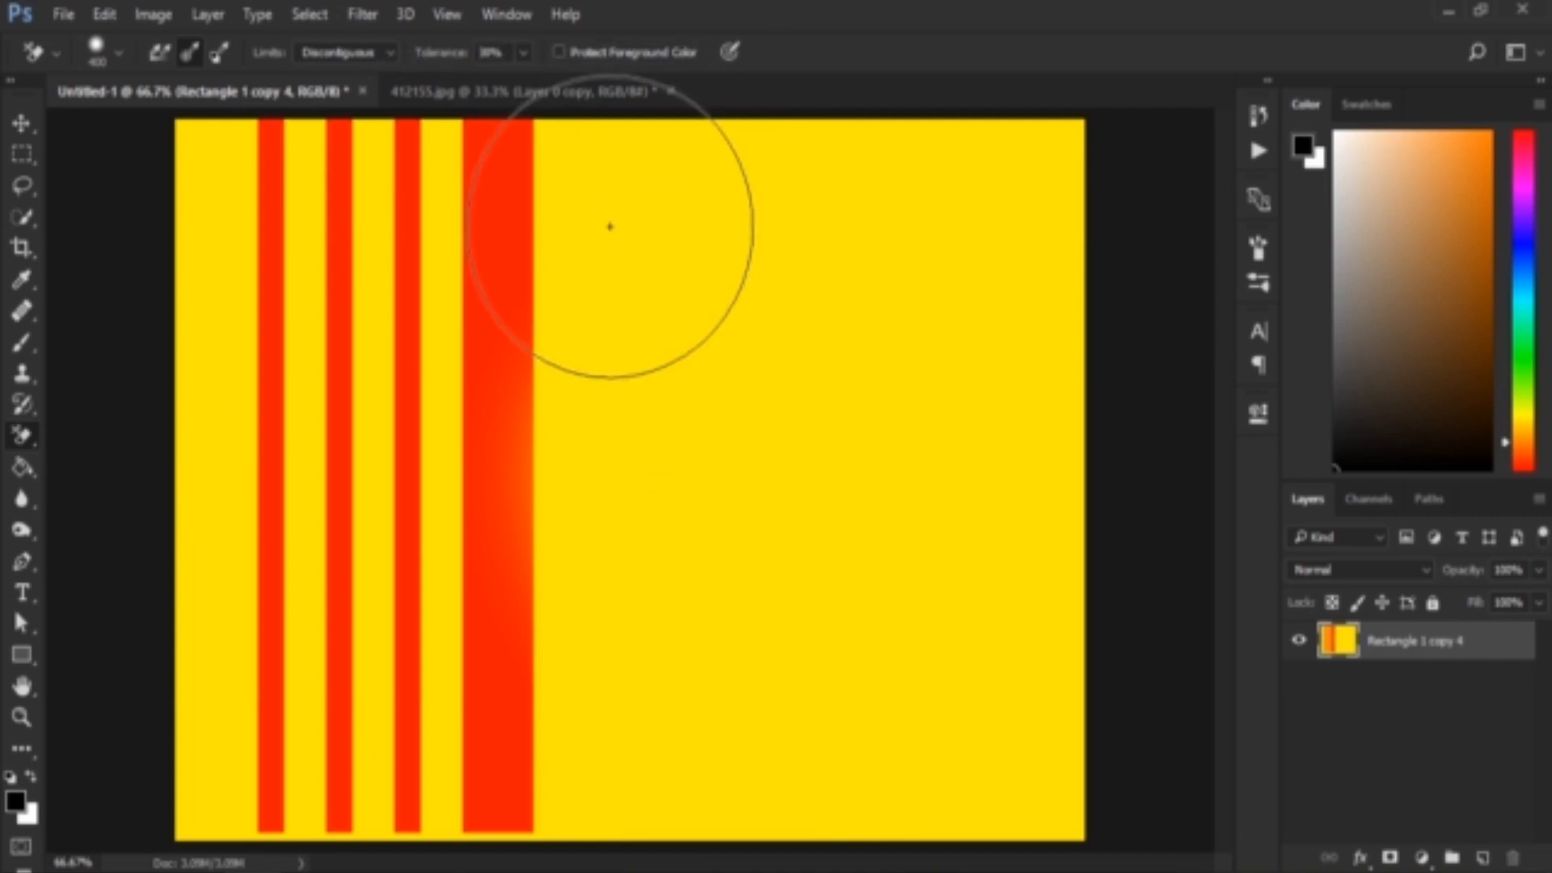
Step: Try erasing the yellow around and between the red stripes with Discontiguous limits at 30% tolerance, and undo the strokes
mouse_move(610, 229)
mouse_down()
mouse_move(671, 271)
mouse_move(711, 420)
mouse_move(699, 524)
mouse_move(630, 440)
mouse_move(635, 343)
mouse_move(686, 594)
mouse_move(669, 630)
mouse_move(605, 369)
mouse_move(631, 398)
mouse_move(589, 409)
mouse_up()
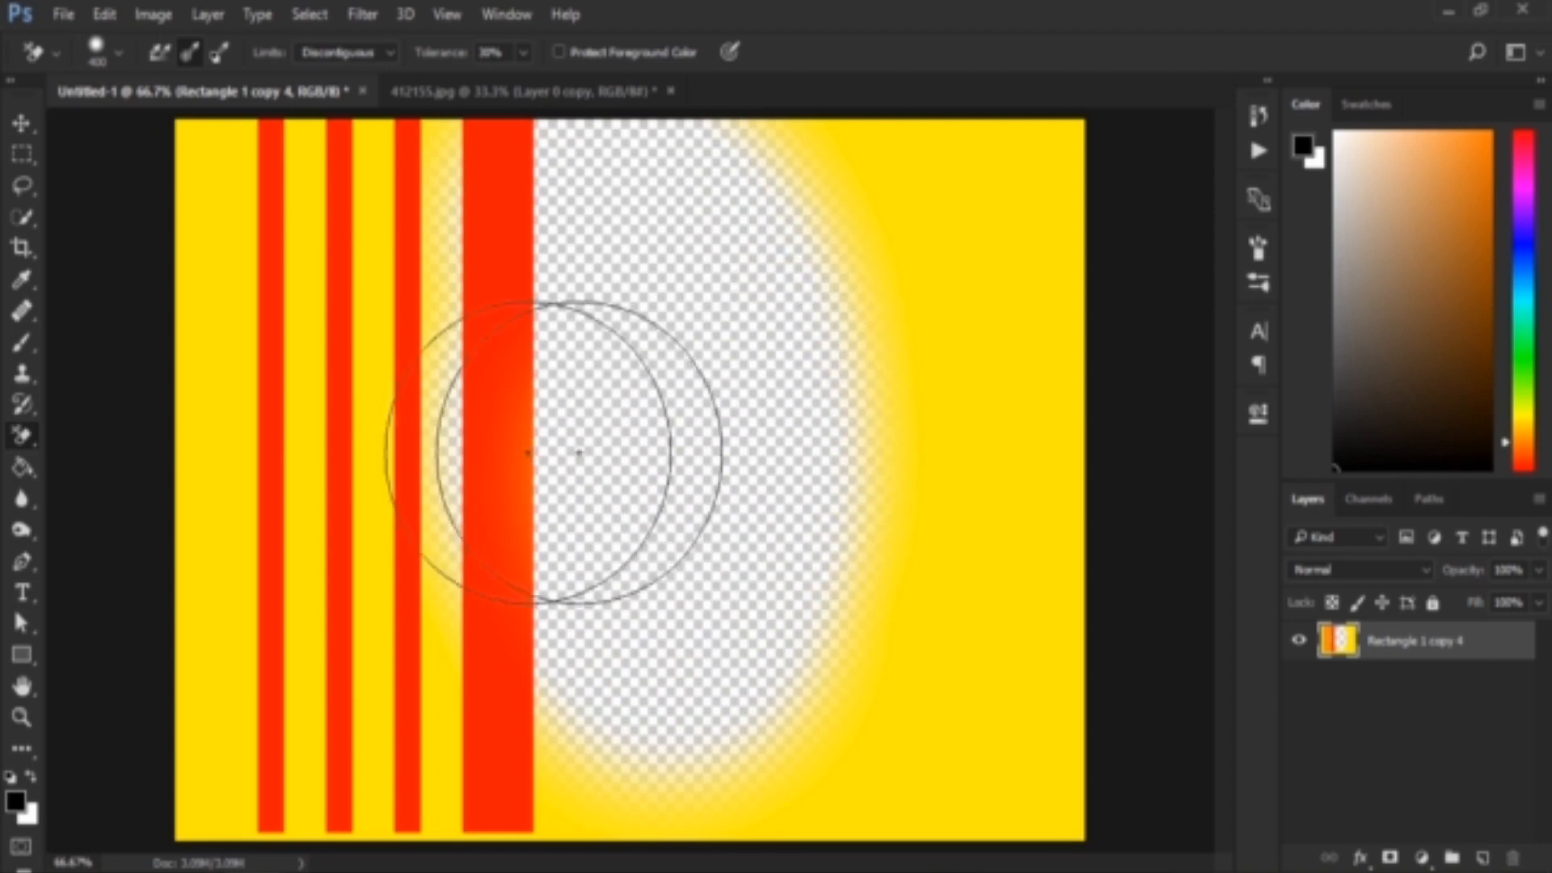
mouse_move(436, 348)
mouse_down()
mouse_move(408, 193)
mouse_move(282, 221)
mouse_move(275, 391)
mouse_move(302, 695)
mouse_move(238, 795)
mouse_move(416, 758)
mouse_move(440, 685)
mouse_move(564, 681)
mouse_move(669, 787)
mouse_move(868, 717)
mouse_move(851, 311)
mouse_move(730, 169)
mouse_move(817, 115)
mouse_move(985, 242)
mouse_move(1068, 651)
mouse_up()
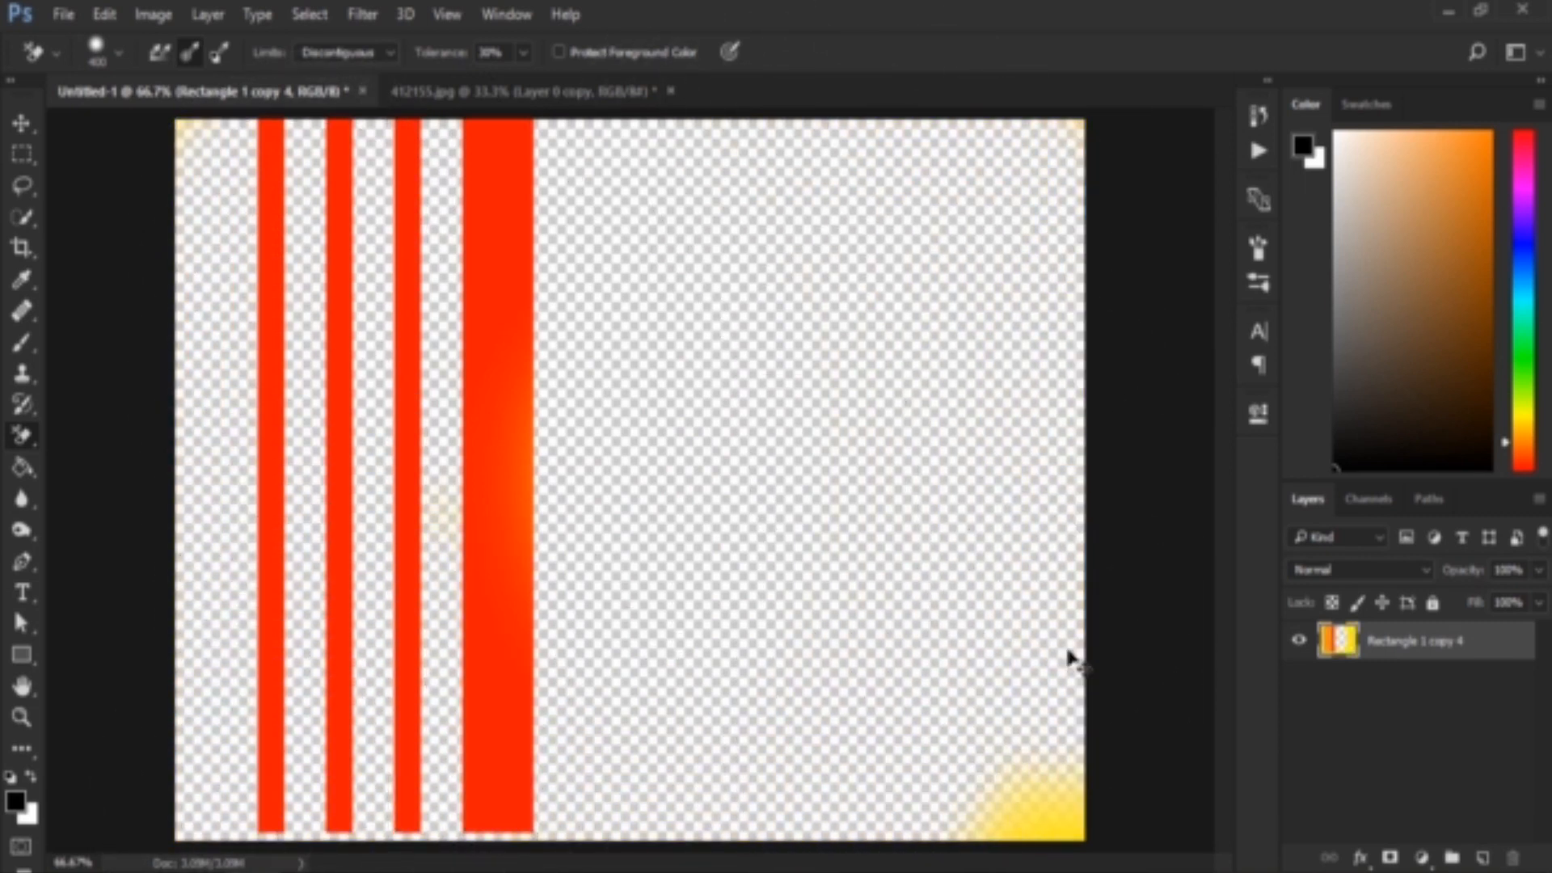
key(ctrl+z)
key(ctrl+z)
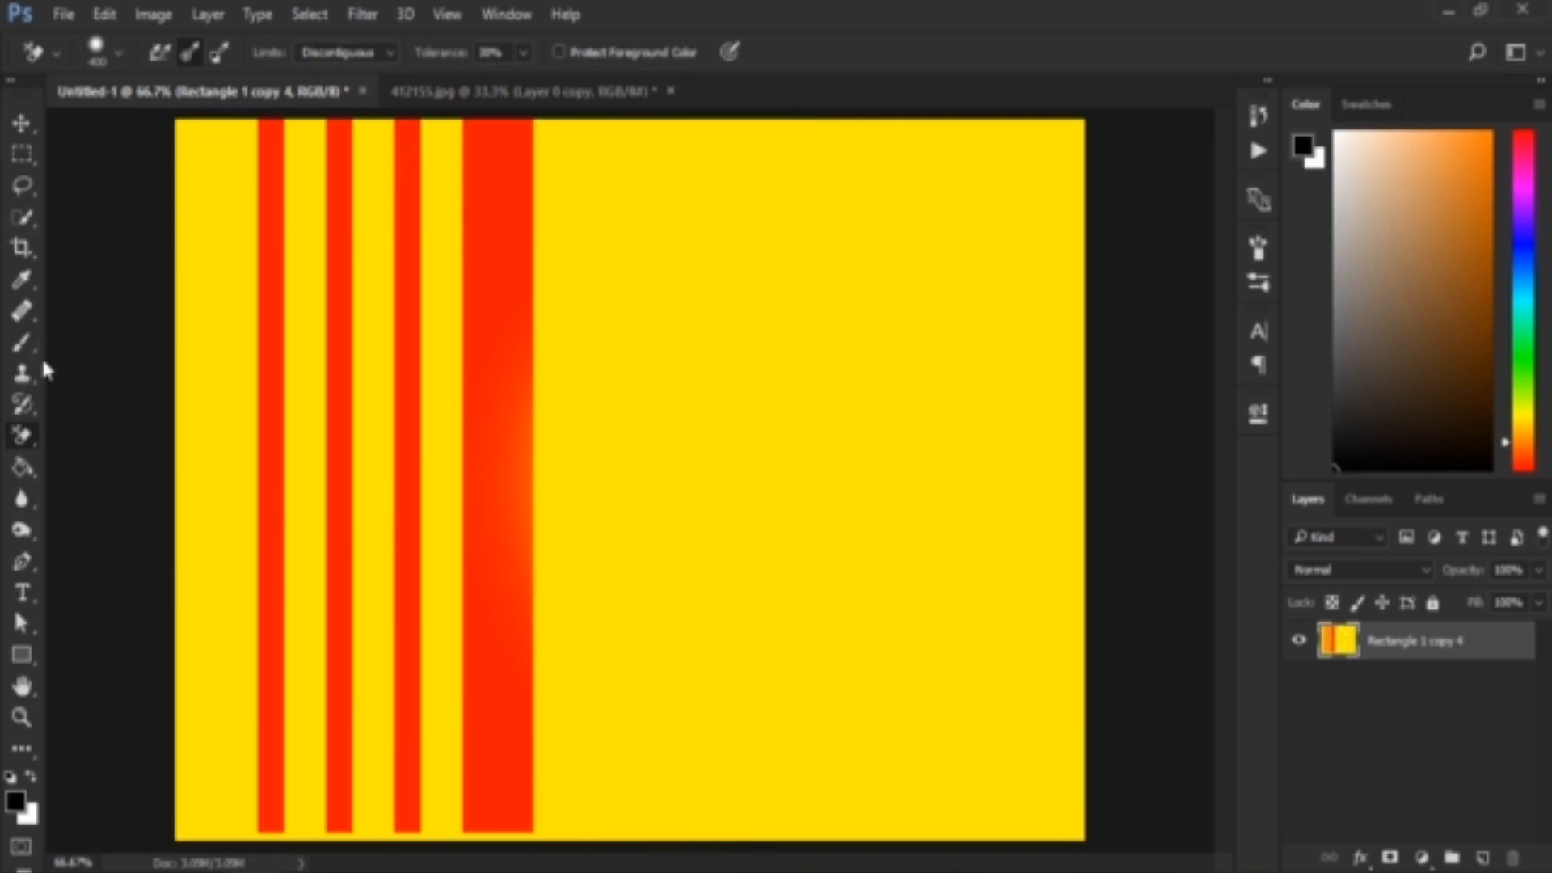
Step: Set the eraser limits to Contiguous, test-erase the yellow beside and between the red stripes, and undo the strokes
click(375, 52)
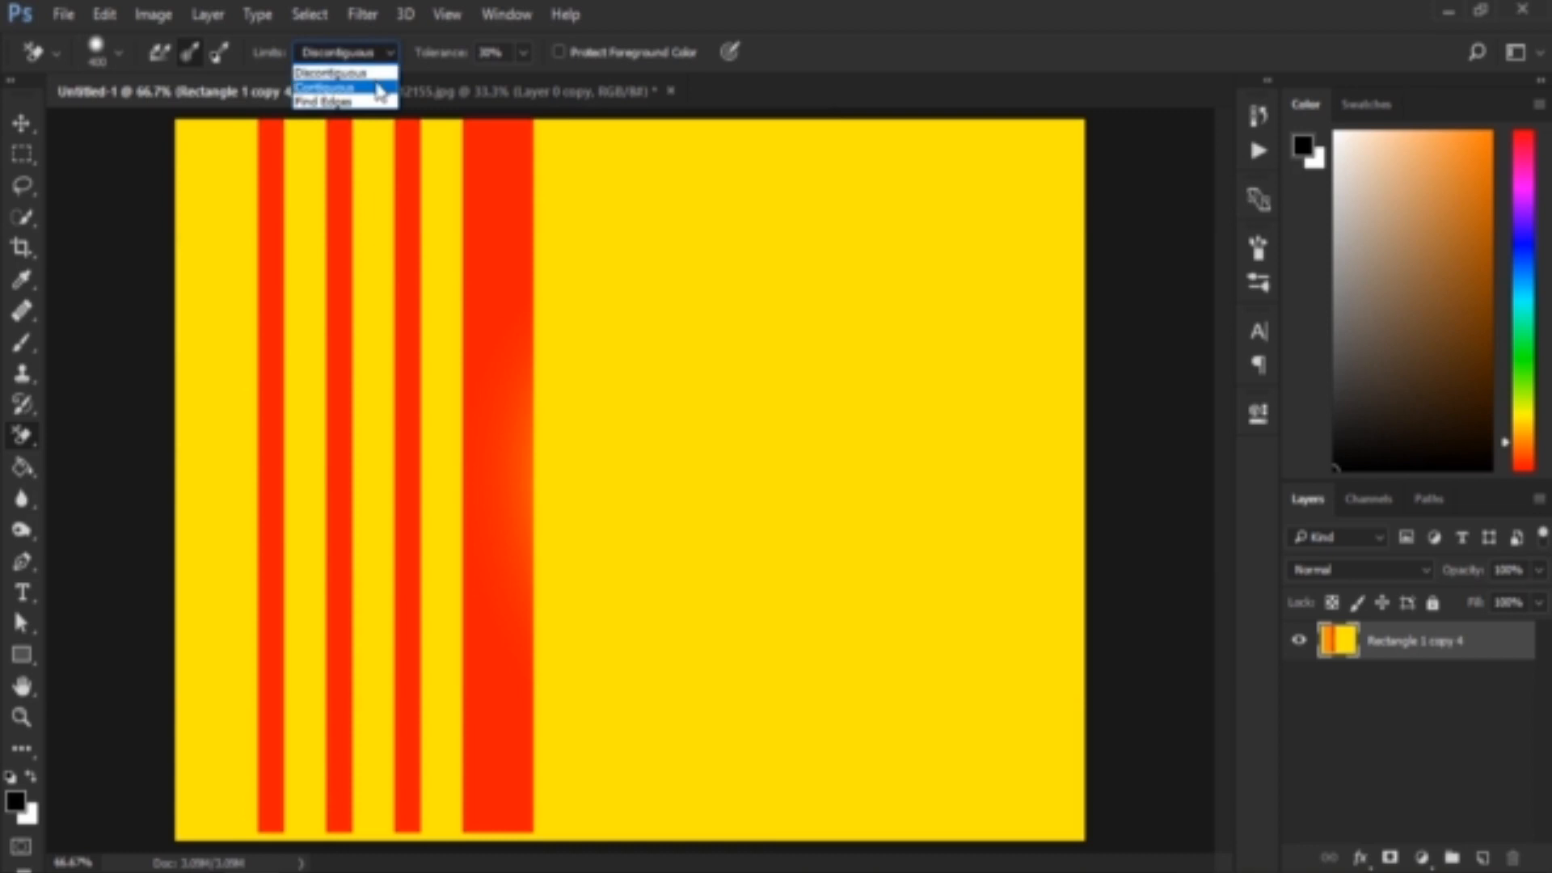
click(378, 87)
mouse_move(647, 299)
mouse_down()
mouse_move(674, 518)
mouse_move(603, 725)
mouse_move(586, 691)
mouse_move(584, 487)
mouse_move(599, 563)
mouse_move(576, 146)
mouse_move(612, 198)
mouse_move(672, 486)
mouse_move(625, 793)
mouse_move(561, 591)
mouse_move(551, 395)
mouse_move(647, 229)
mouse_move(736, 408)
mouse_move(742, 527)
mouse_up()
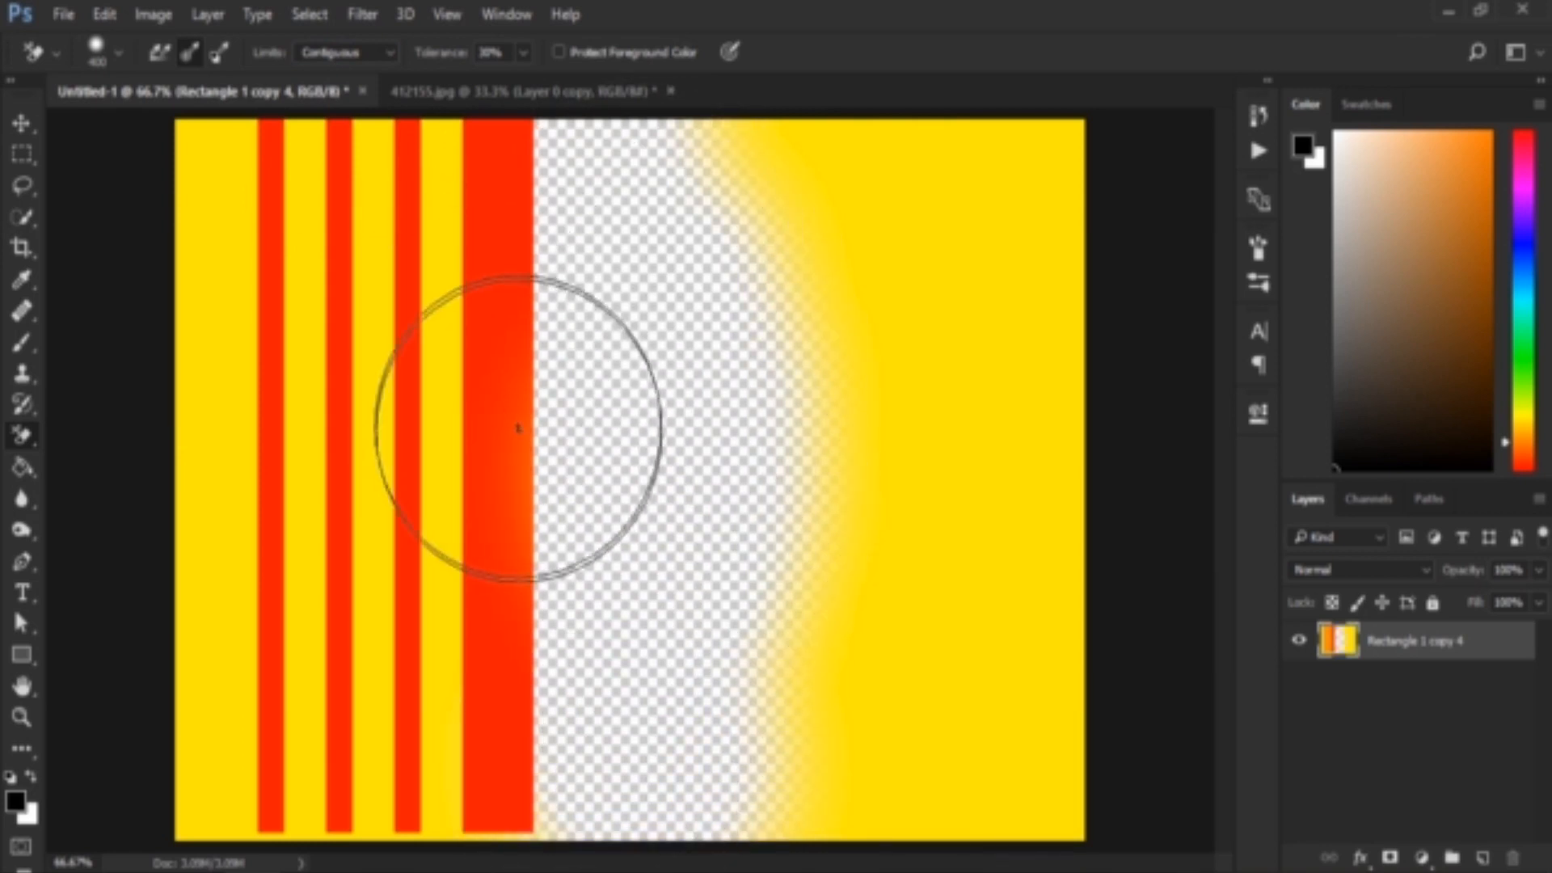
mouse_move(444, 357)
mouse_down()
mouse_move(437, 153)
mouse_move(441, 763)
mouse_up()
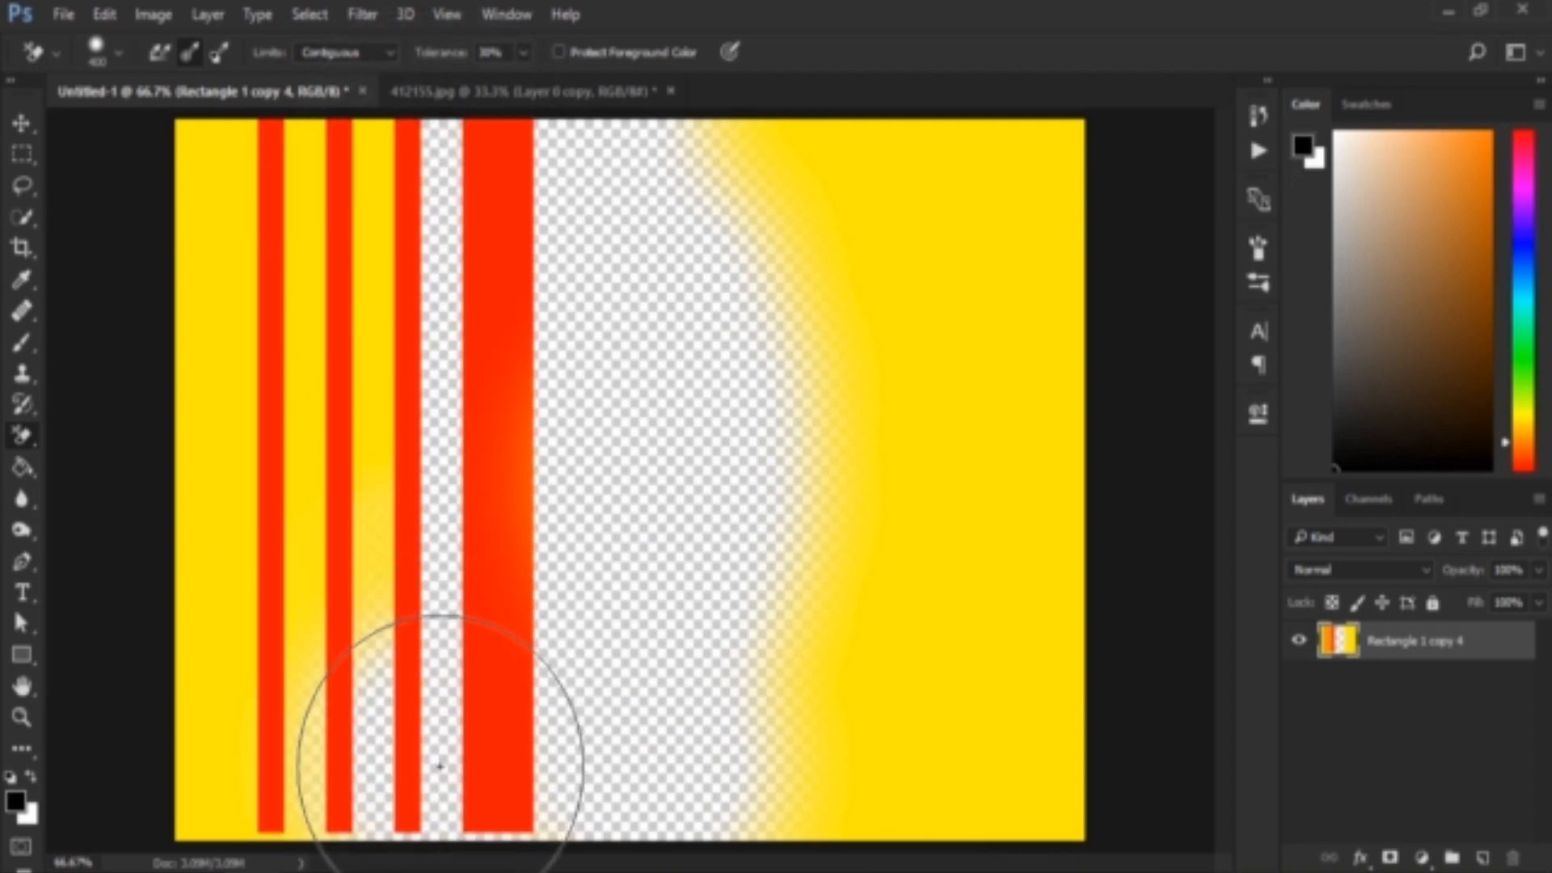
key(ctrl+z)
Step: Set the eraser limits to Find Edges and erase the yellow beside the wide red stripe and between the neighbouring stripes
click(361, 55)
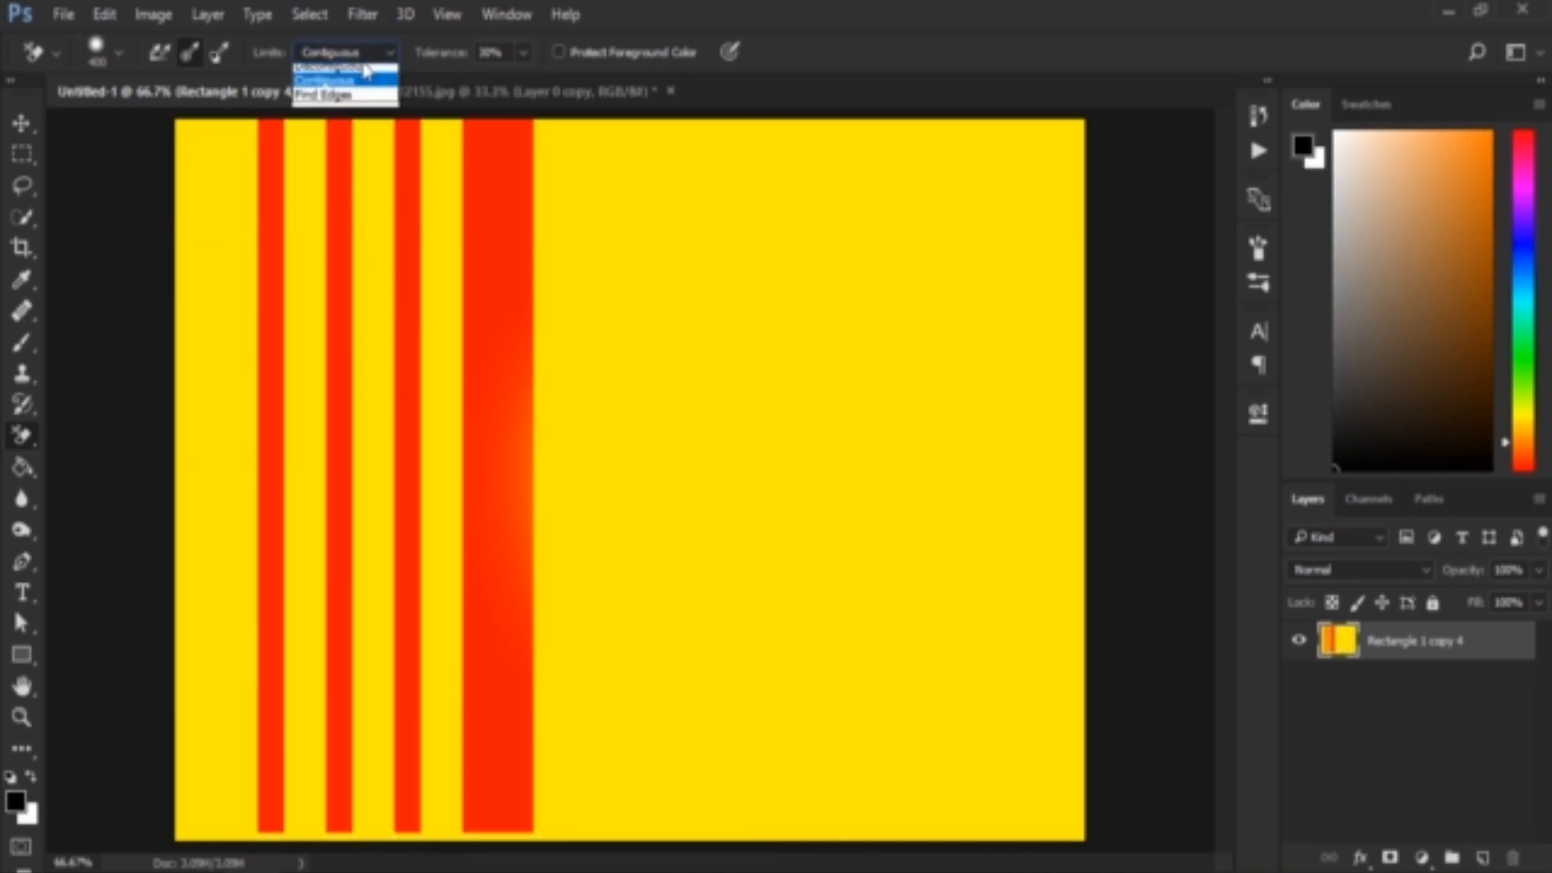
click(357, 102)
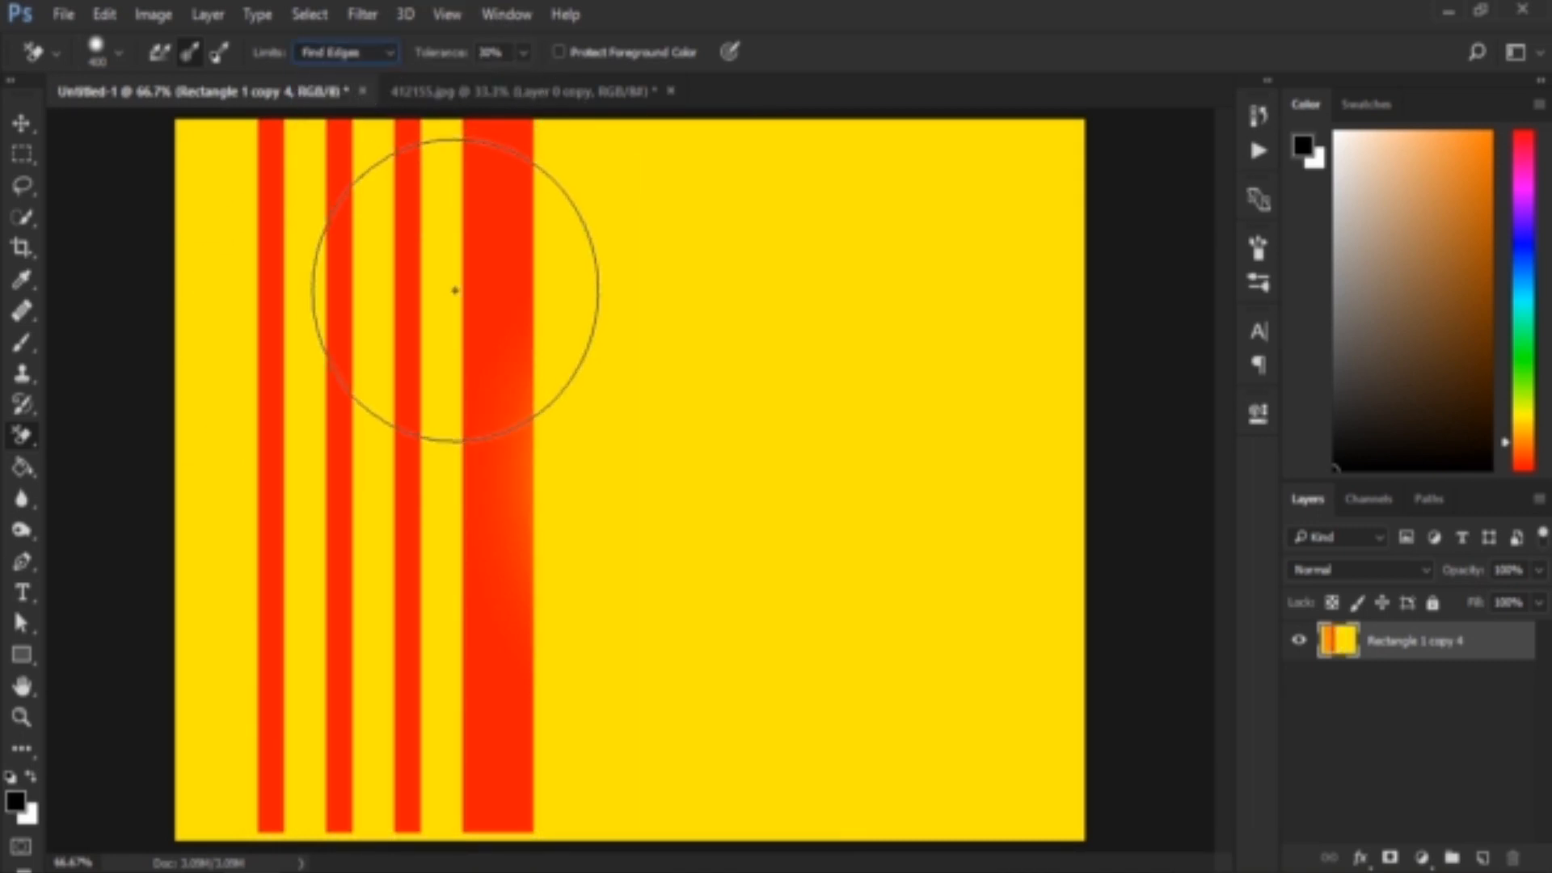
click(374, 55)
click(374, 55)
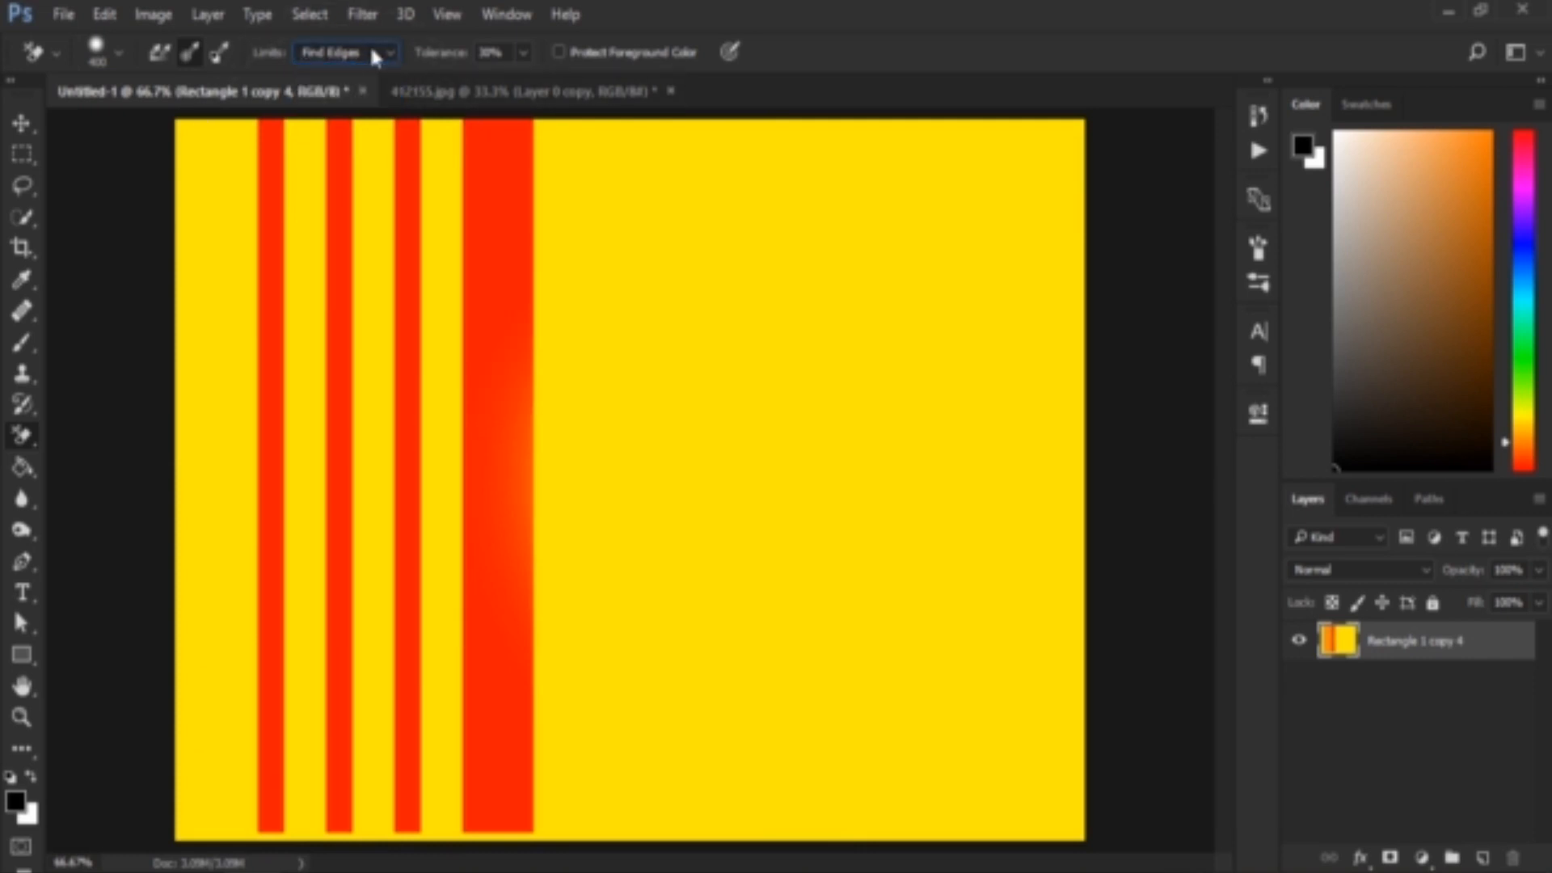
mouse_move(683, 413)
mouse_down()
mouse_move(669, 444)
mouse_move(683, 469)
mouse_up()
mouse_move(760, 684)
mouse_down()
mouse_move(676, 540)
mouse_move(613, 719)
mouse_move(655, 517)
mouse_move(556, 680)
mouse_move(620, 693)
mouse_move(653, 348)
mouse_move(586, 512)
mouse_move(712, 286)
mouse_move(701, 263)
mouse_move(662, 512)
mouse_move(717, 268)
mouse_move(723, 325)
mouse_move(554, 518)
mouse_move(587, 533)
mouse_move(724, 441)
mouse_move(451, 194)
mouse_move(724, 443)
mouse_move(662, 473)
mouse_move(549, 392)
mouse_move(733, 565)
mouse_move(651, 555)
mouse_move(622, 573)
mouse_move(313, 261)
mouse_move(467, 461)
mouse_move(581, 402)
mouse_move(390, 285)
mouse_move(419, 260)
mouse_move(453, 346)
mouse_up()
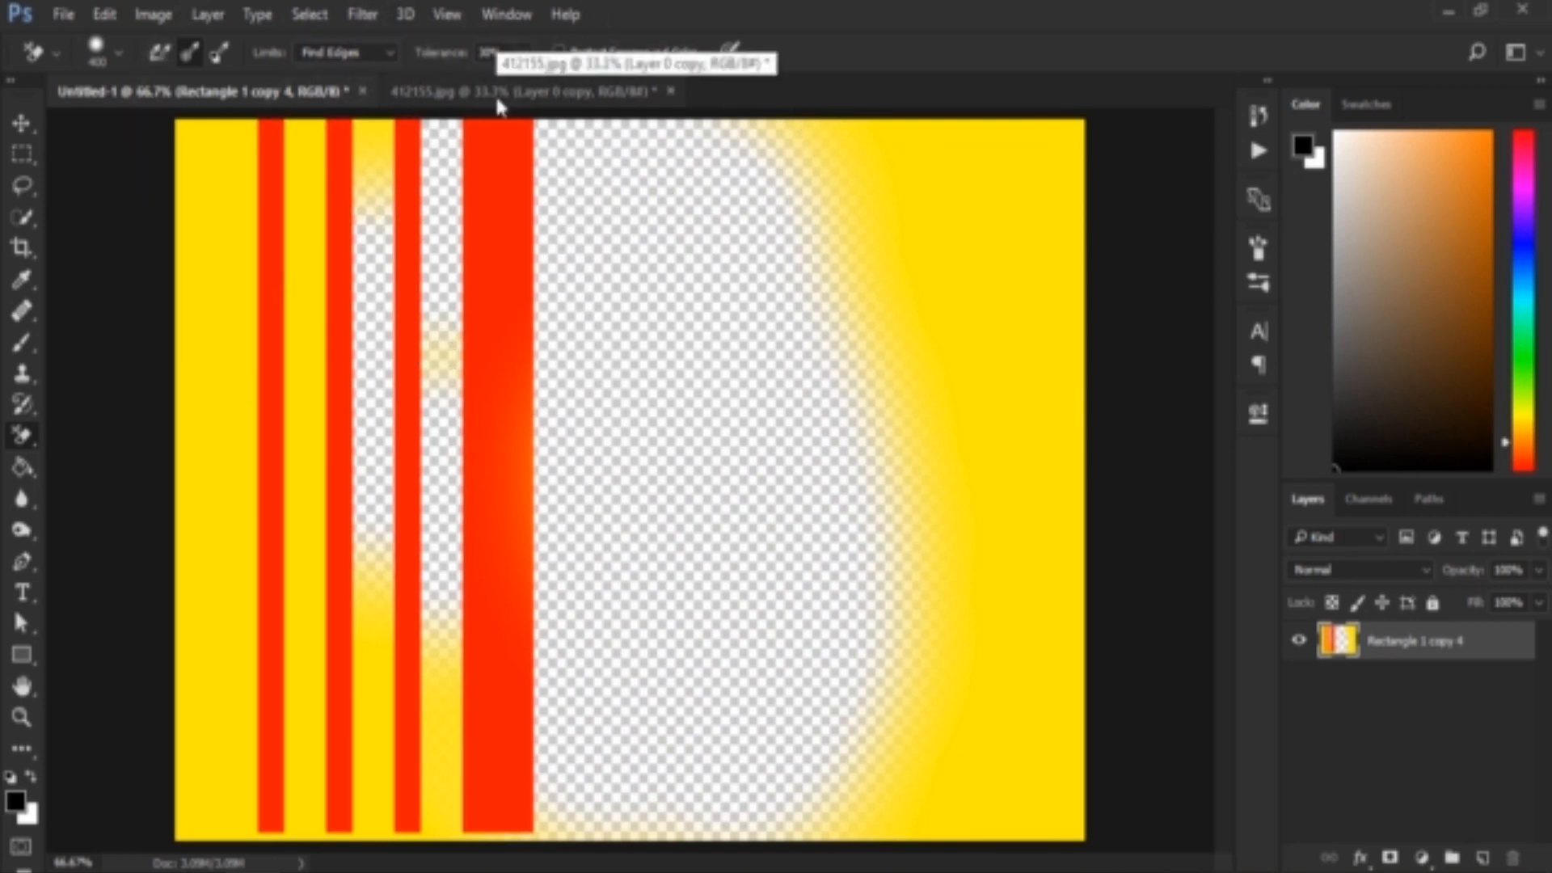
Step: Restore the limits to Discontiguous and erase the grey backdrop beside the long curls in the 412155.jpg portrait at 30% tolerance
click(352, 52)
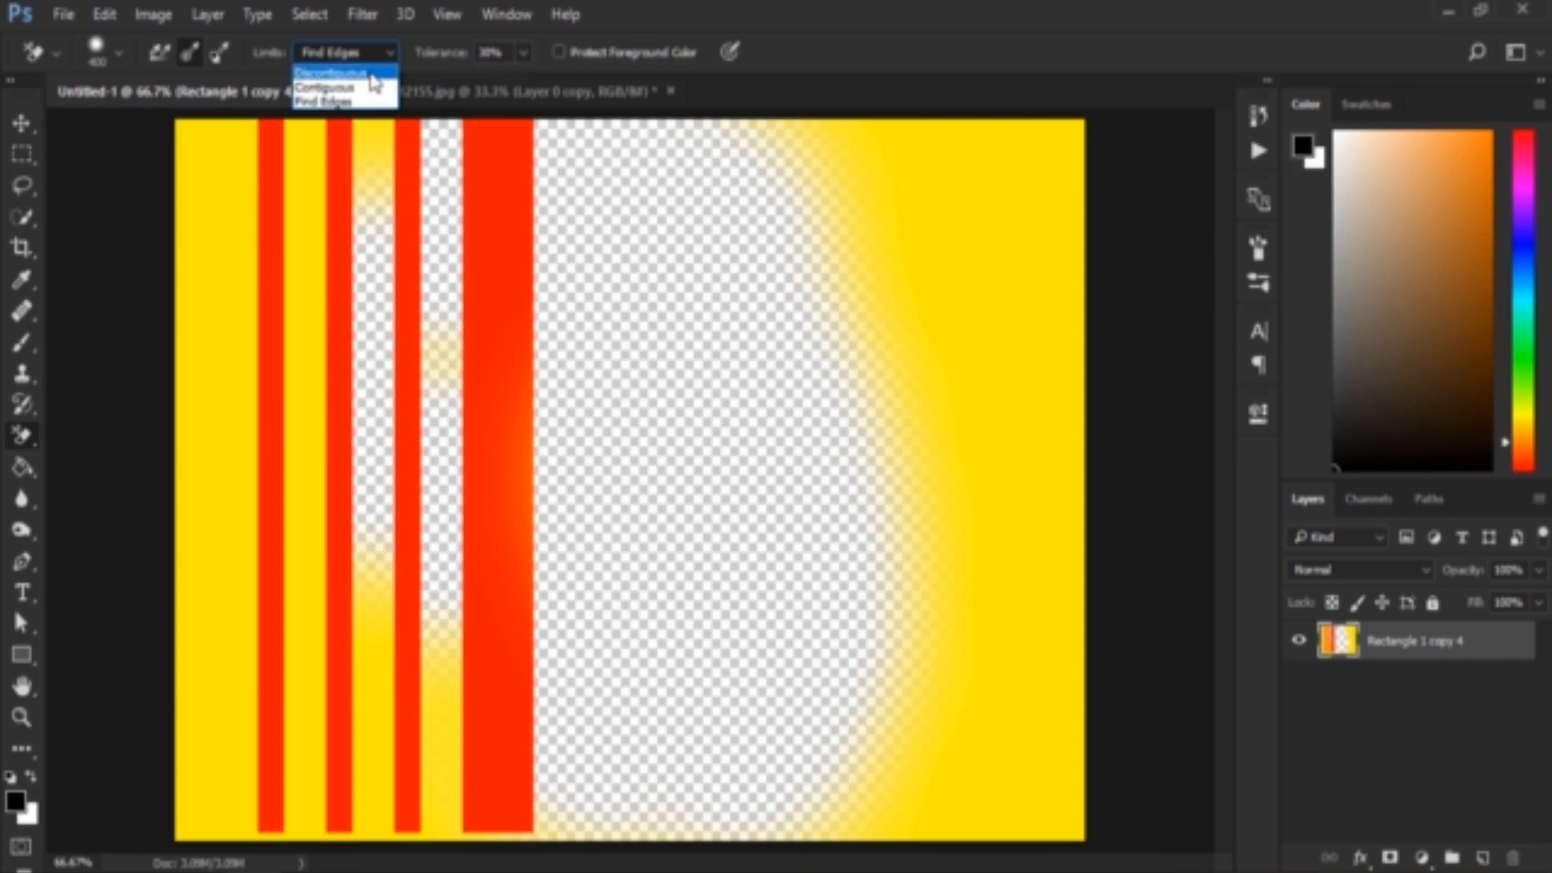
click(444, 95)
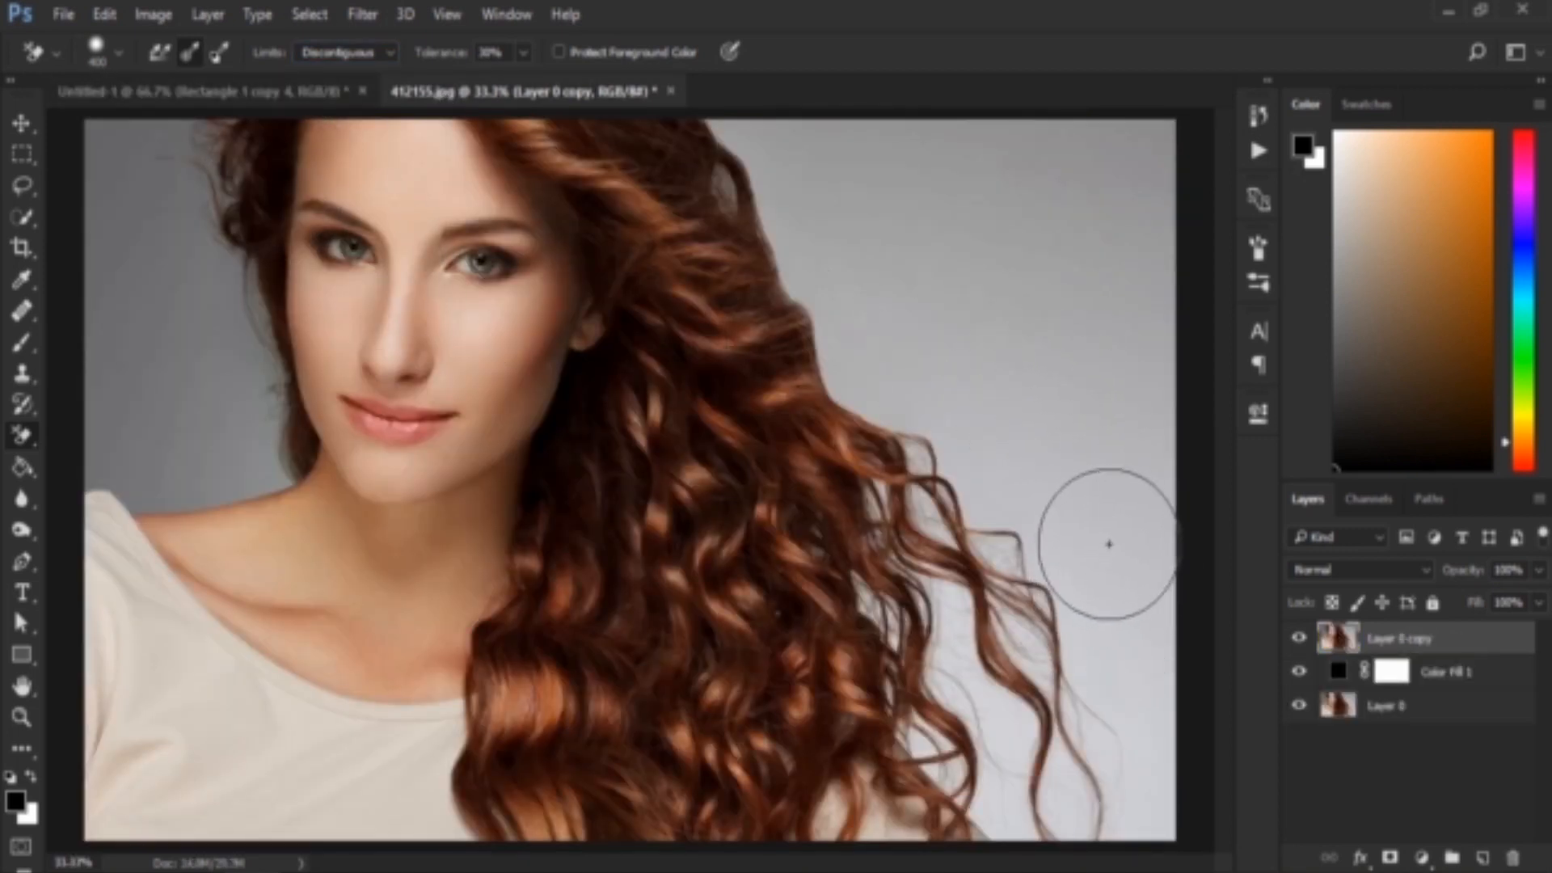
mouse_move(1107, 542)
mouse_down()
mouse_move(1130, 719)
mouse_move(1089, 791)
mouse_move(1011, 793)
mouse_move(977, 748)
mouse_move(946, 639)
mouse_up()
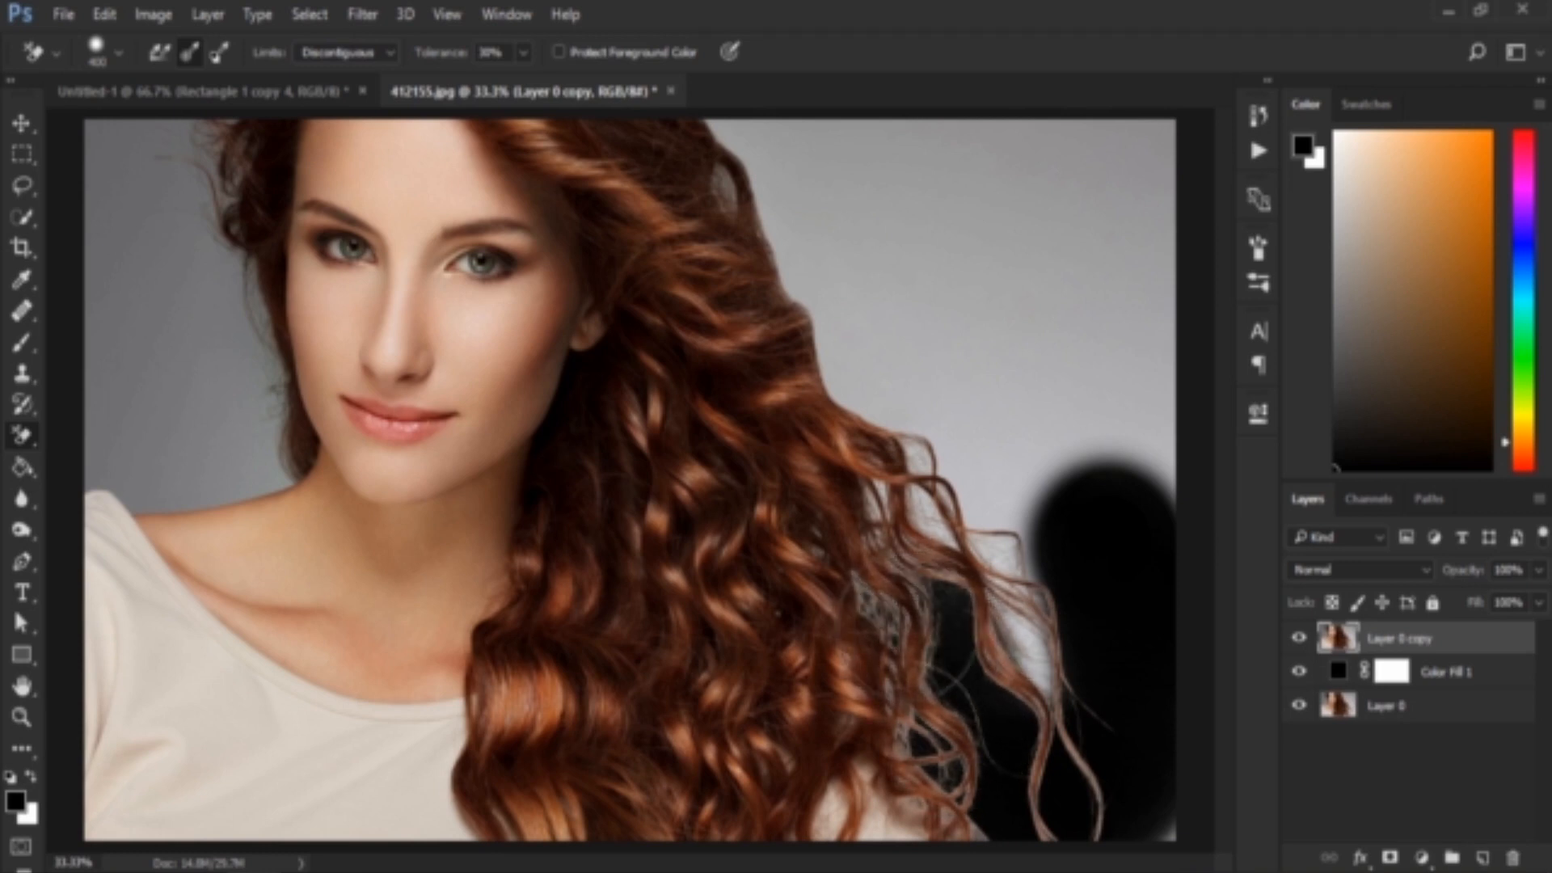
mouse_move(1002, 658)
mouse_down()
mouse_move(1027, 676)
mouse_move(1031, 537)
mouse_move(930, 465)
mouse_move(842, 318)
mouse_move(796, 158)
mouse_up()
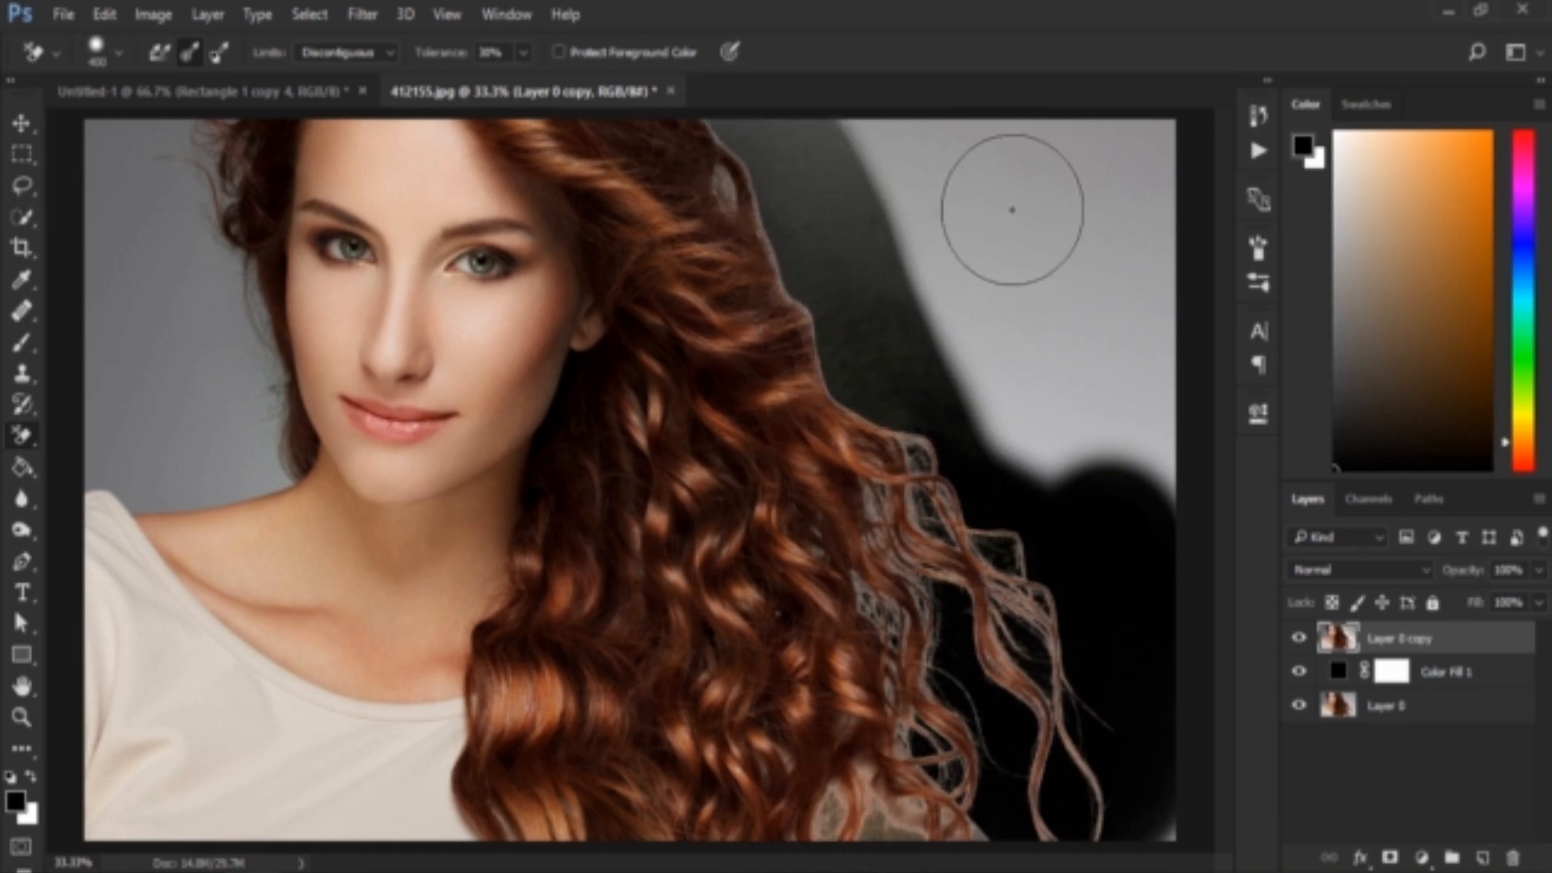
mouse_move(1012, 210)
mouse_down()
mouse_move(849, 294)
mouse_move(790, 190)
mouse_move(930, 582)
mouse_up()
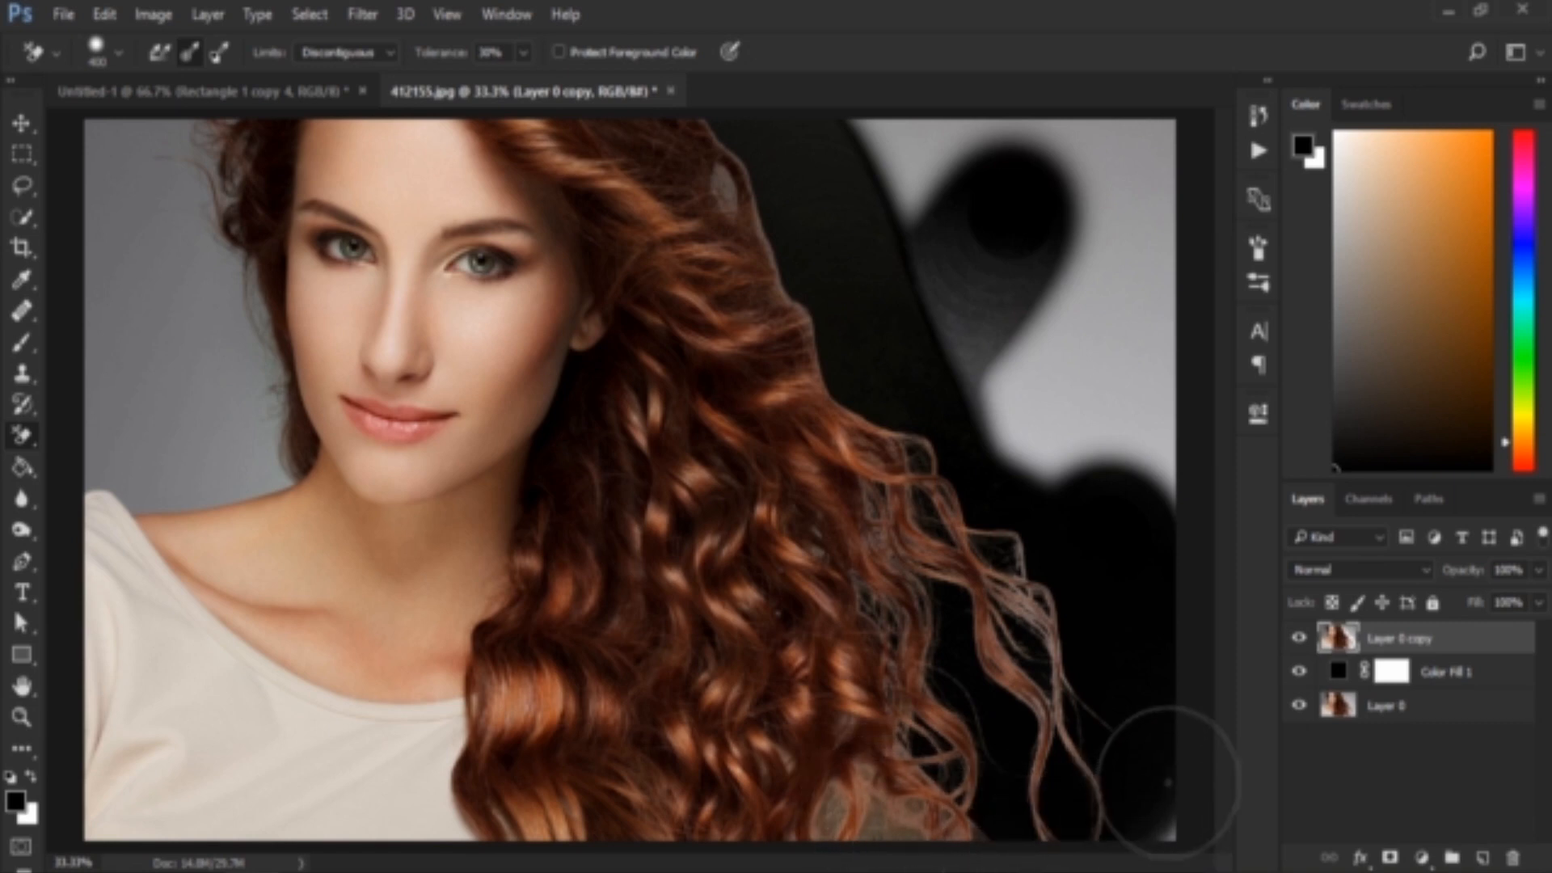
mouse_move(1107, 425)
mouse_down()
mouse_move(1060, 369)
mouse_move(1078, 436)
mouse_up()
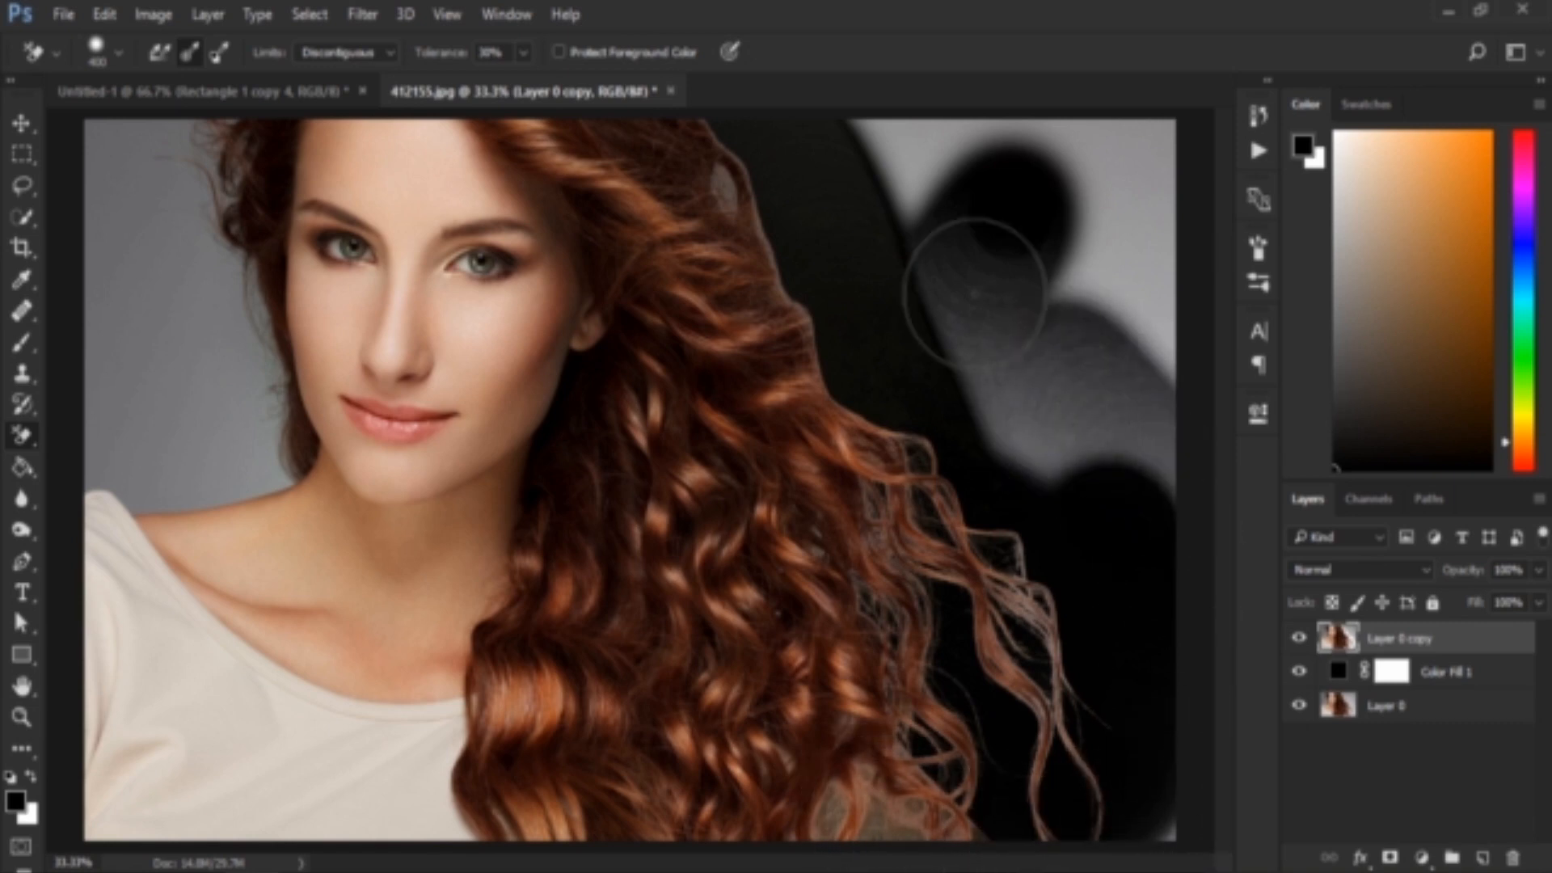
mouse_move(974, 292)
mouse_down()
mouse_move(918, 168)
mouse_move(890, 215)
mouse_up()
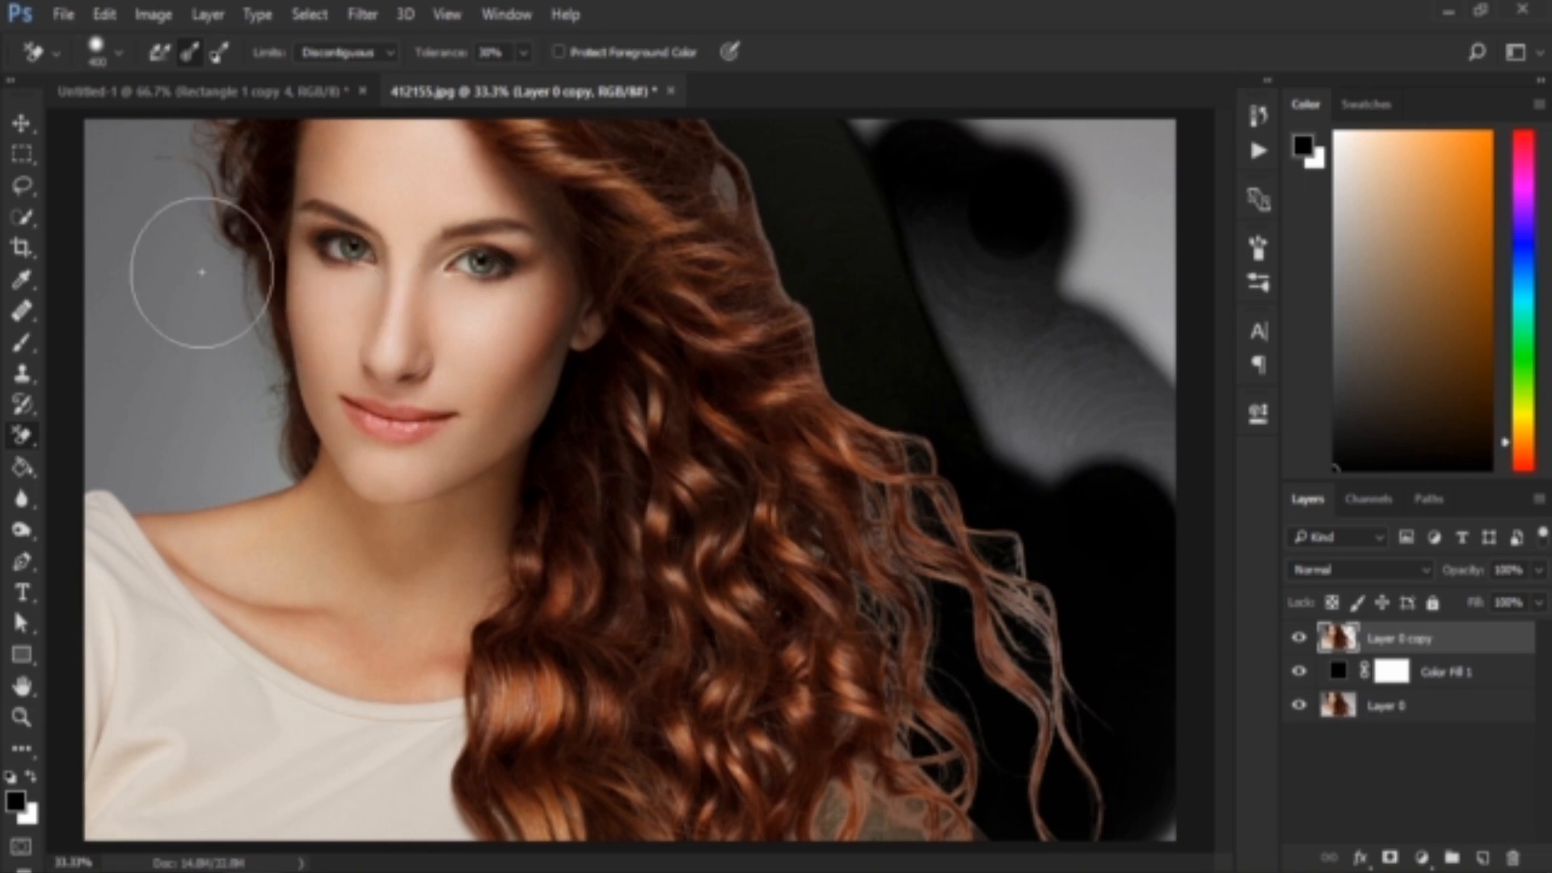
Step: Erase the grey backdrop between the image edge, the short side of the hair and the bare shoulder
key(ctrl+plus)
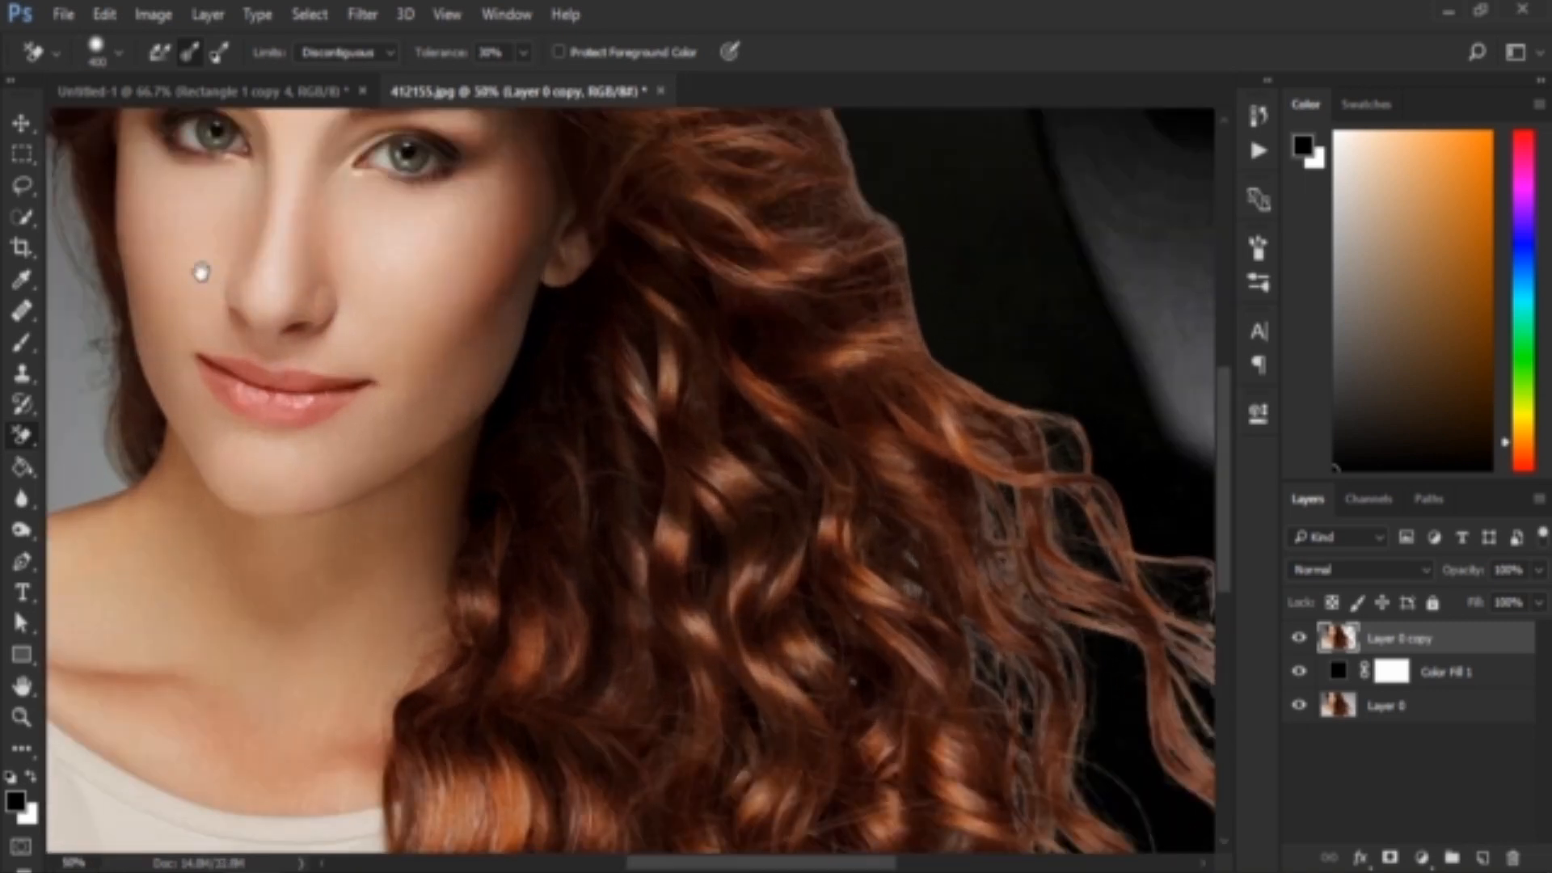
drag(201, 274, 610, 485)
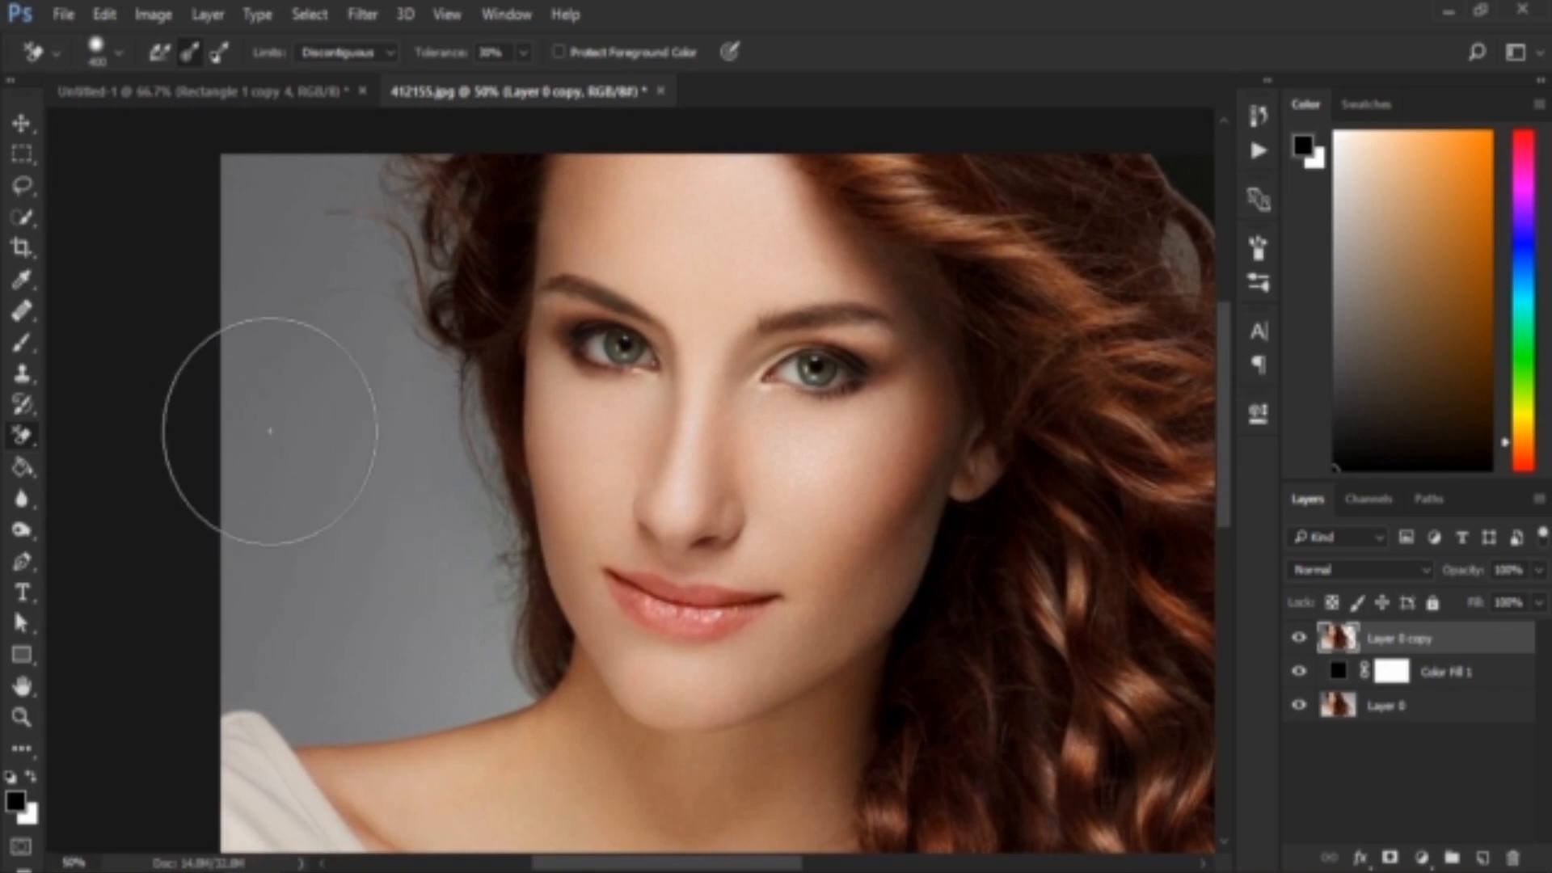
mouse_move(270, 431)
mouse_down()
mouse_move(262, 612)
mouse_move(283, 628)
mouse_move(452, 624)
mouse_move(420, 580)
mouse_move(391, 448)
mouse_up()
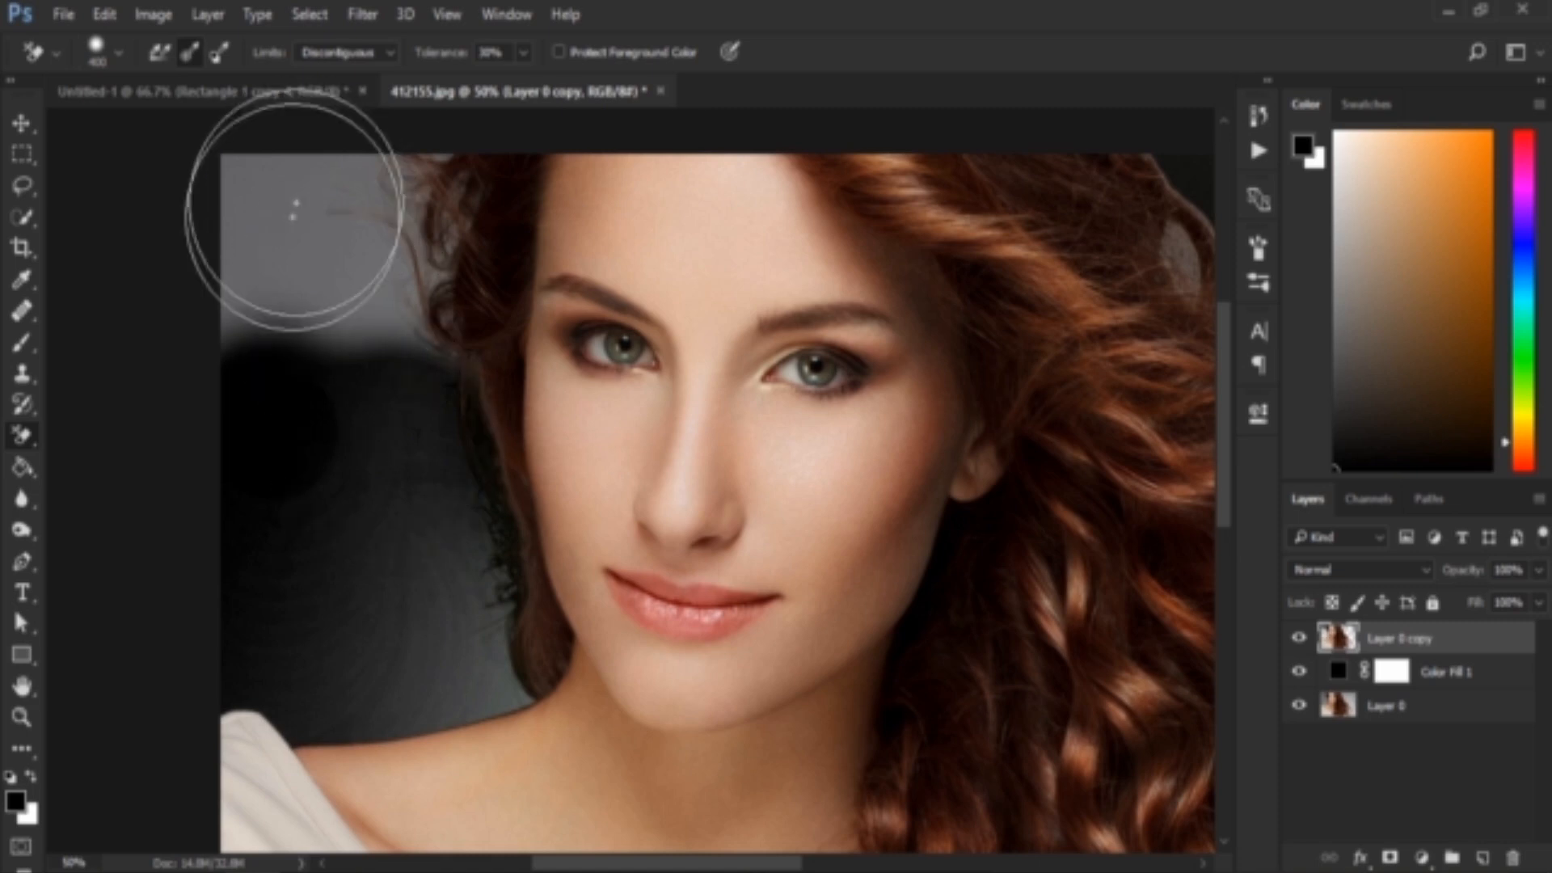
click(259, 225)
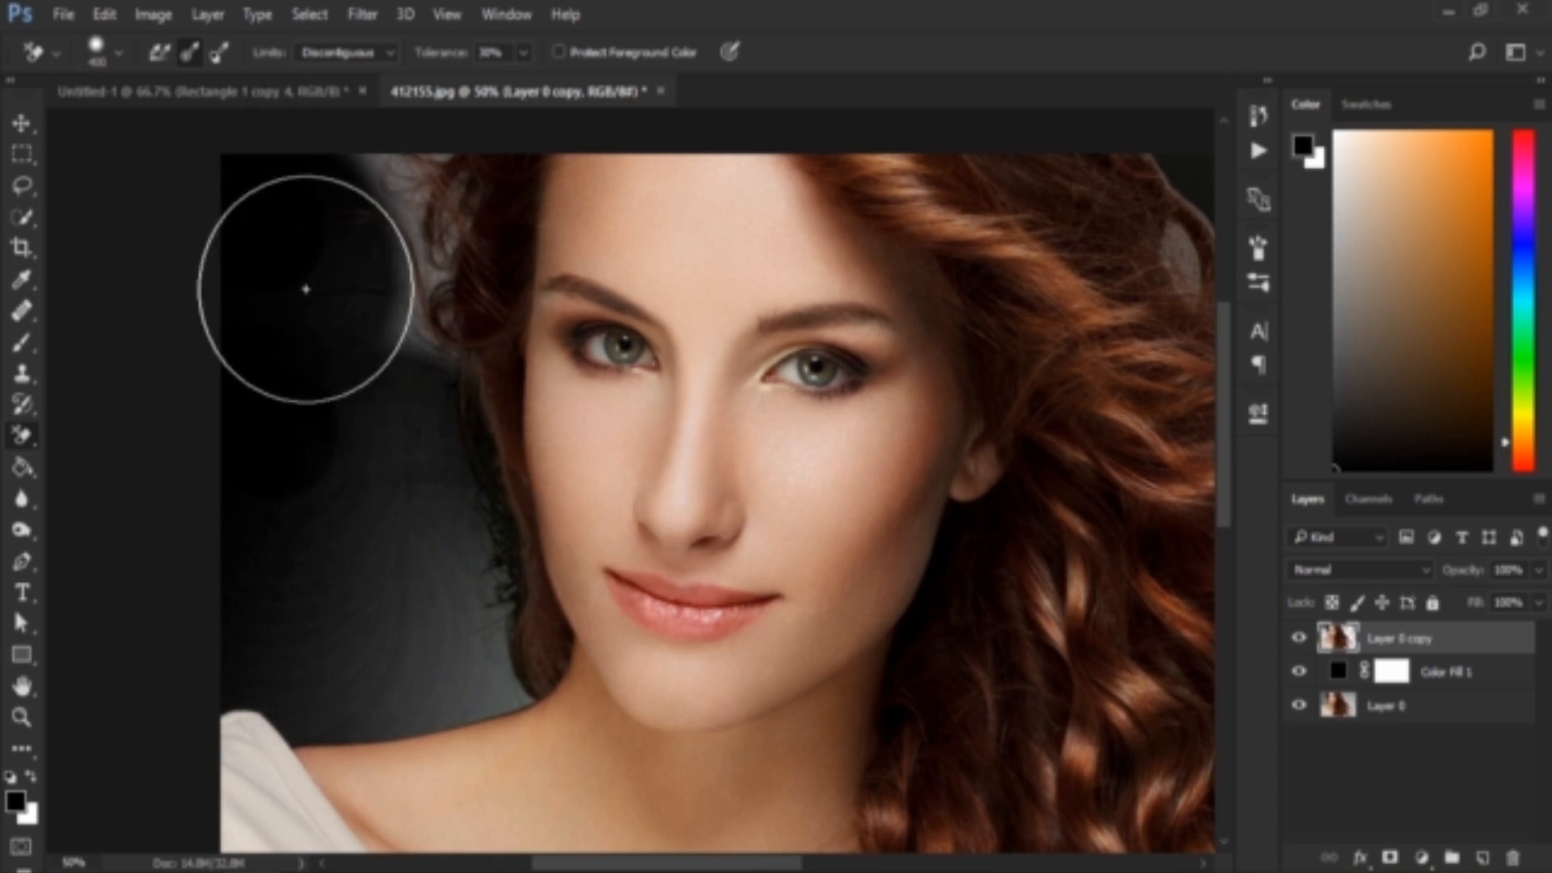
mouse_move(306, 288)
mouse_down()
mouse_move(351, 291)
mouse_move(374, 222)
mouse_up()
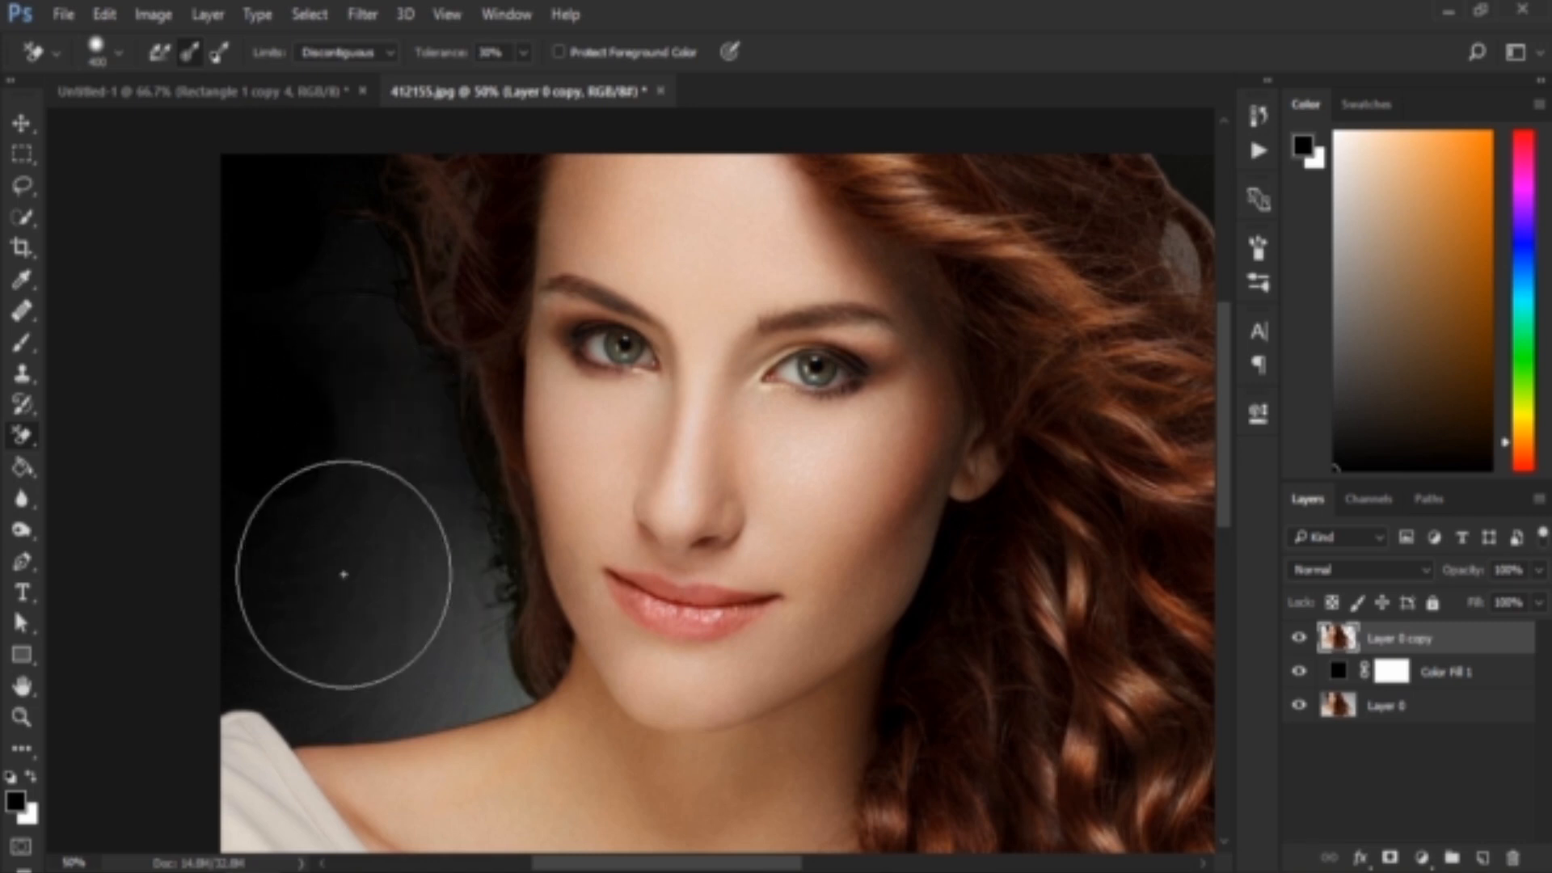
mouse_move(343, 574)
mouse_down()
mouse_move(301, 627)
mouse_move(433, 634)
mouse_move(344, 343)
mouse_up()
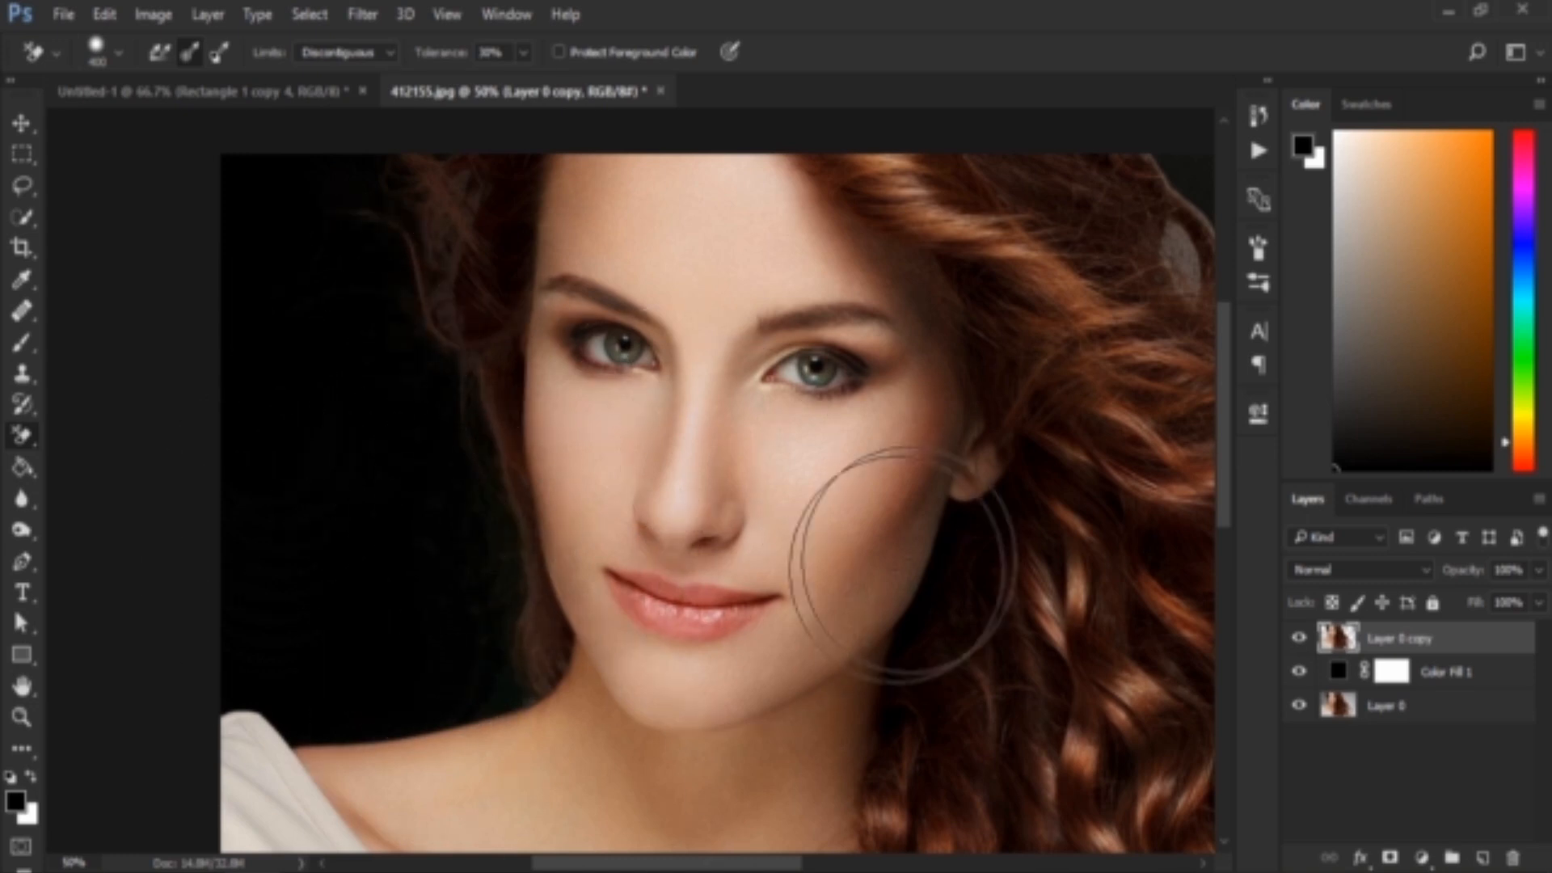
Step: Raise the tolerance to 100% and erase the remaining grey patches in the backdrop beside the long curls
drag(972, 556, 260, 406)
mouse_move(890, 357)
mouse_down()
mouse_move(981, 310)
mouse_move(1050, 406)
mouse_move(1053, 206)
mouse_move(997, 172)
mouse_move(691, 128)
mouse_move(881, 405)
mouse_up()
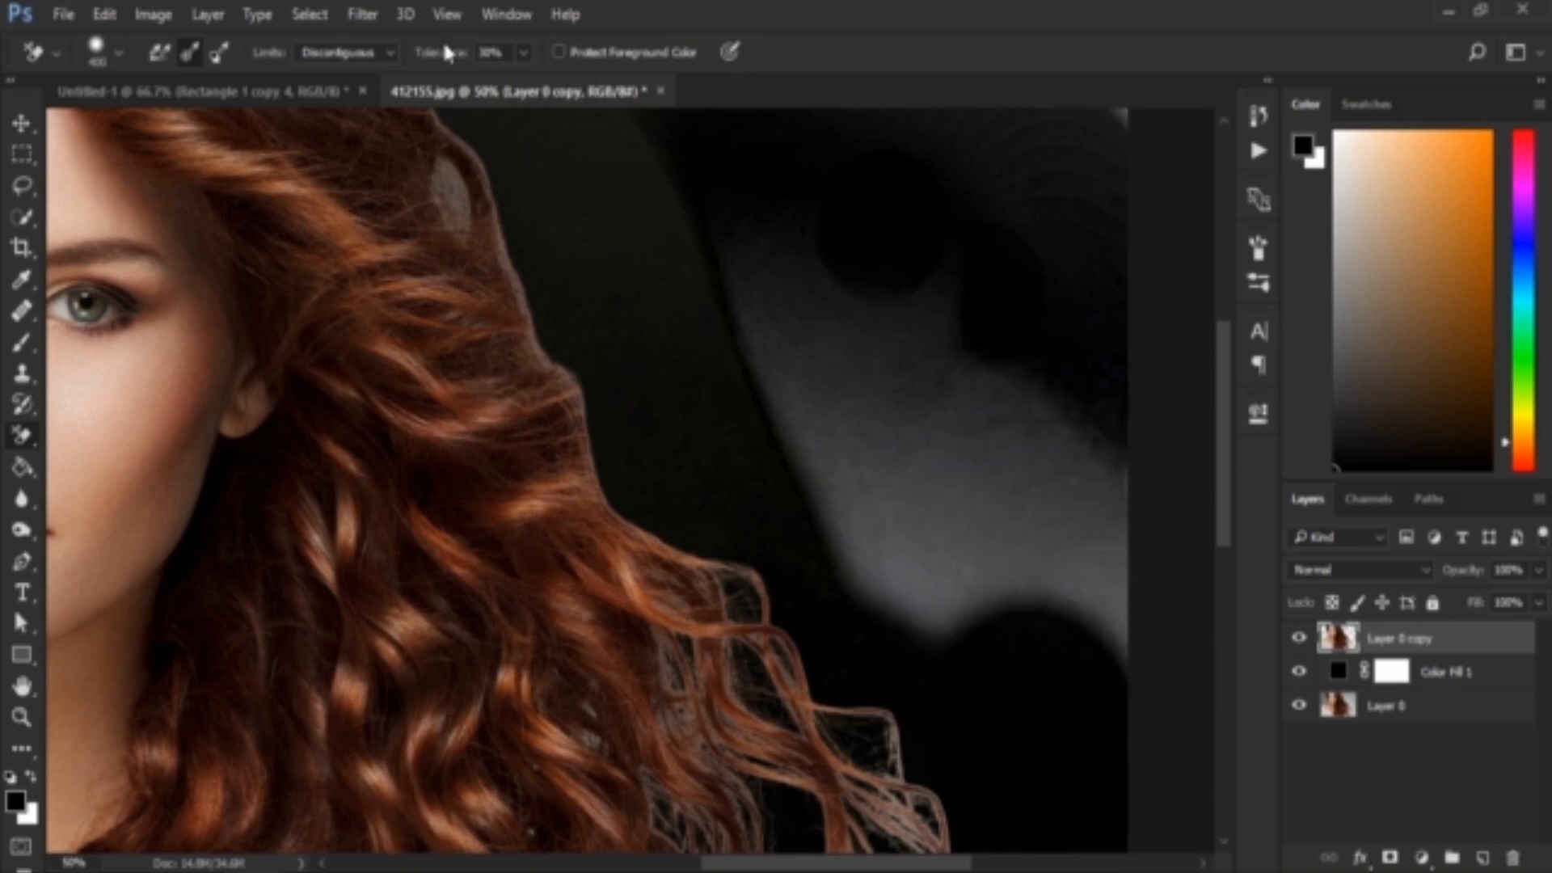
text(100)
mouse_move(1091, 270)
mouse_down()
mouse_move(931, 350)
mouse_move(959, 355)
mouse_move(1022, 496)
mouse_move(981, 528)
mouse_move(894, 442)
mouse_move(752, 199)
mouse_move(700, 171)
mouse_move(693, 295)
mouse_move(650, 197)
mouse_move(590, 130)
mouse_move(696, 242)
mouse_up()
key(ctrl+z)
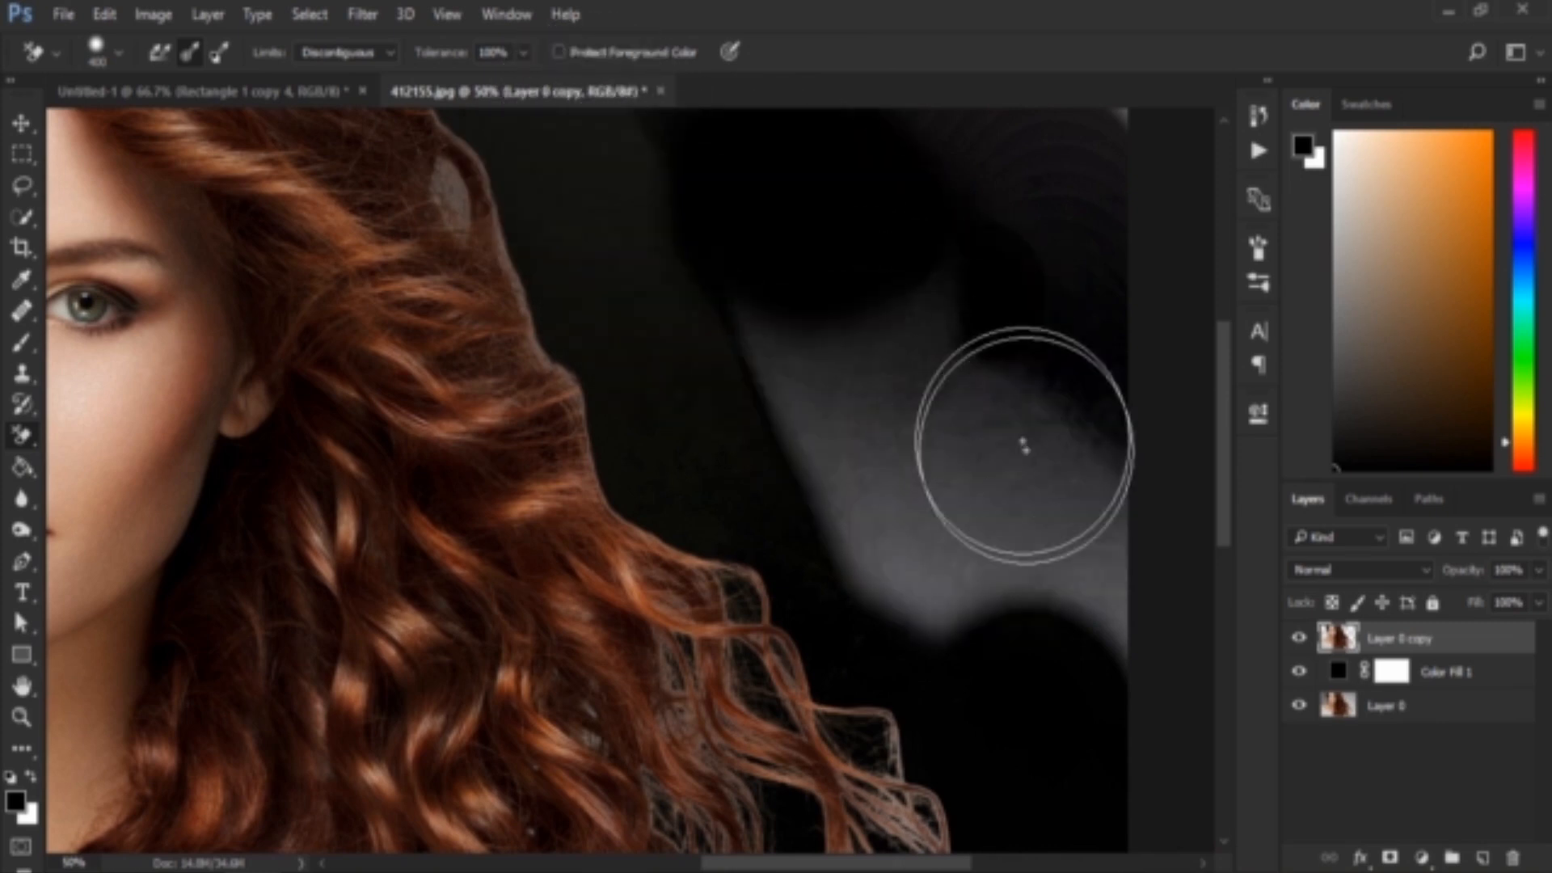
mouse_move(1022, 444)
mouse_down()
mouse_move(907, 423)
mouse_move(856, 325)
mouse_move(899, 283)
mouse_move(854, 227)
mouse_move(733, 230)
mouse_move(760, 335)
mouse_move(832, 418)
mouse_up()
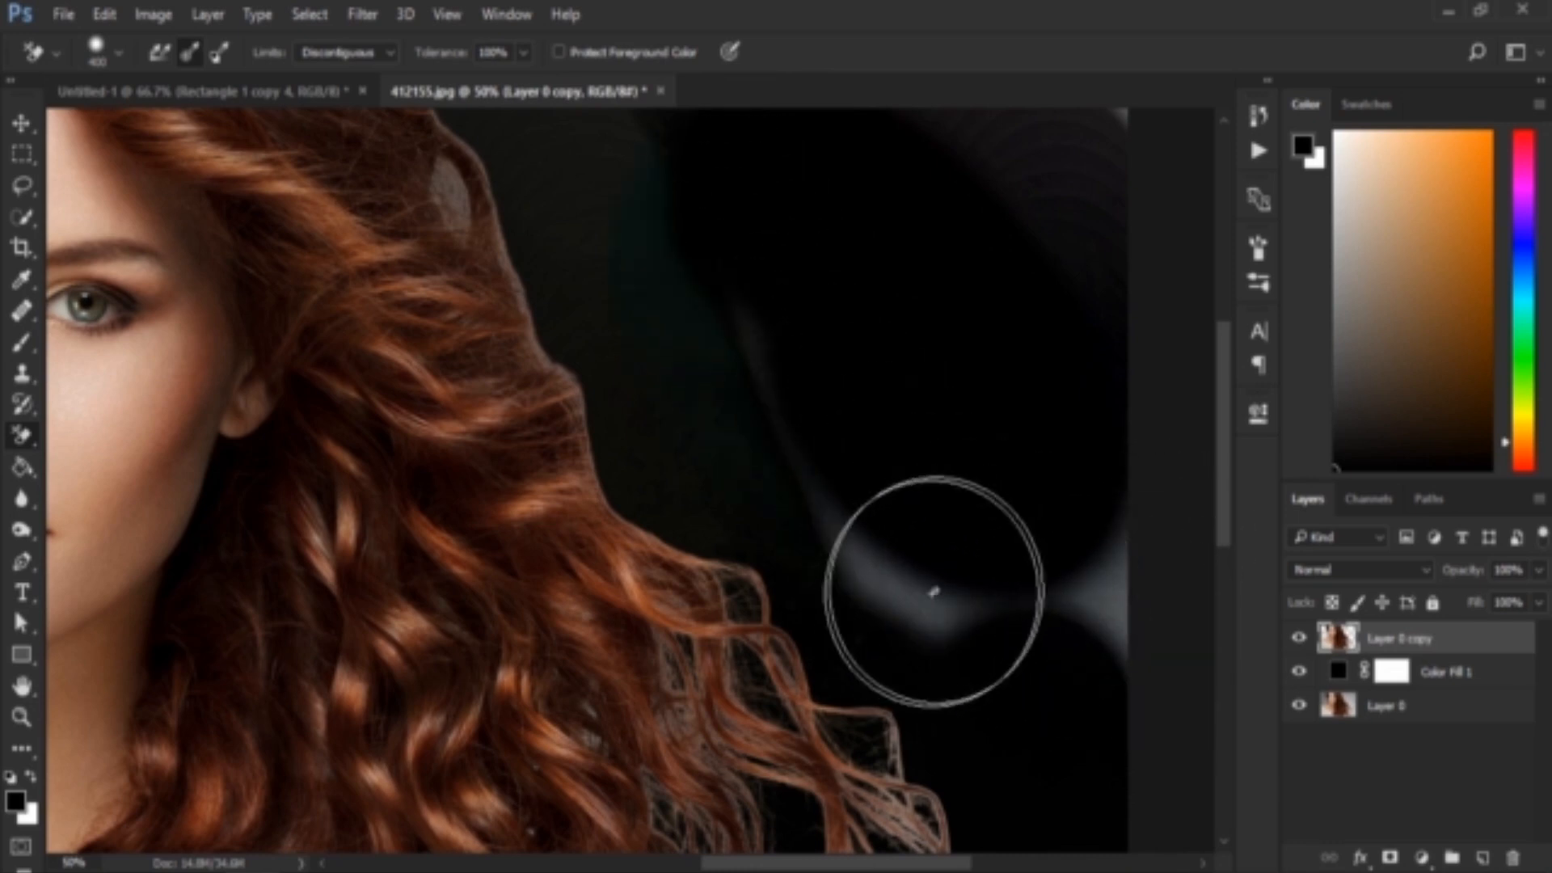
mouse_move(1115, 614)
mouse_down()
mouse_move(1091, 596)
mouse_move(1022, 606)
mouse_move(954, 553)
mouse_move(703, 299)
mouse_move(623, 156)
mouse_up()
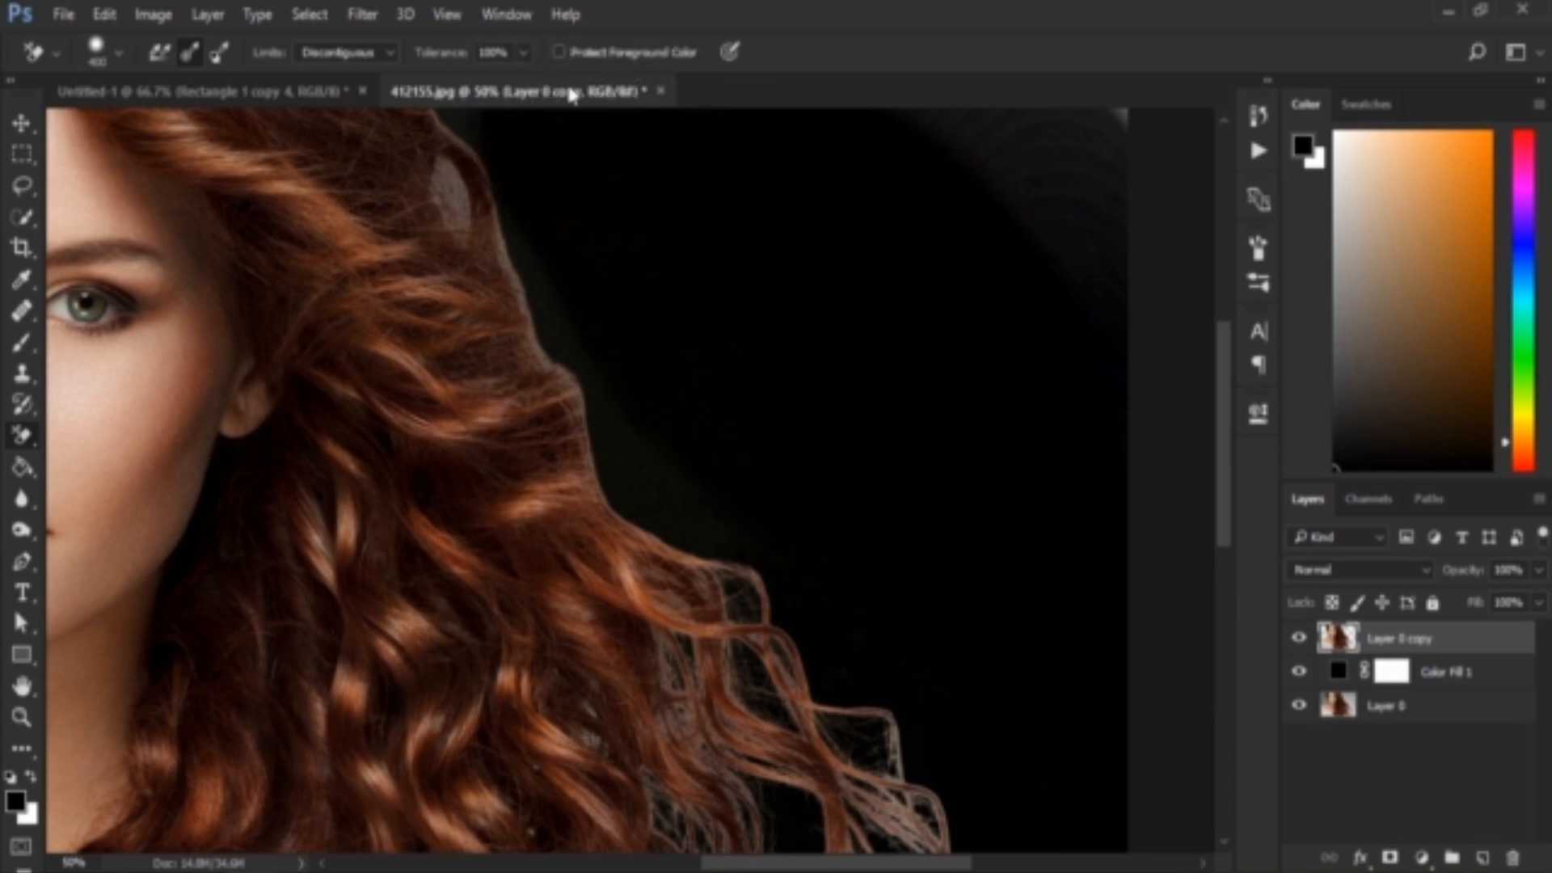
Step: Set the tolerance to 53% and the limits to Find Edges, and erase the backdrop remnants beside the lowest curls
key(ctrl+minus)
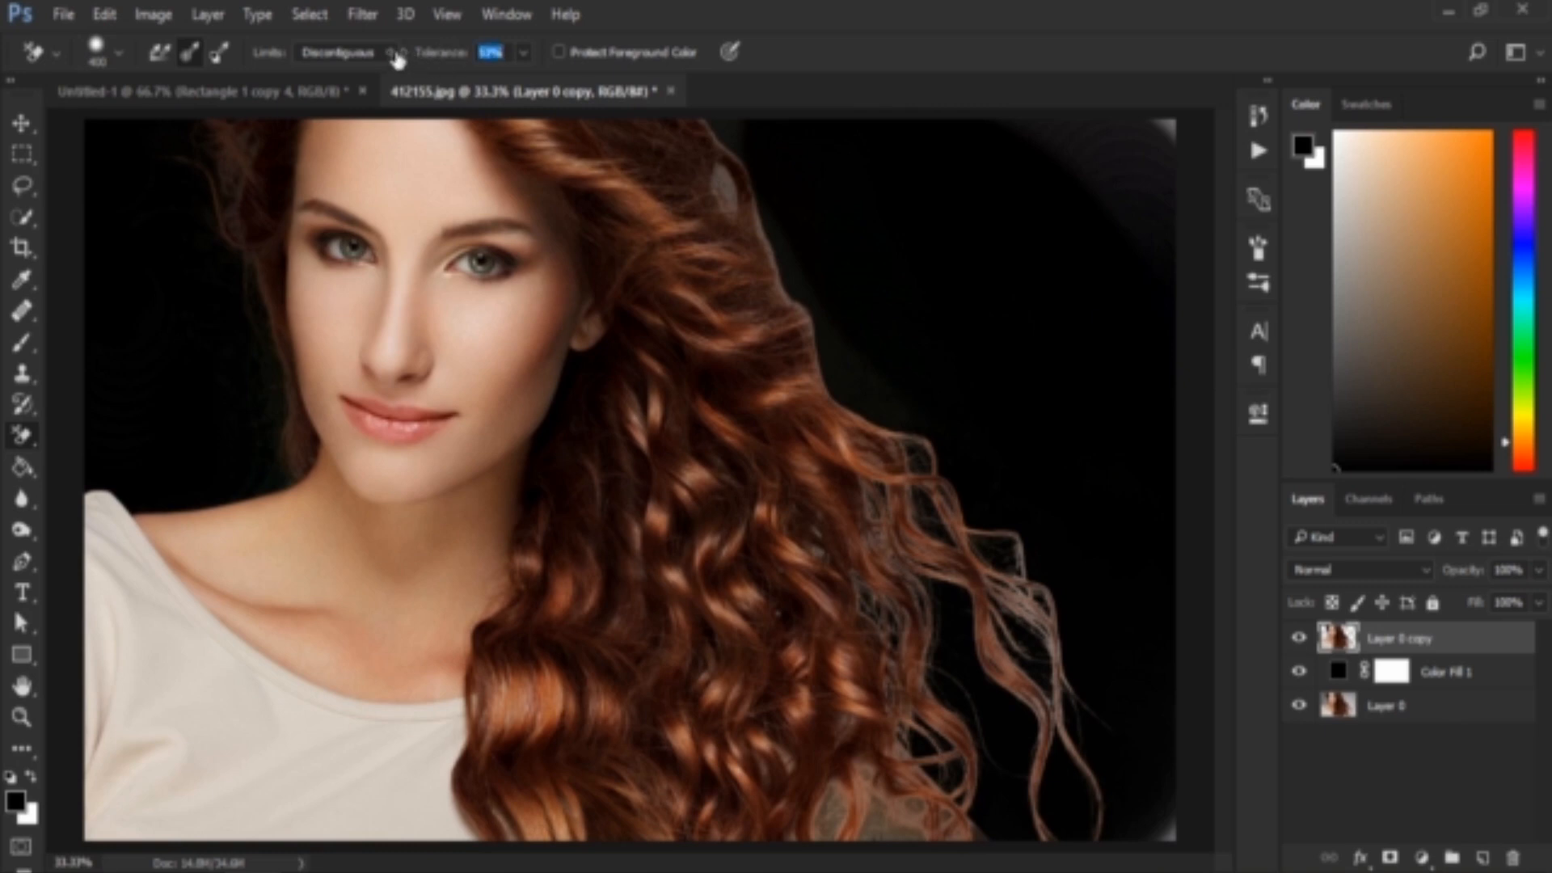
click(348, 53)
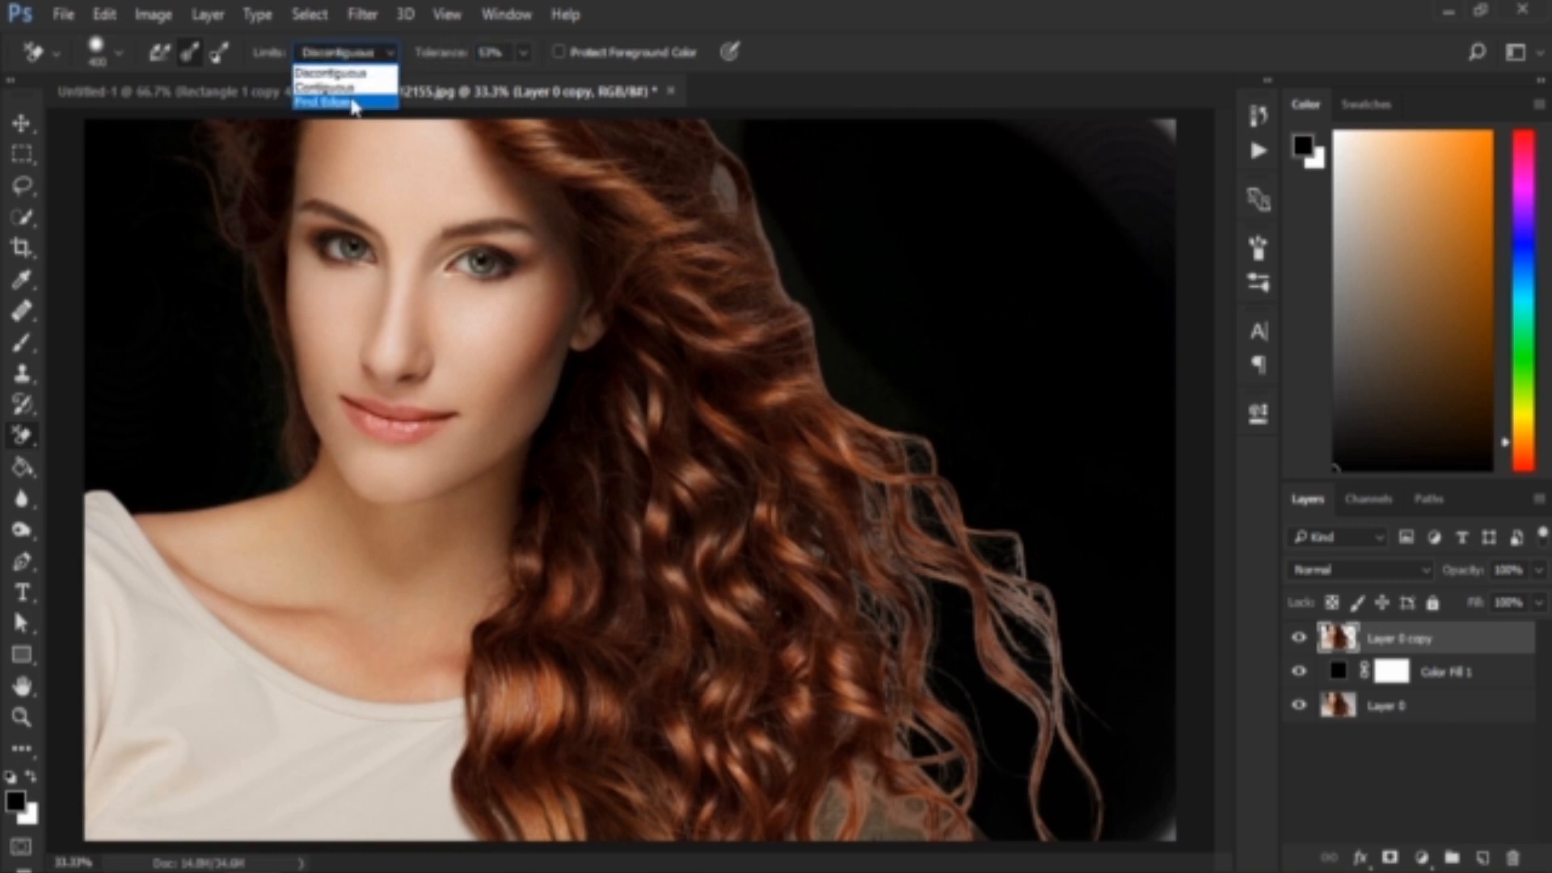
click(354, 103)
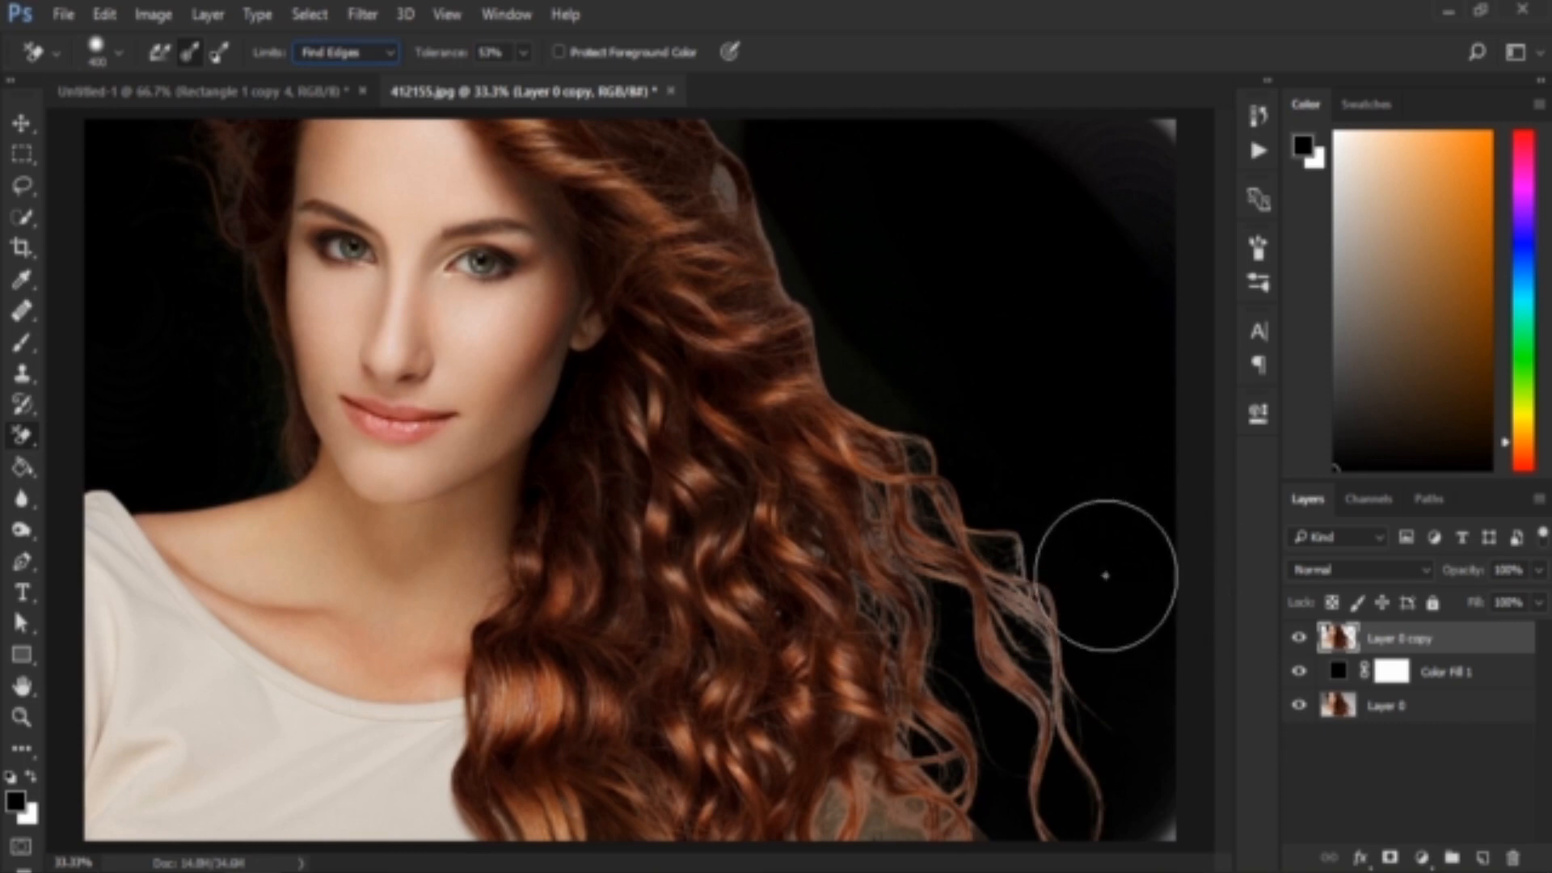
drag(1106, 575, 1168, 843)
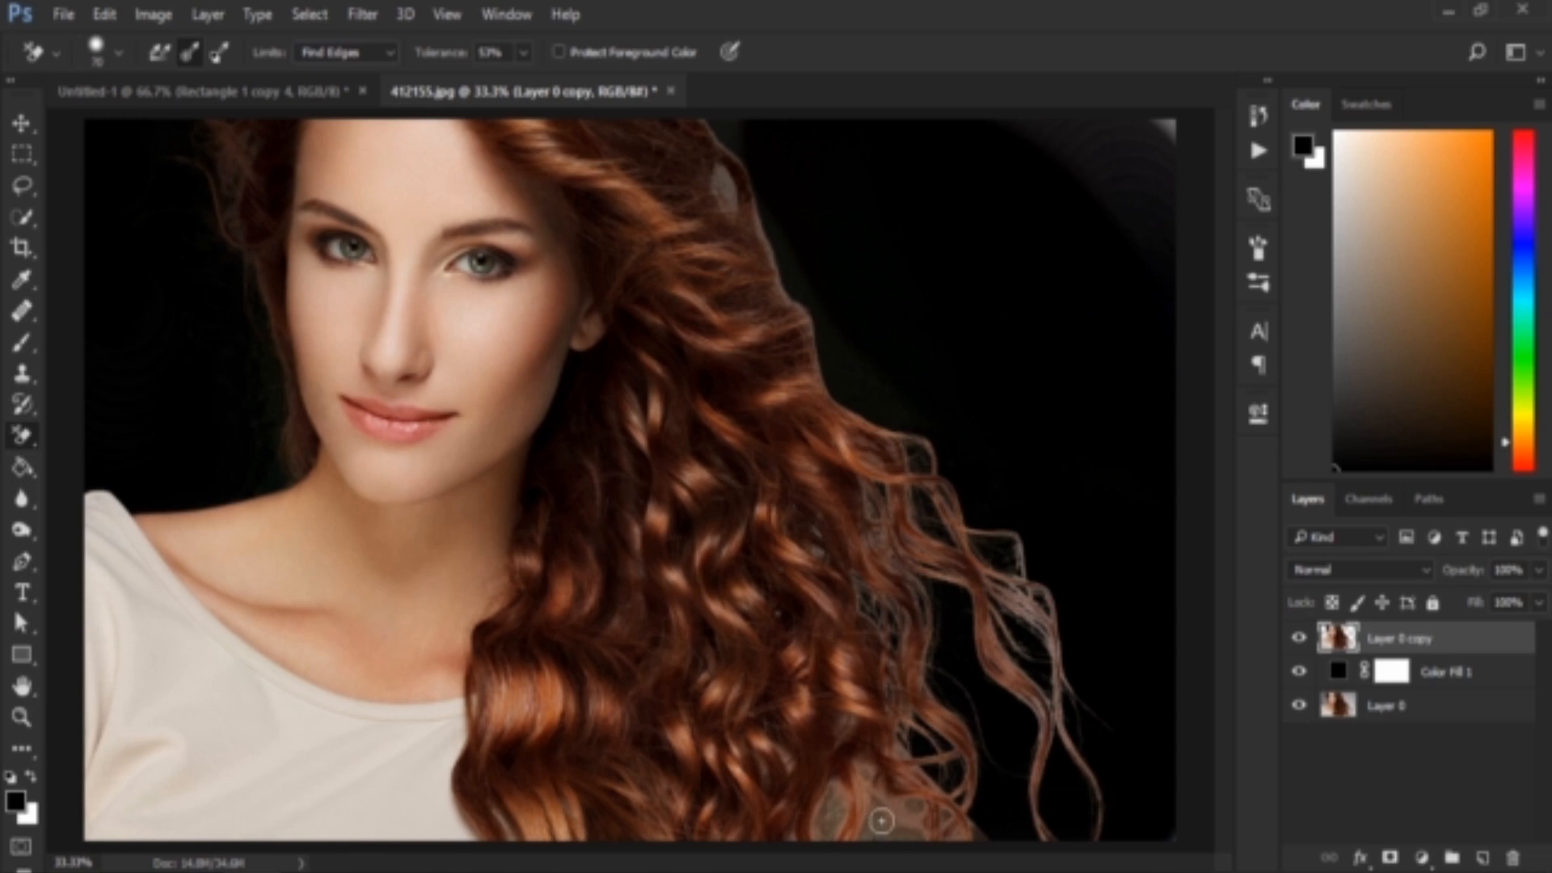
Step: Clear the leftover shoulder patches between the lower curls with a 70 px eraser brush
key(ctrl+equal)
key(ctrl+equal)
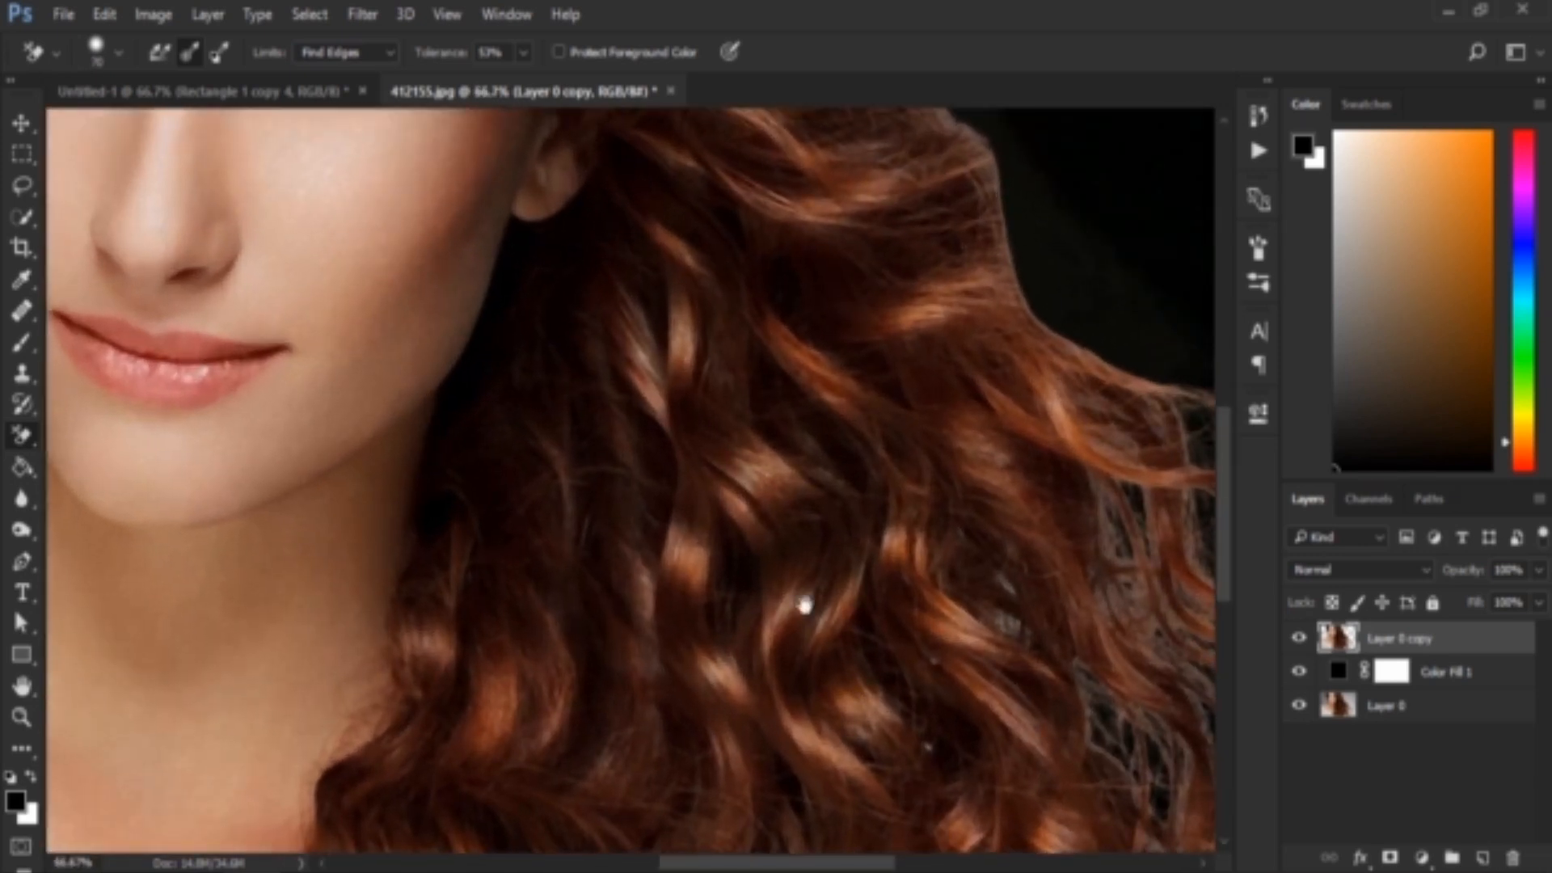
drag(804, 607, 610, 215)
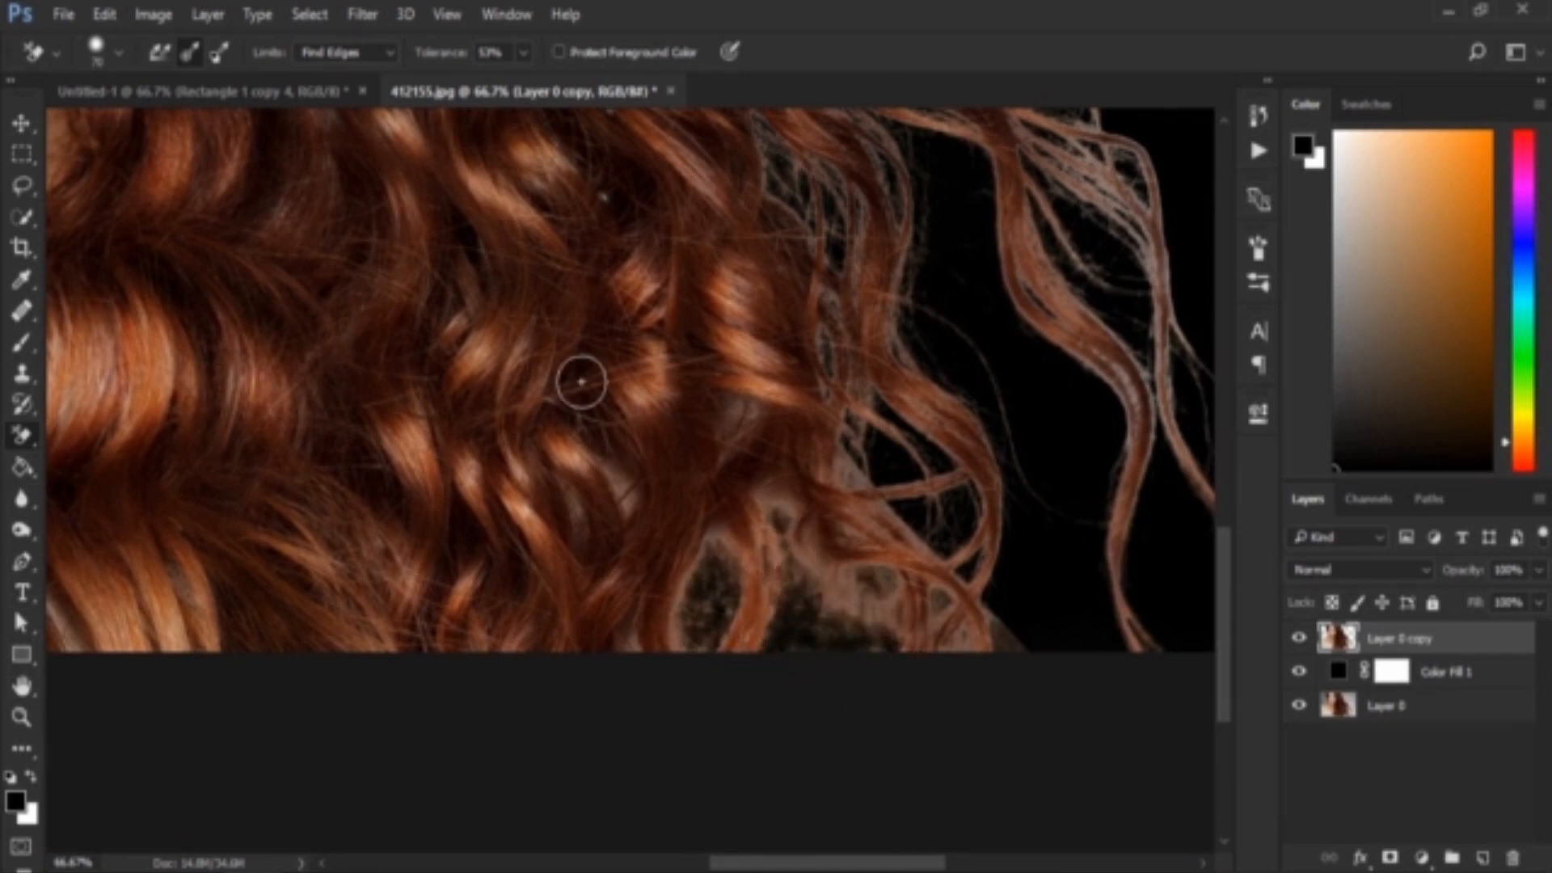
Step: Load the remaining pixels of Layer 0 copy as a selection
key(ctrl+0)
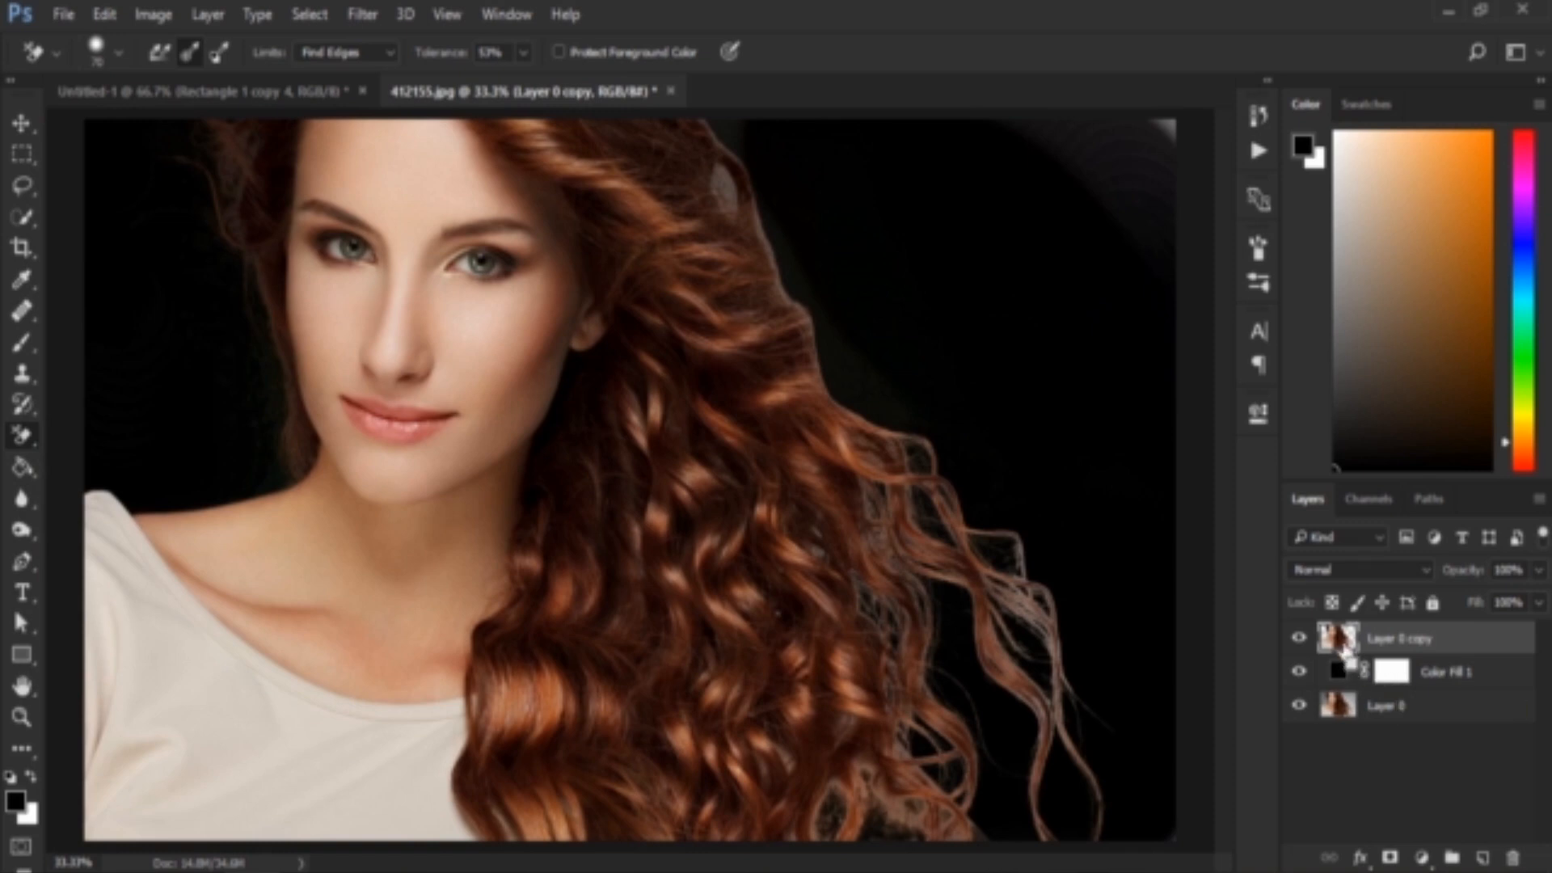
ctrl+click(1343, 643)
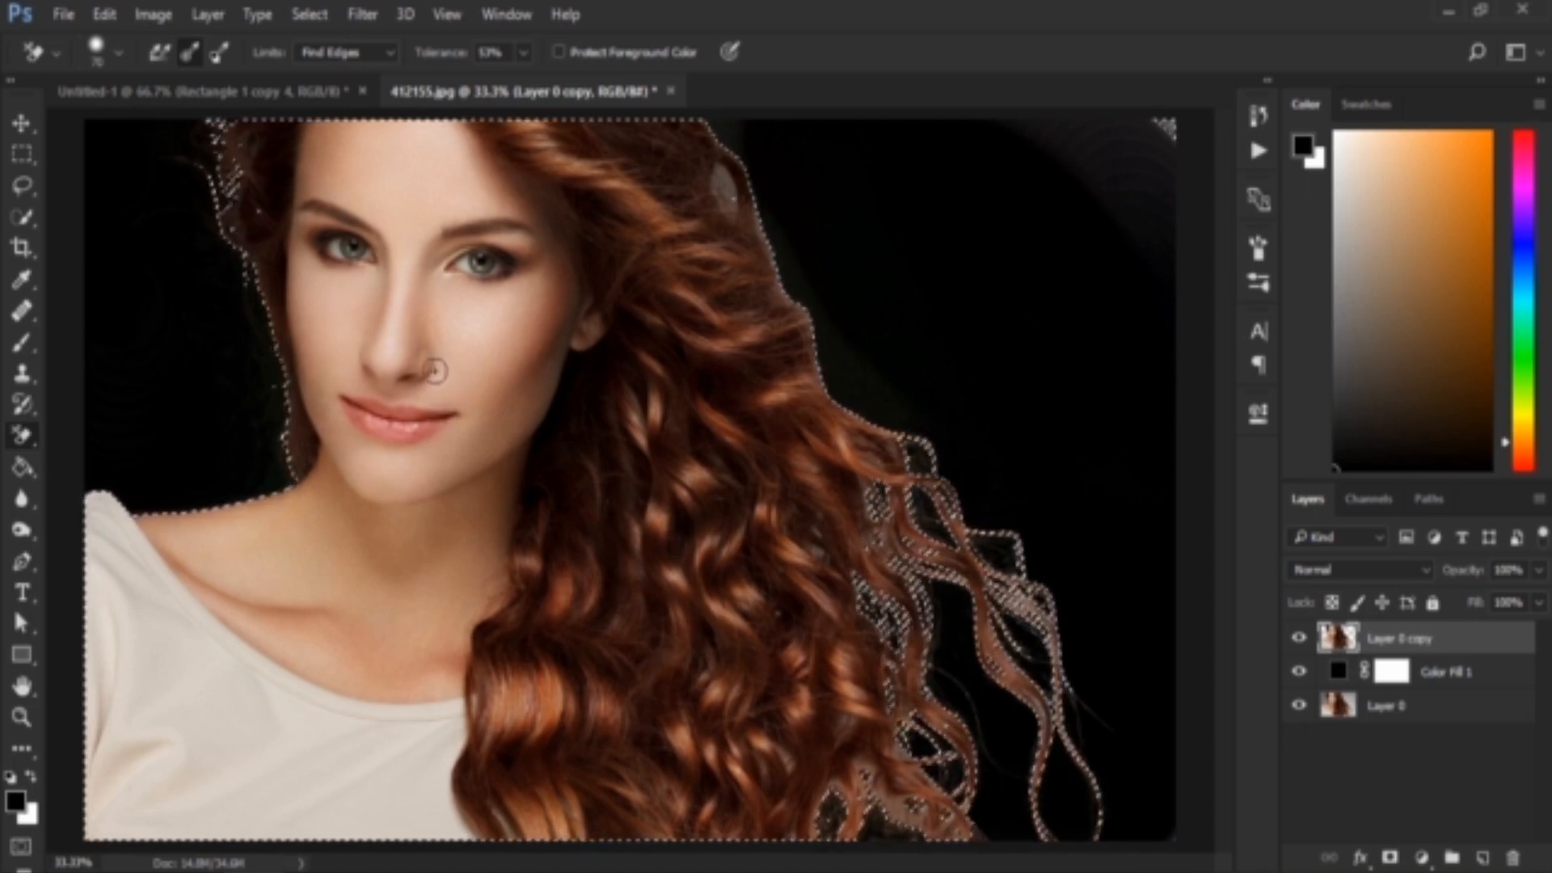
Step: Add a white (ffffff) solid colour fill layer above Rectangle 1 copy 4 in the Untitled-1 document
click(288, 95)
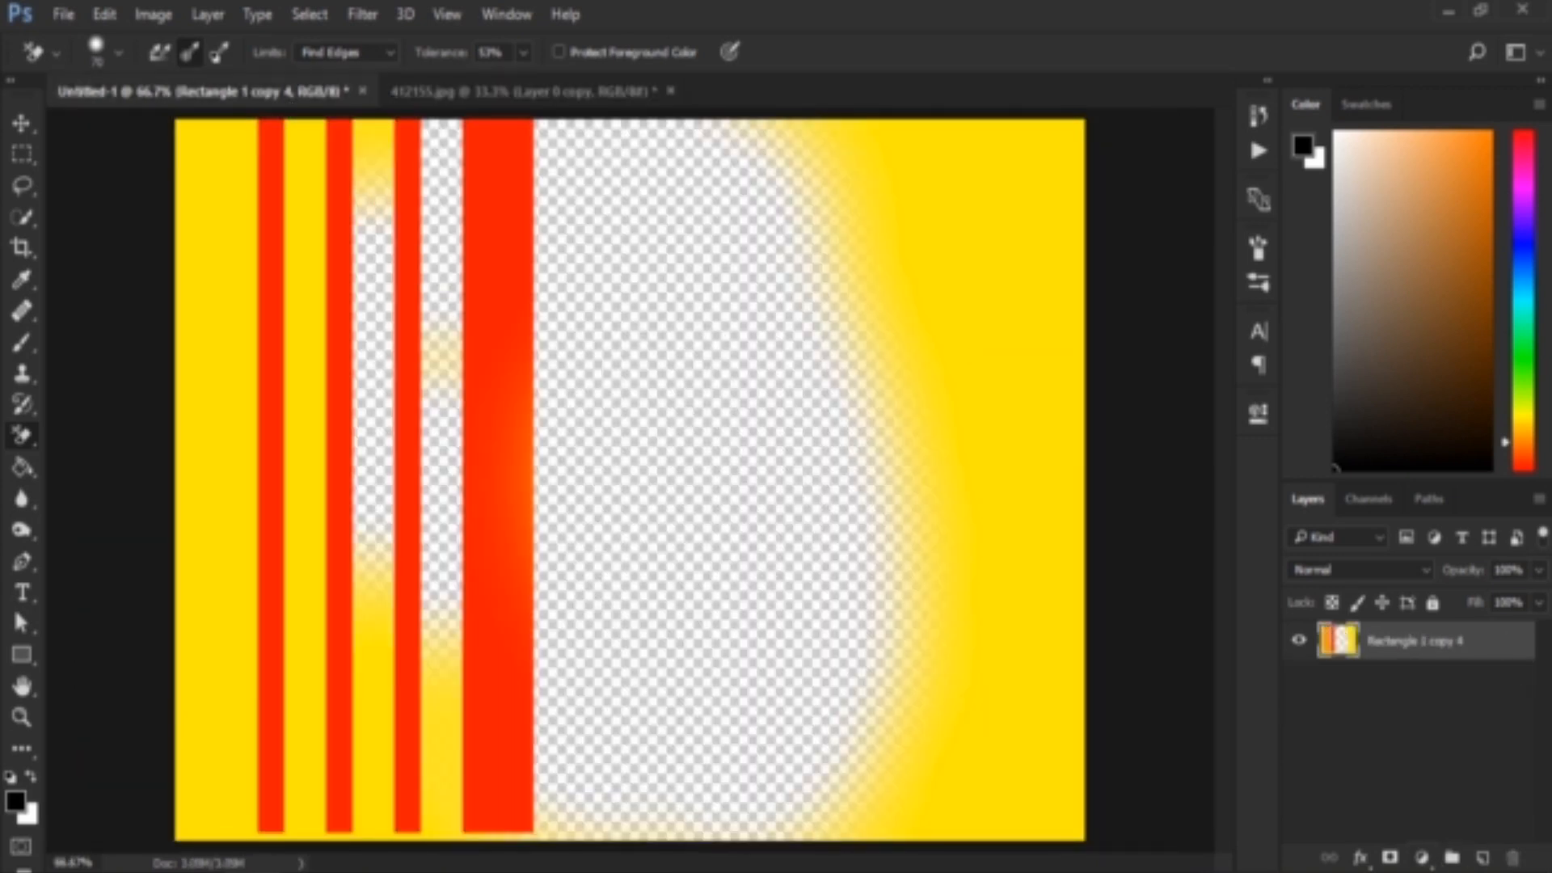
click(1417, 860)
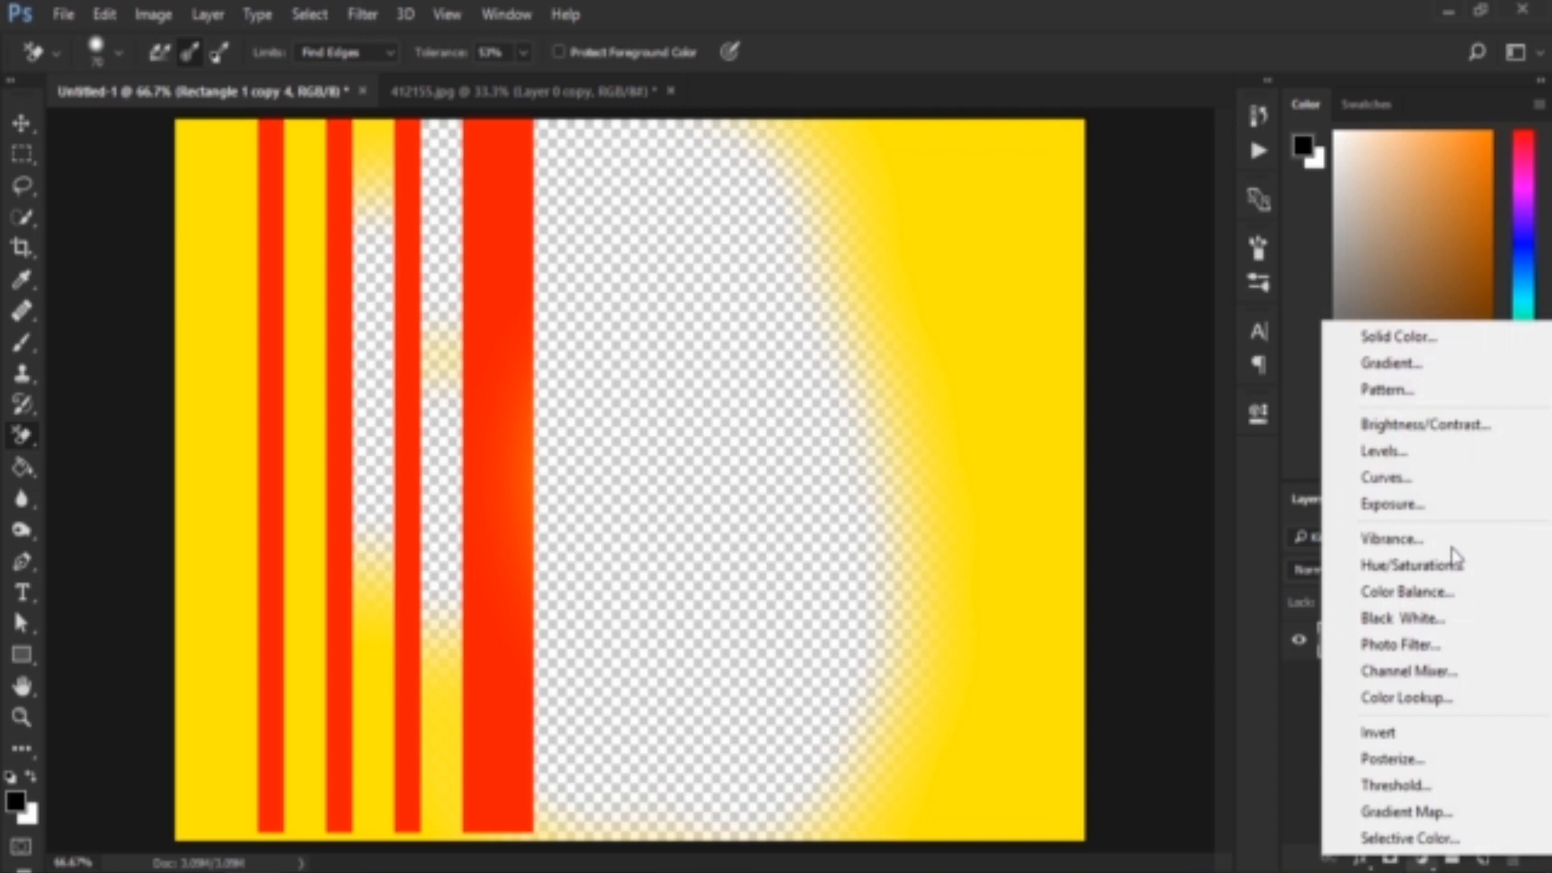
click(1385, 334)
text(ffffff)
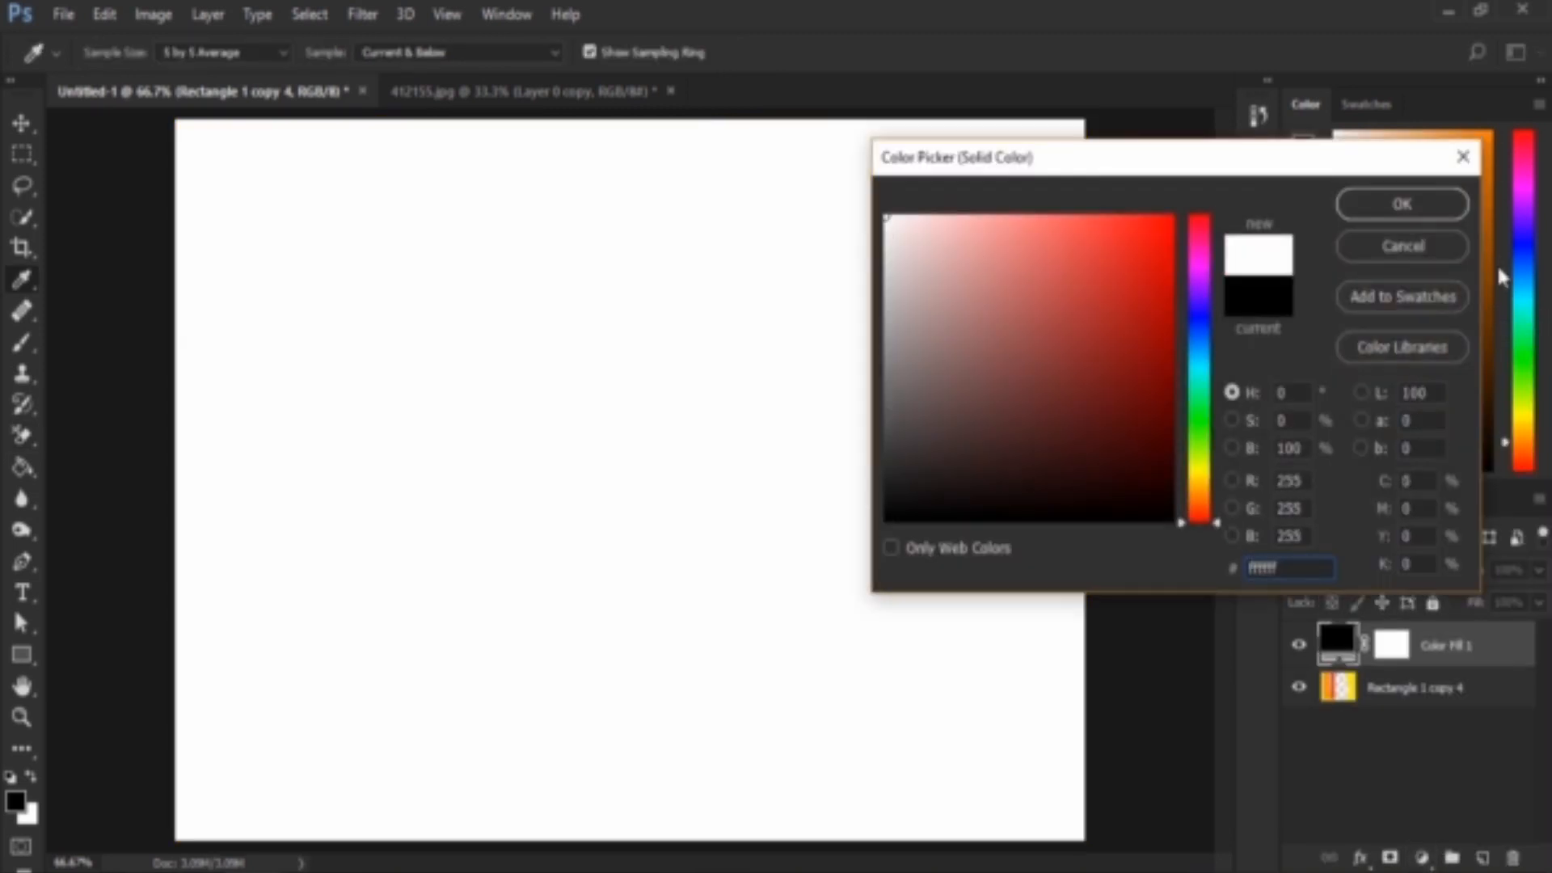
click(1401, 212)
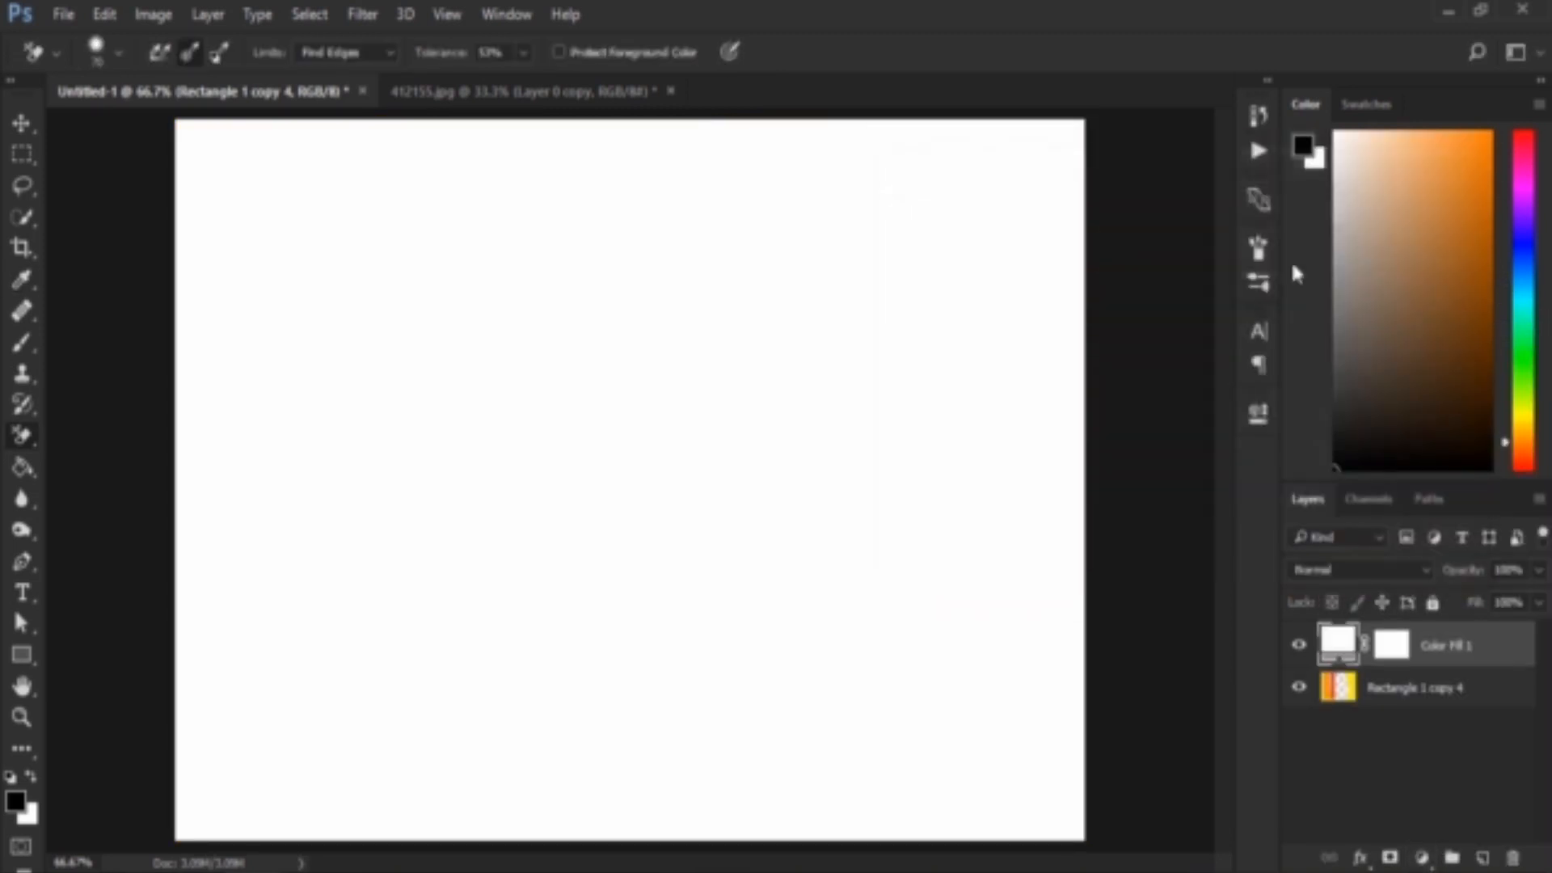
Step: Copy the selected portrait cutout from 412155.jpg into Untitled-1 above the white fill and shift it sideways on the canvas
click(389, 94)
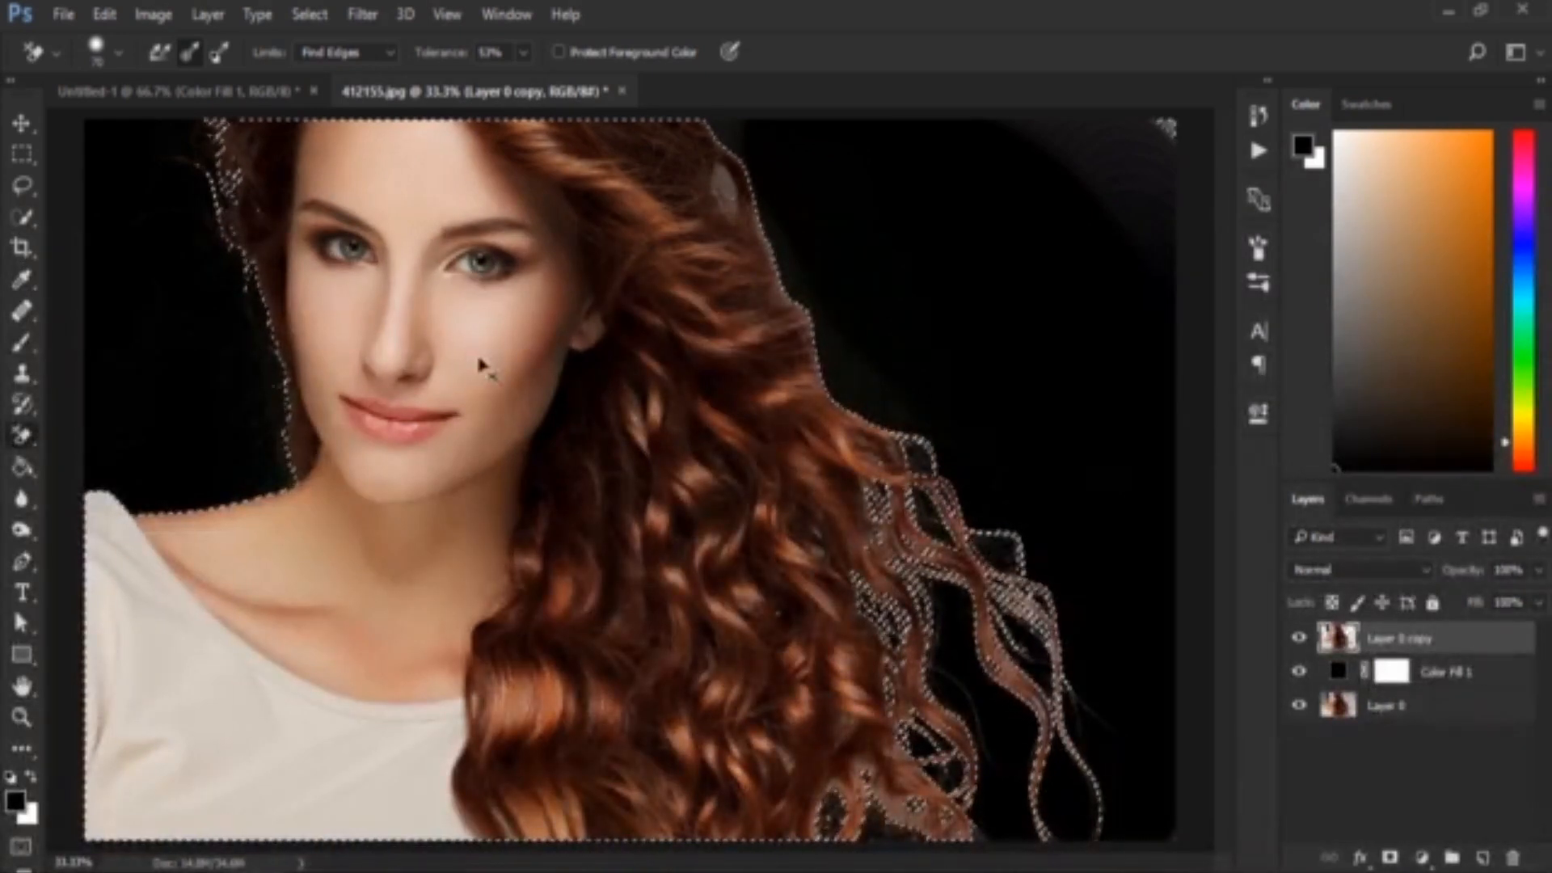
click(275, 93)
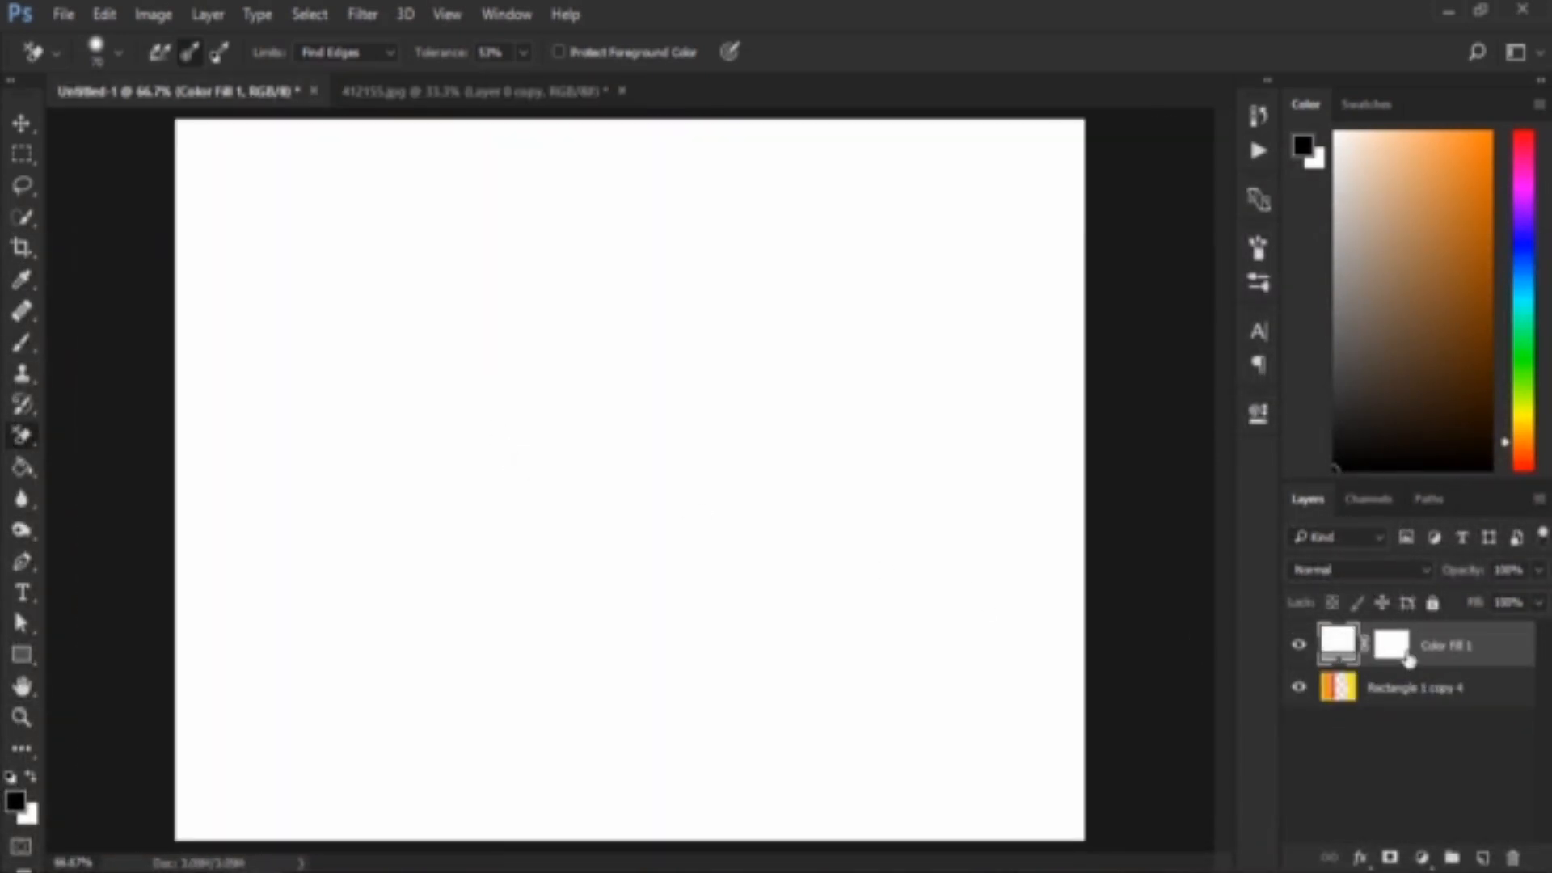
key(v)
key(ctrl+minus)
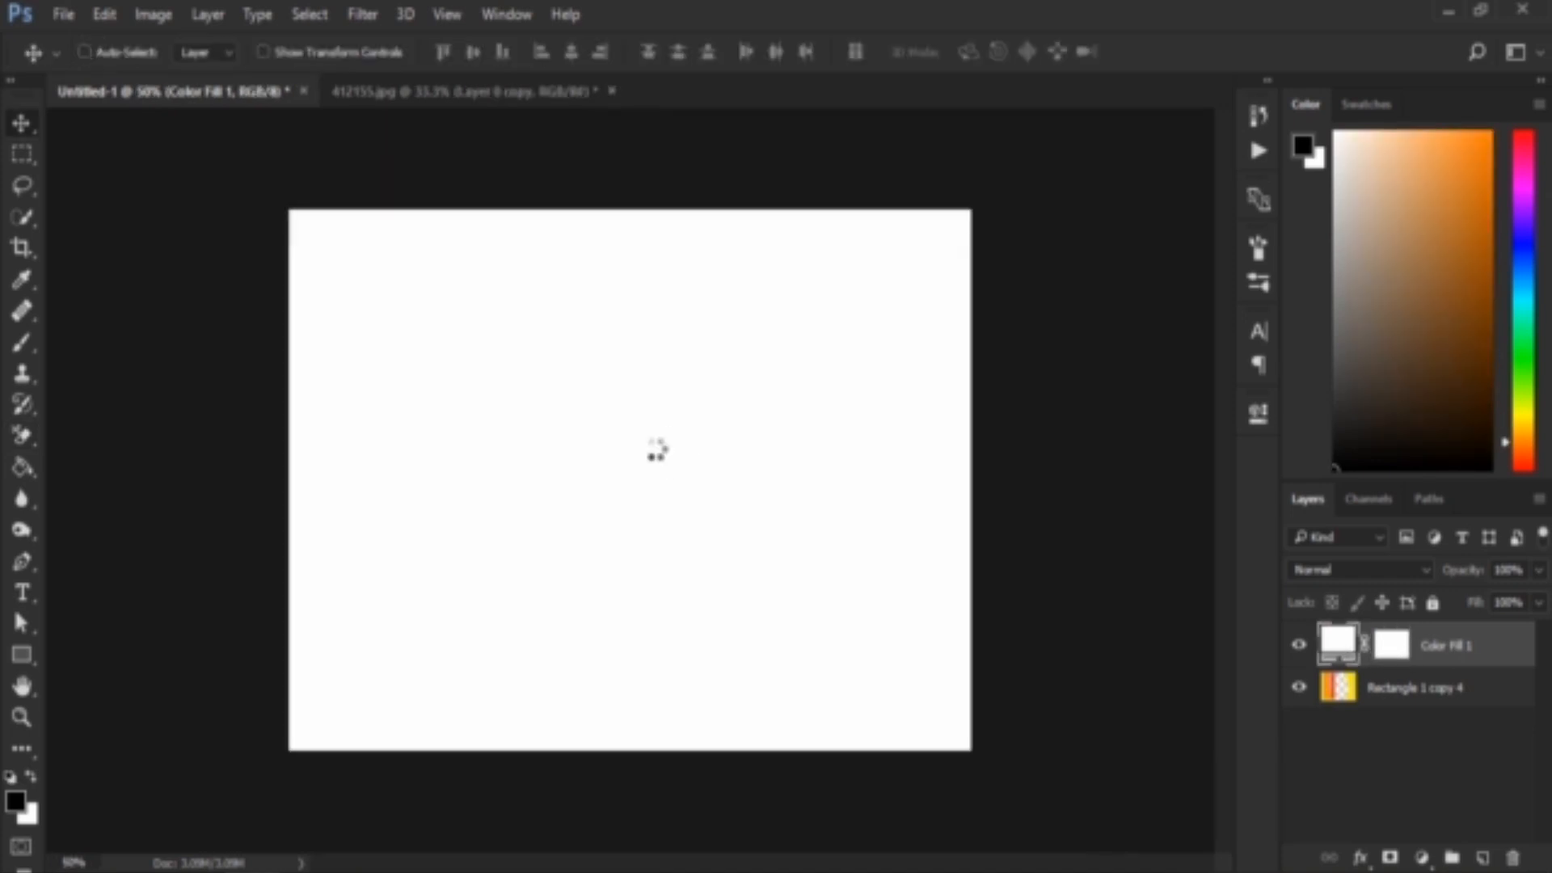
key(ctrl+v)
drag(713, 434, 593, 436)
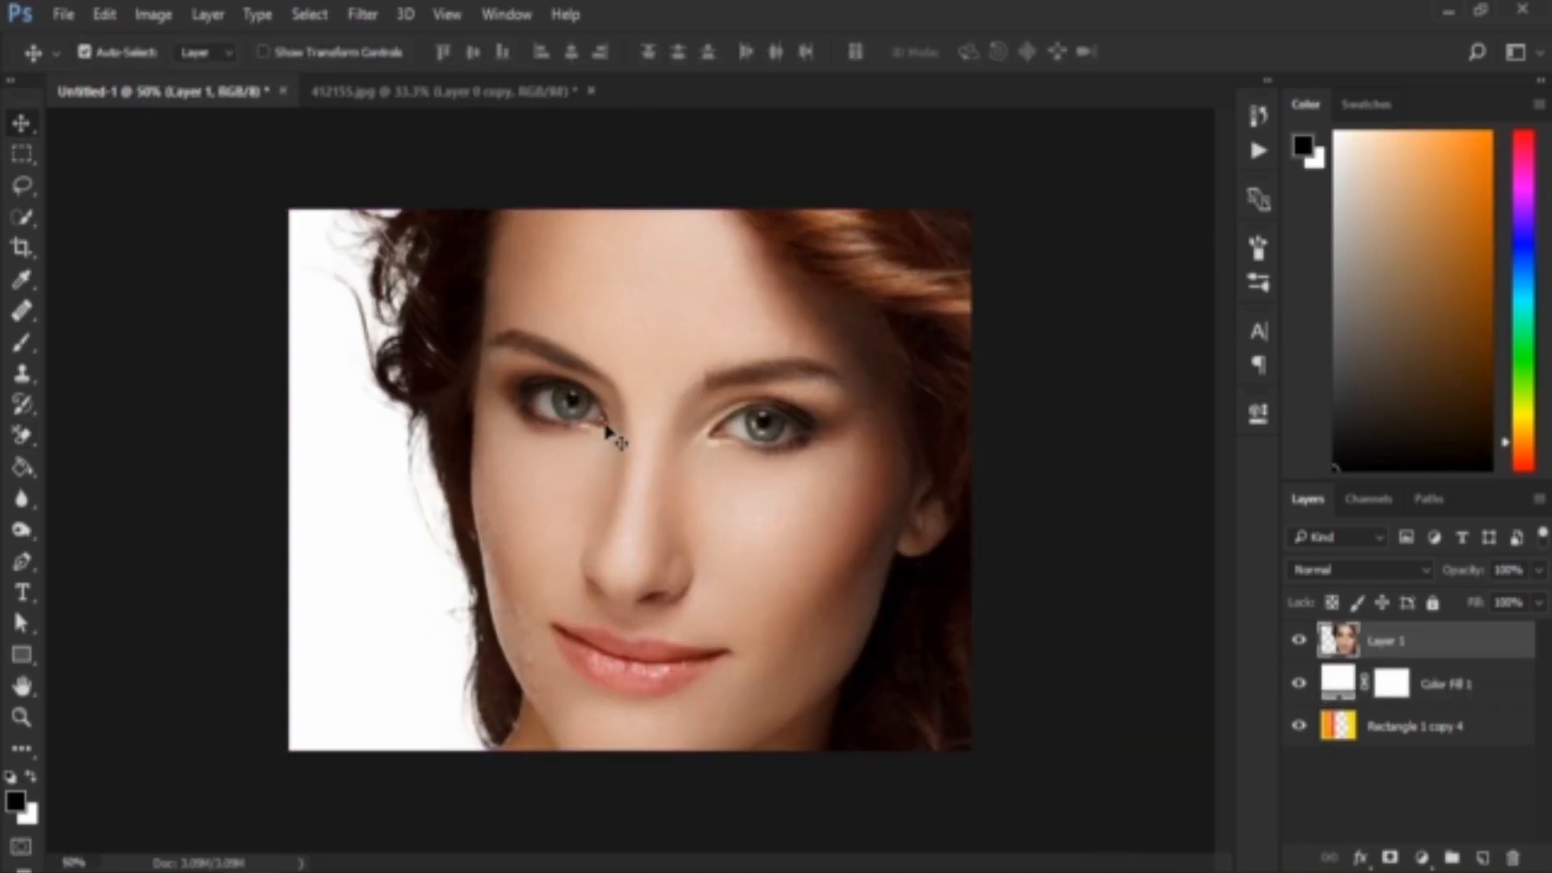
Step: Scale the pasted portrait down to the canvas height, stretching its shoulder side slightly past the canvas edge
key(ctrl+t)
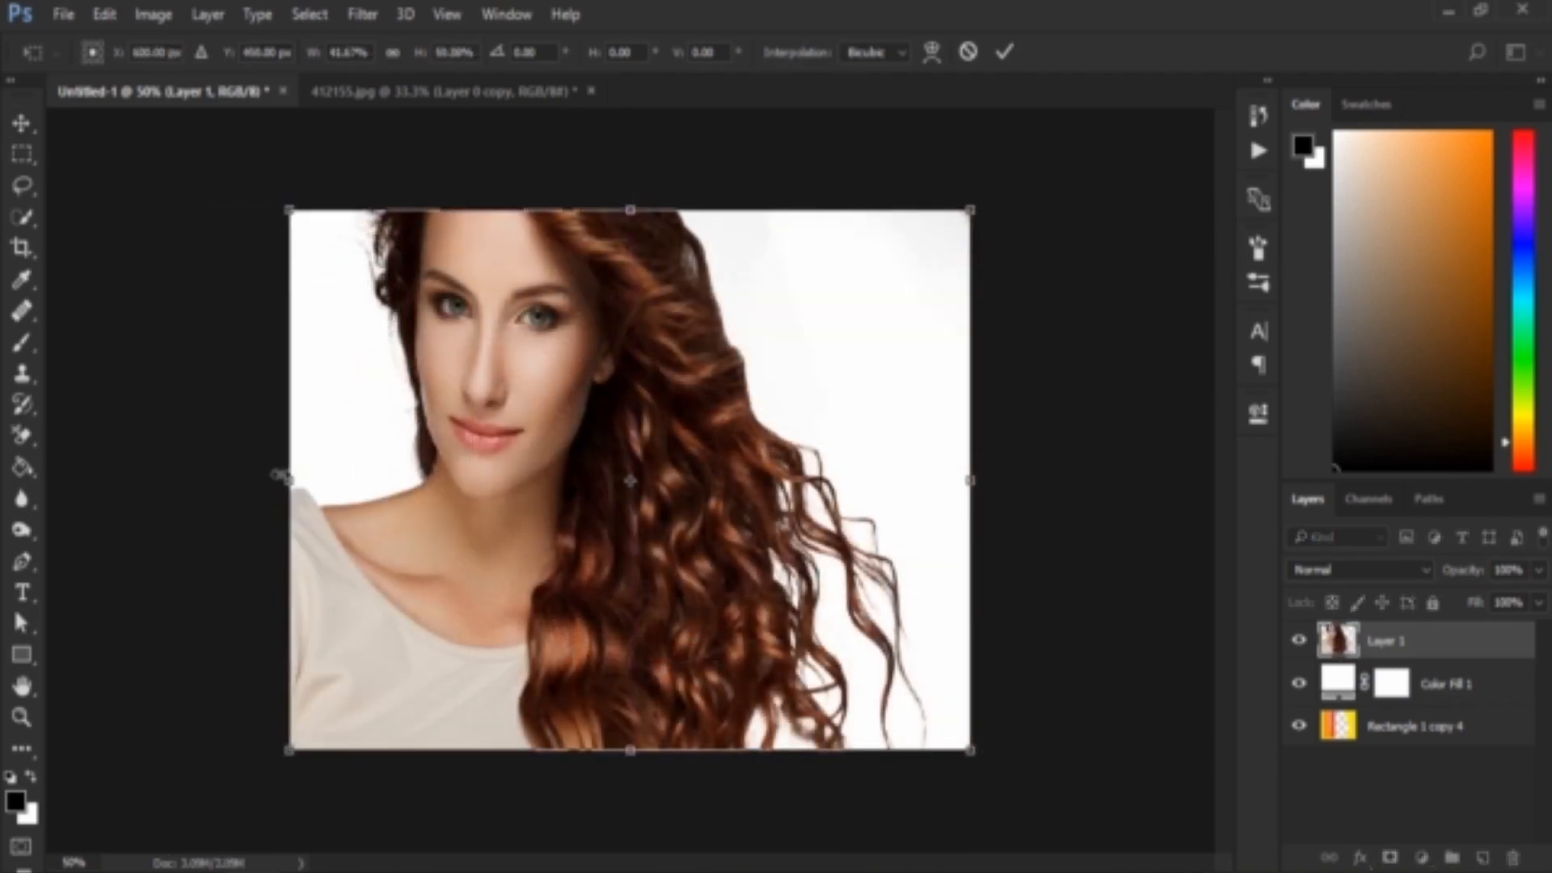
drag(279, 475, 254, 477)
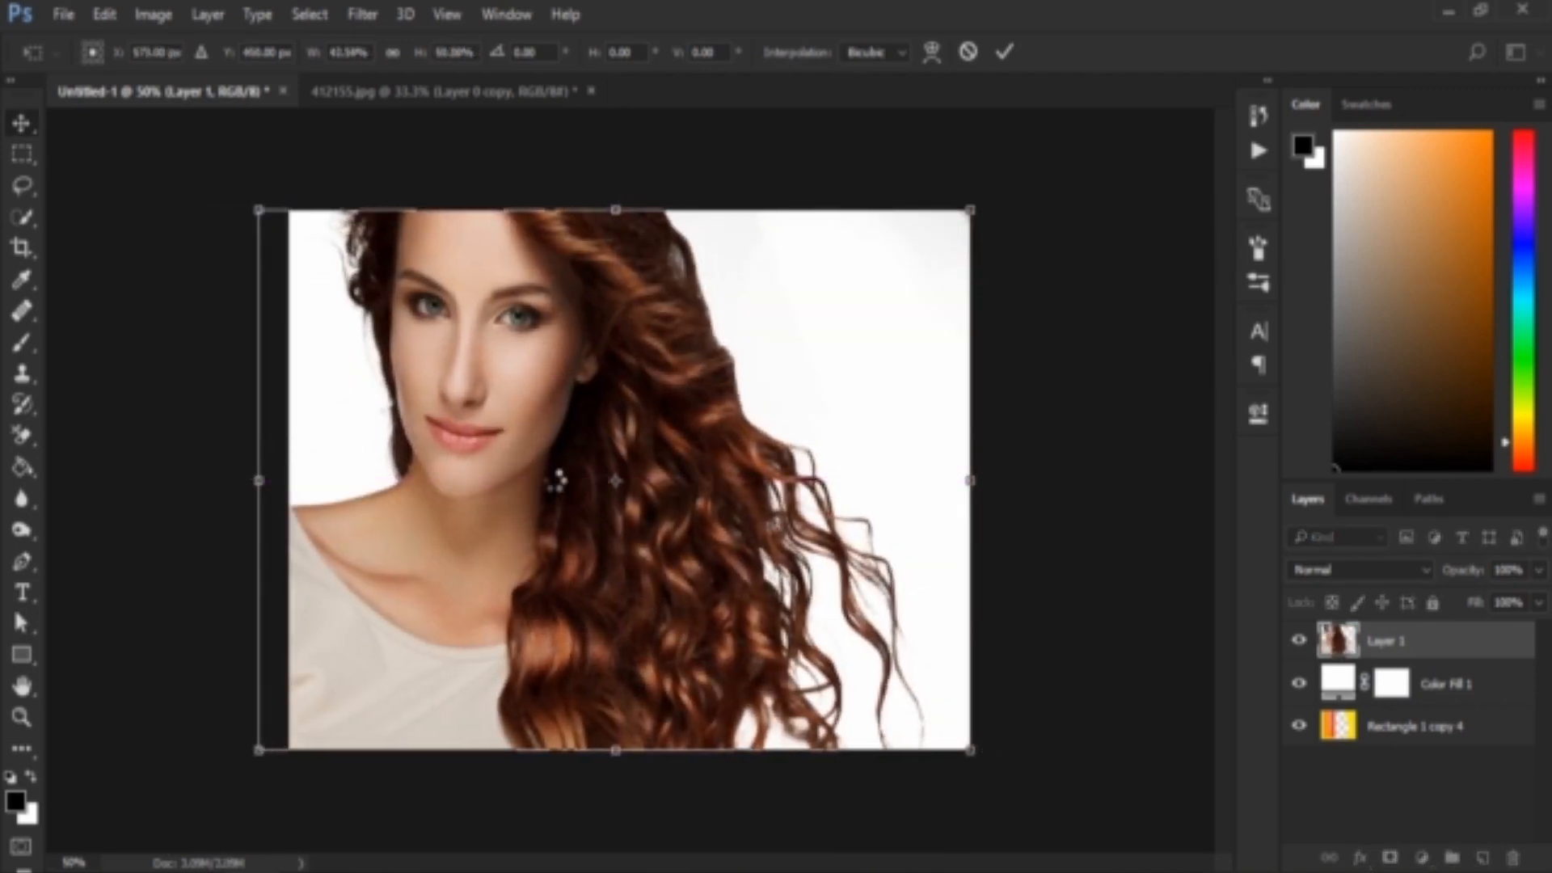
key(Return)
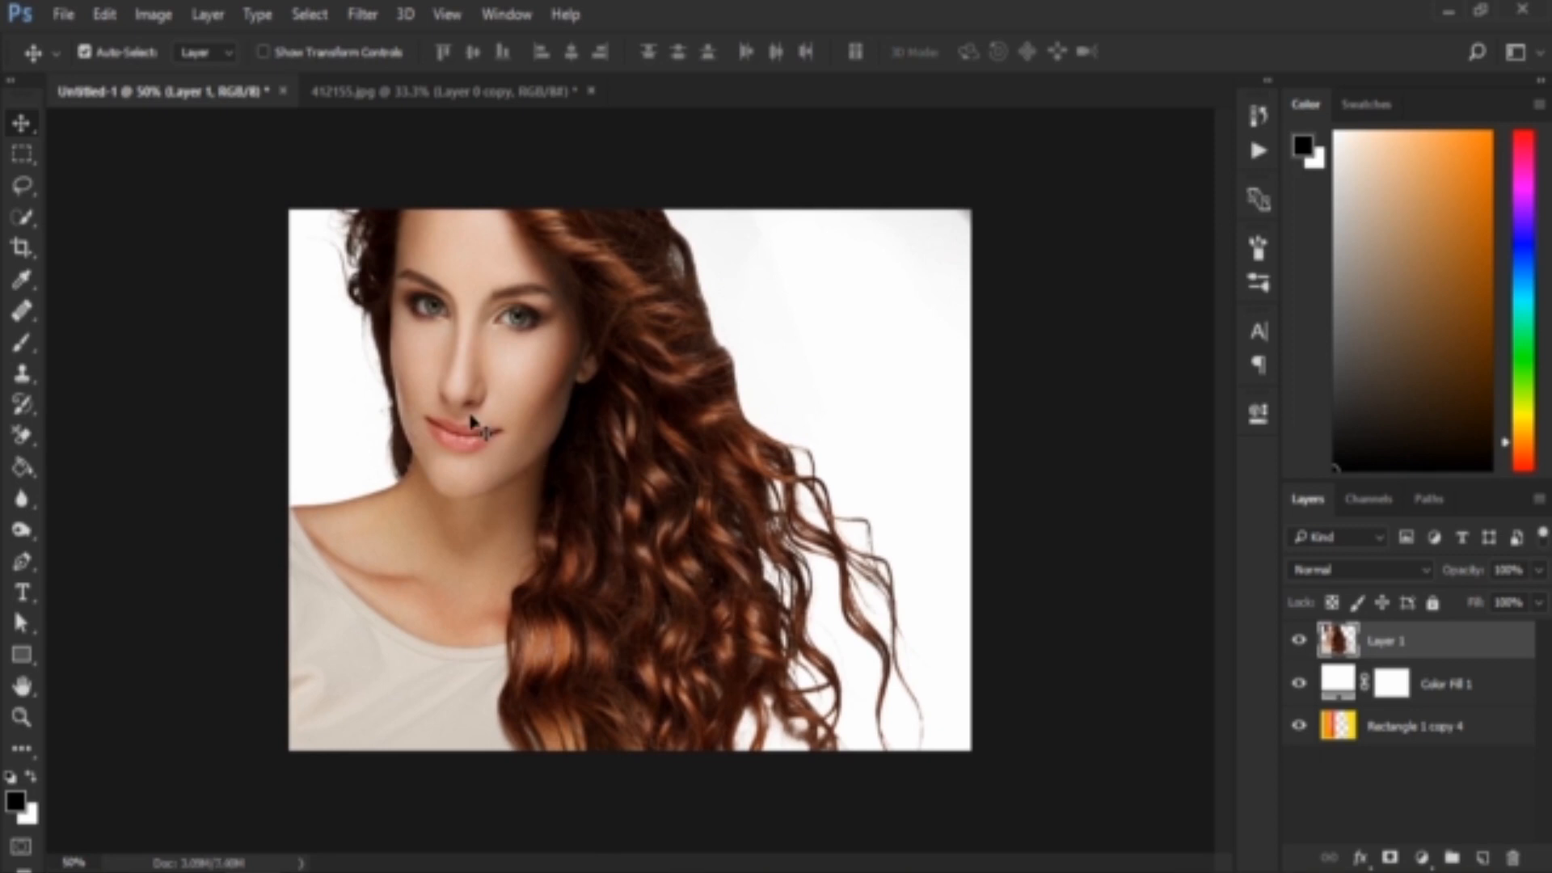
key(ctrl+plus)
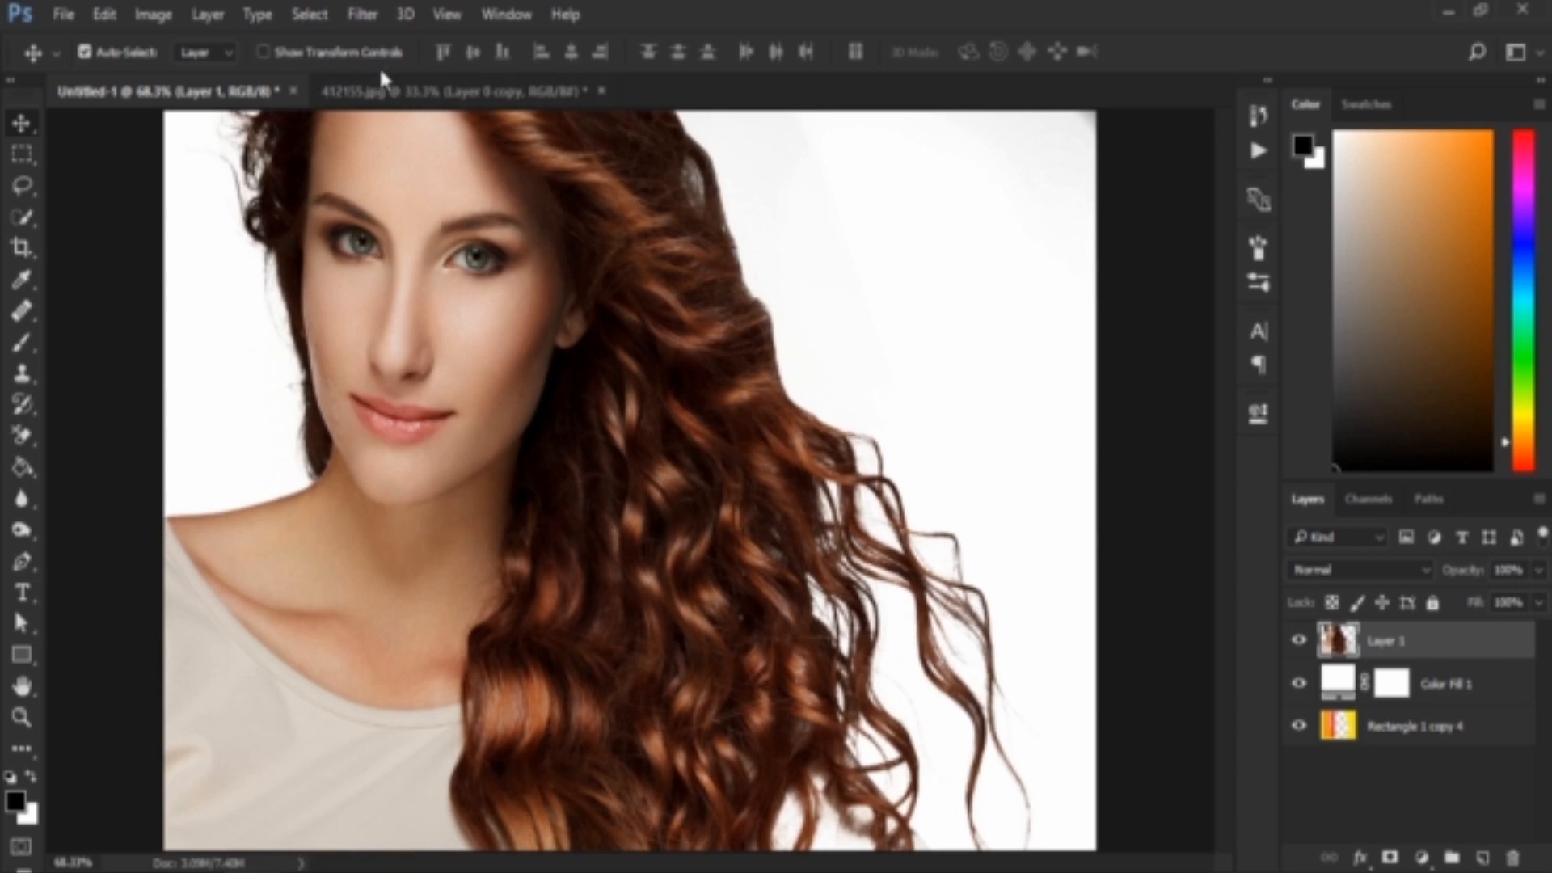
Step: Return to the 412155.jpg document and activate the Background Eraser Tool
click(380, 91)
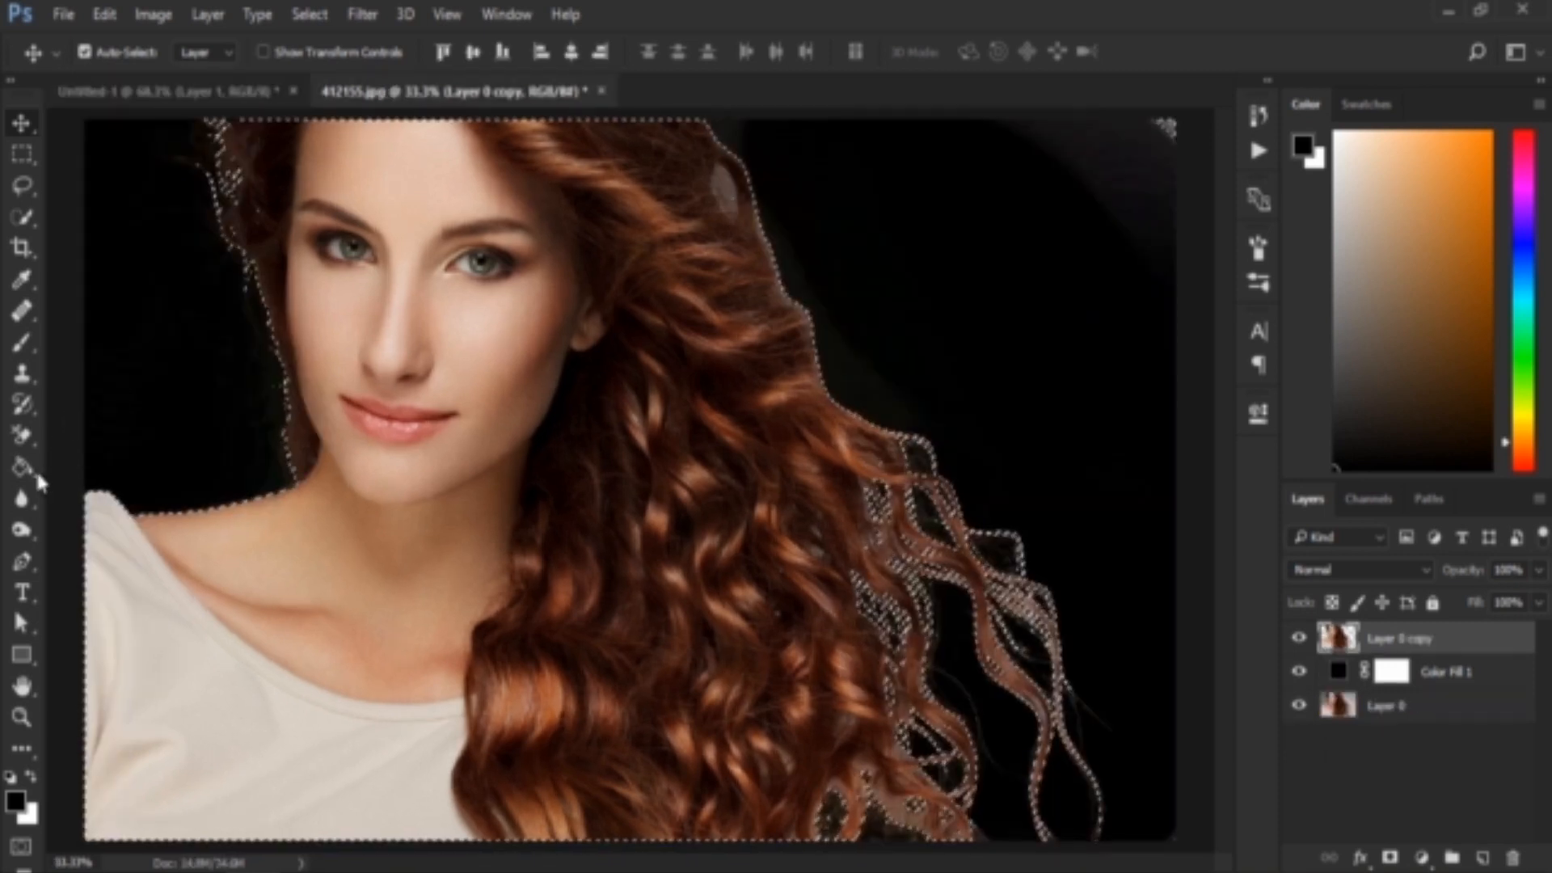
click(22, 435)
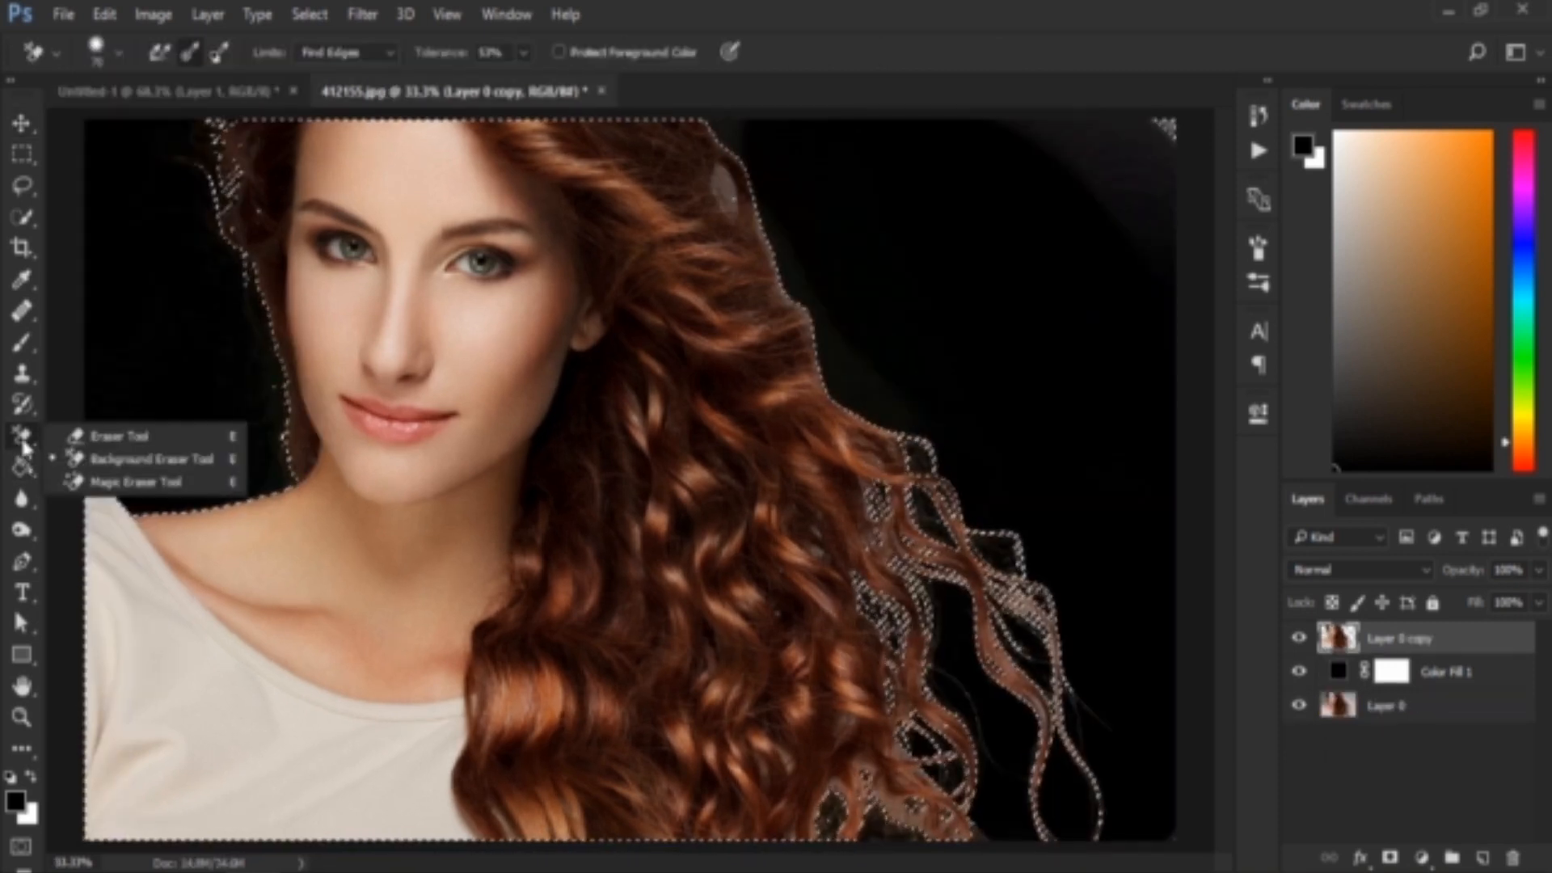
click(162, 461)
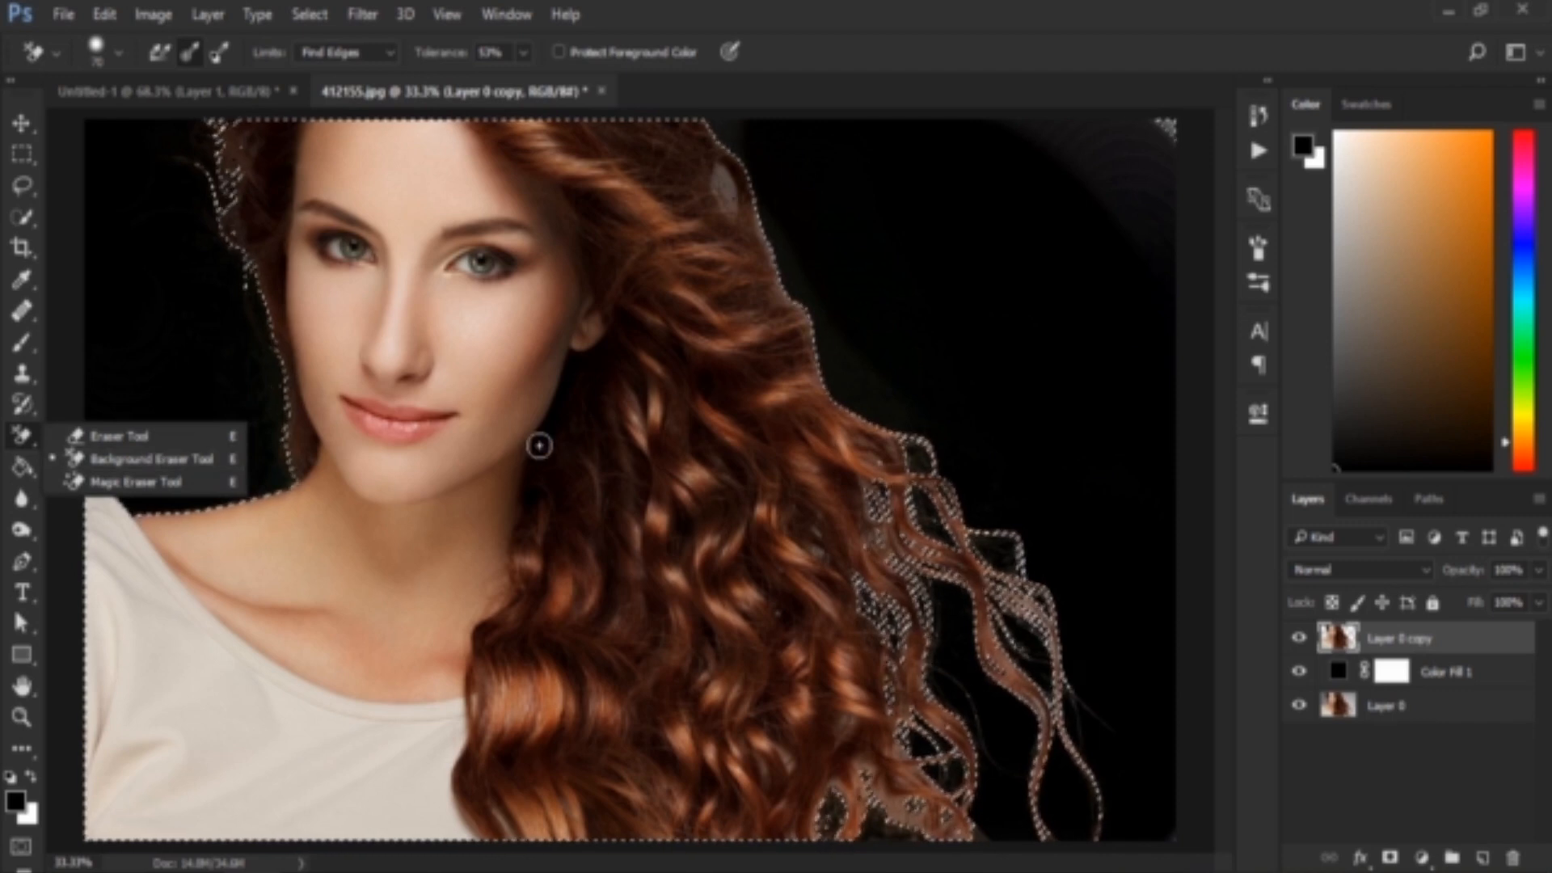